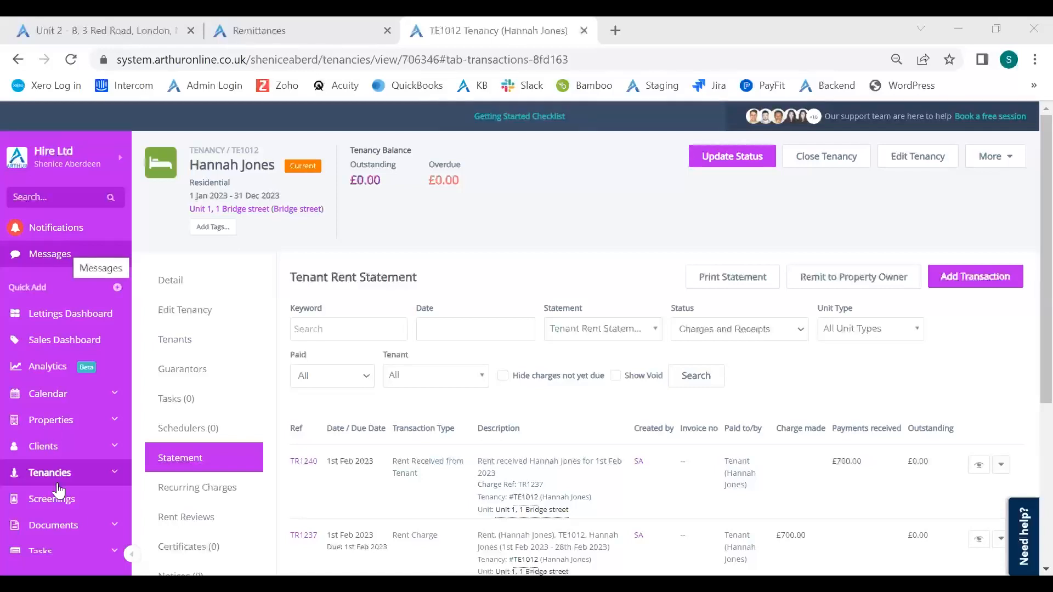
- Show the Property Owners tab of Contacts, listing the three owner contacts
scroll(59, 490, "down", 3)
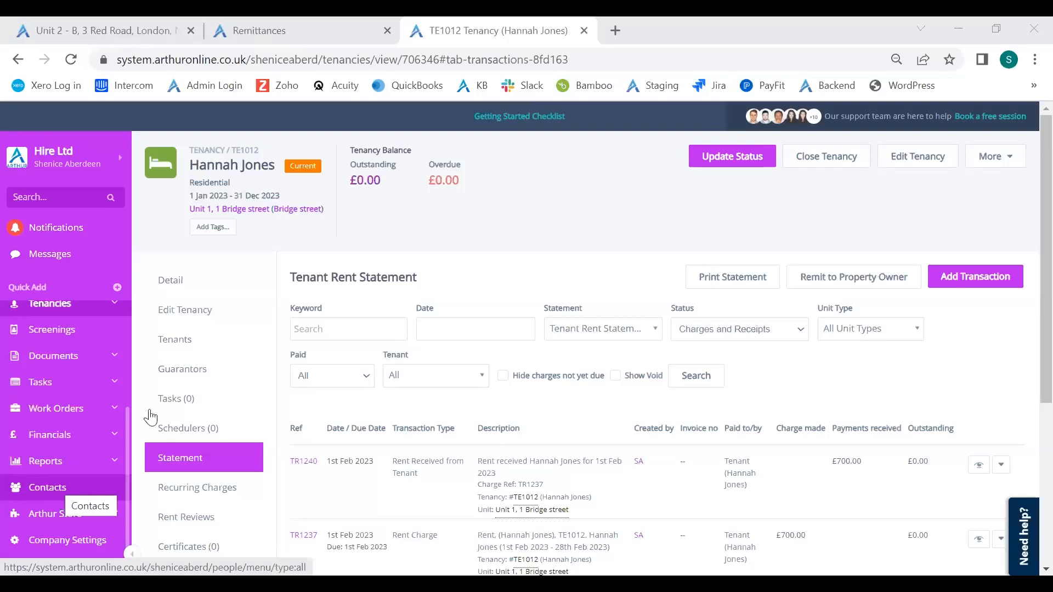
left_click(43, 497)
left_click(250, 214)
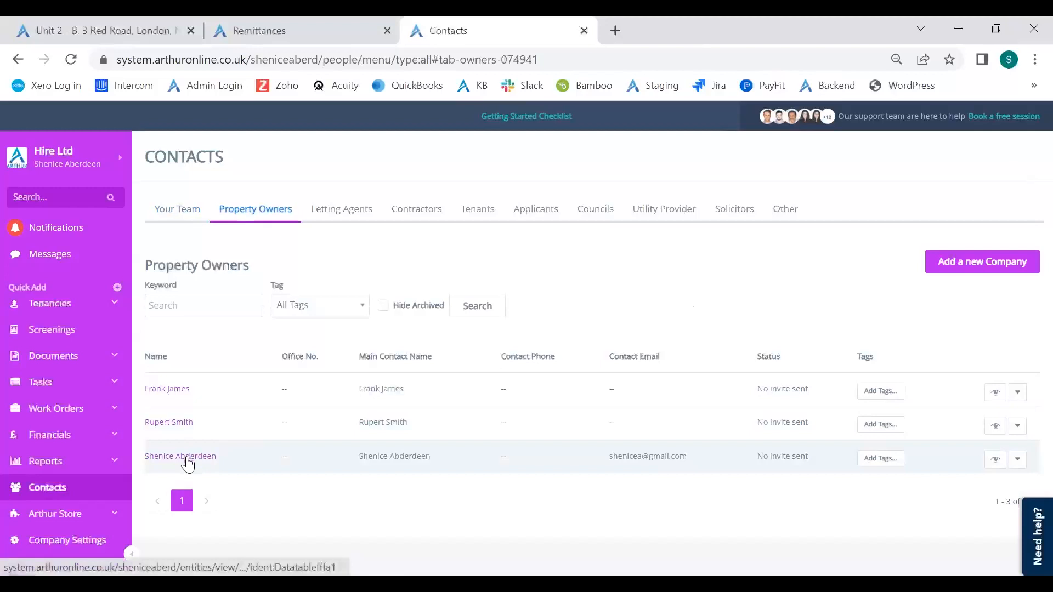
- Open the owner's record, confirm Oxford street and 9923 remit by Property, then view units
left_click(187, 463)
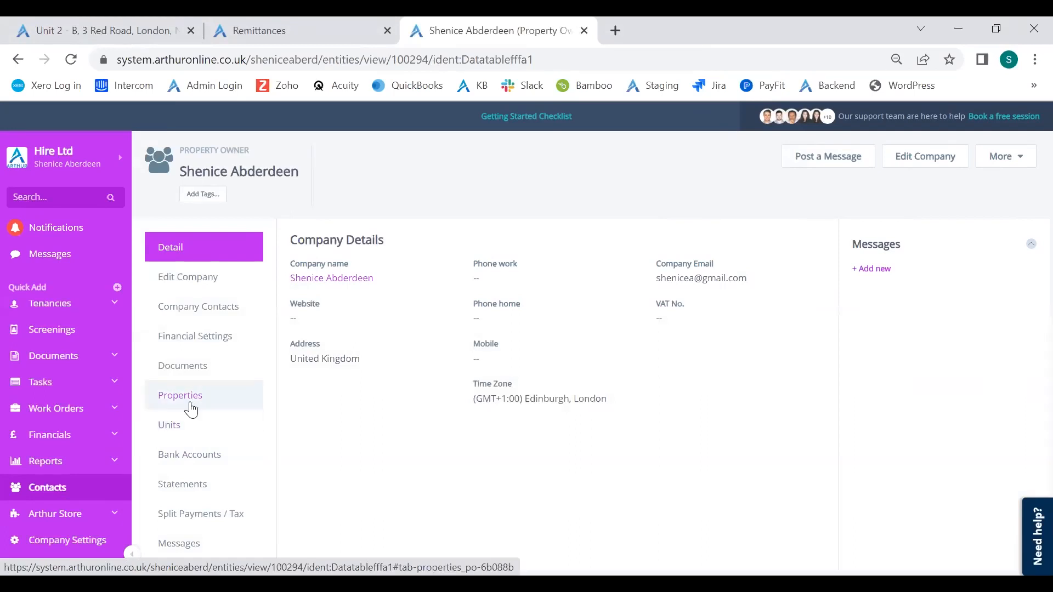
left_click(191, 409)
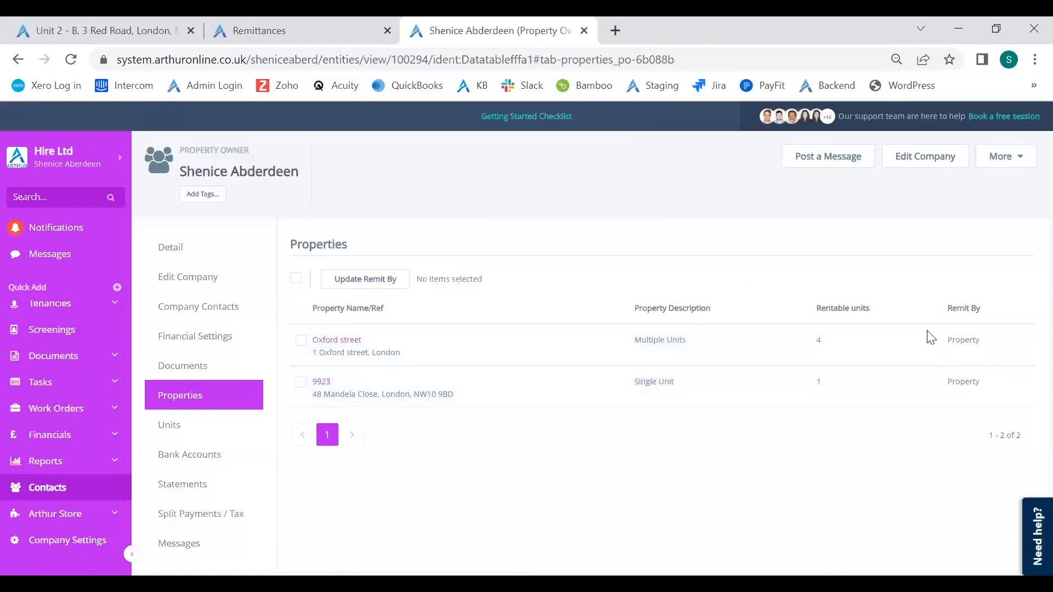
left_click_drag(951, 342, 987, 350)
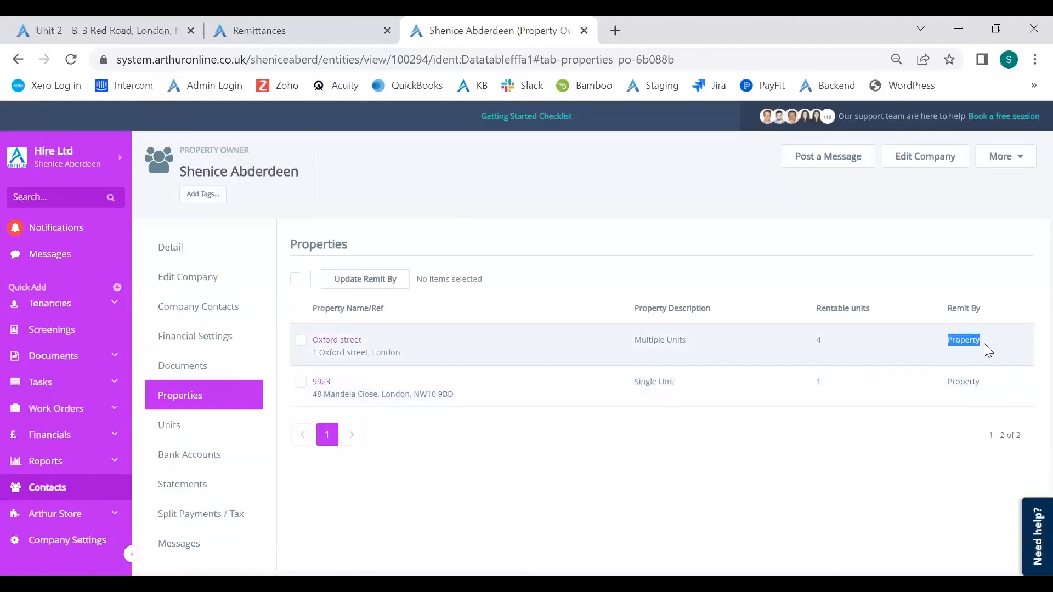
left_click_drag(947, 382, 992, 384)
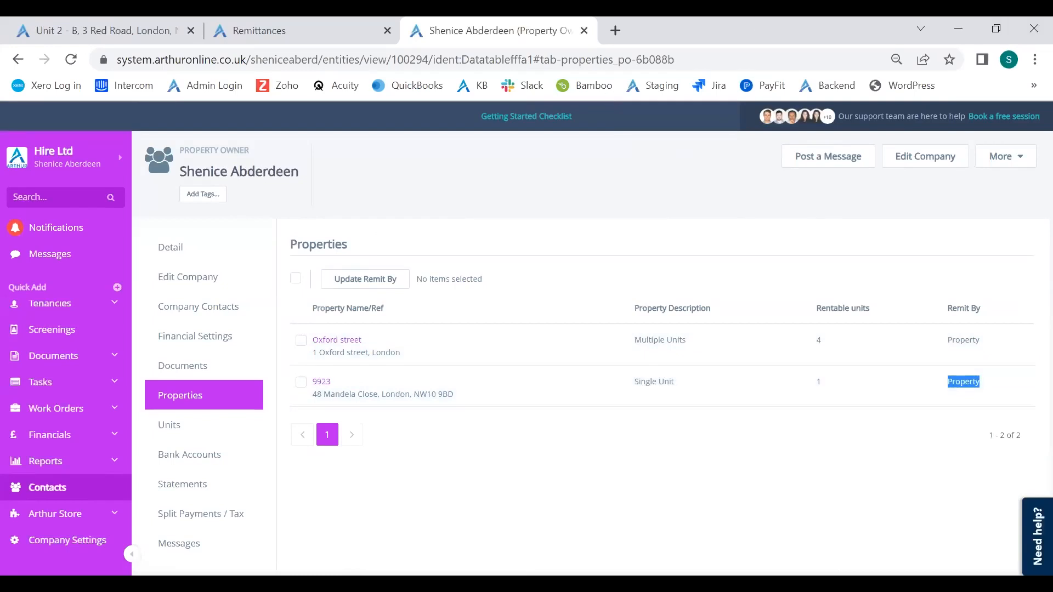
left_click(171, 426)
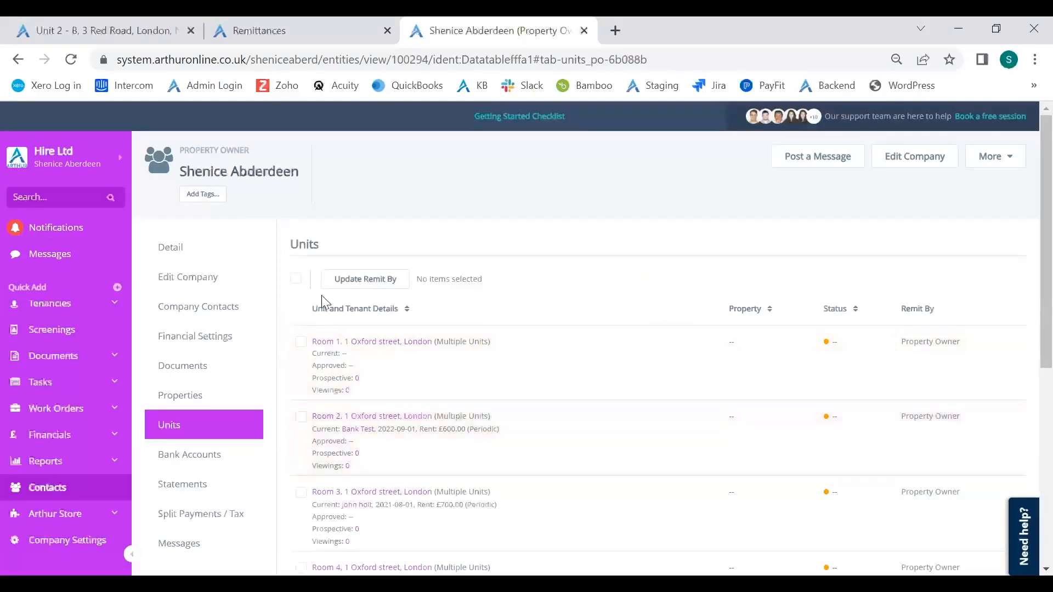
- Go back to the owner's properties: Oxford street with 4 units, 9923 with 1
scroll(357, 335, "down", 5)
scroll(335, 401, "up", 3)
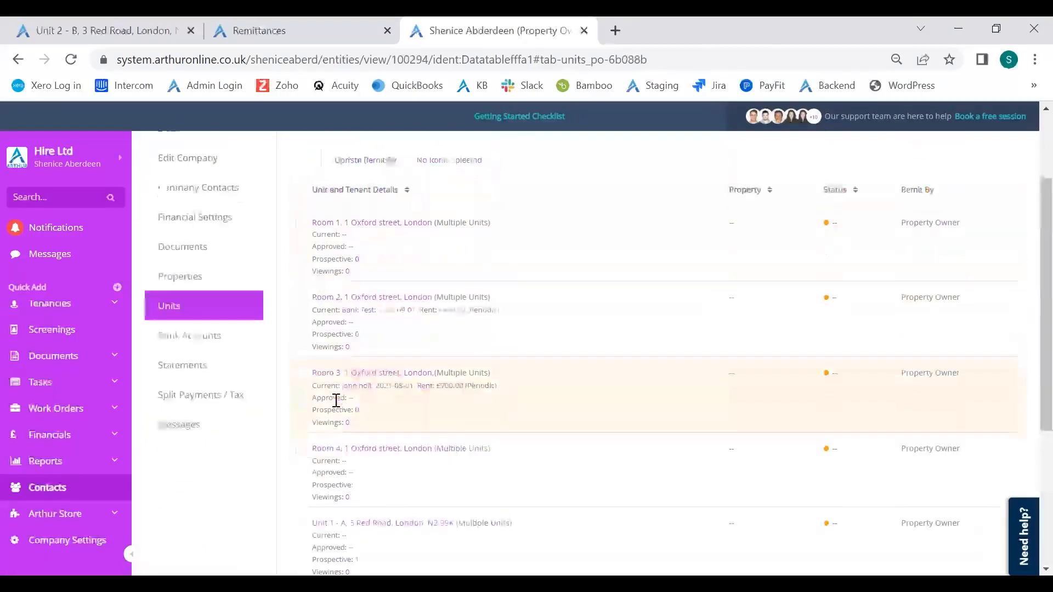
scroll(336, 400, "up", 2)
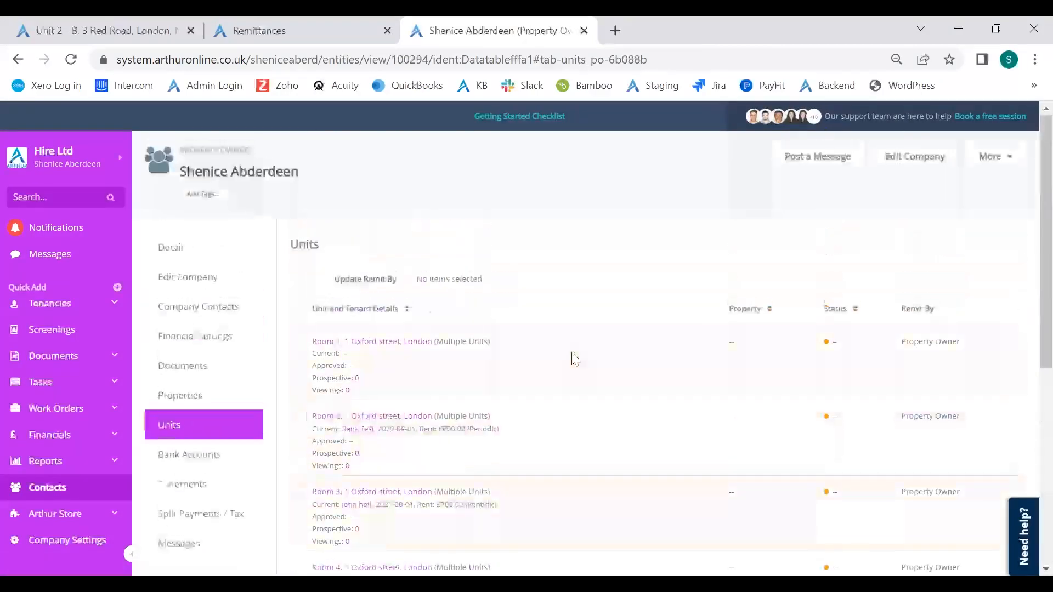
left_click(230, 406)
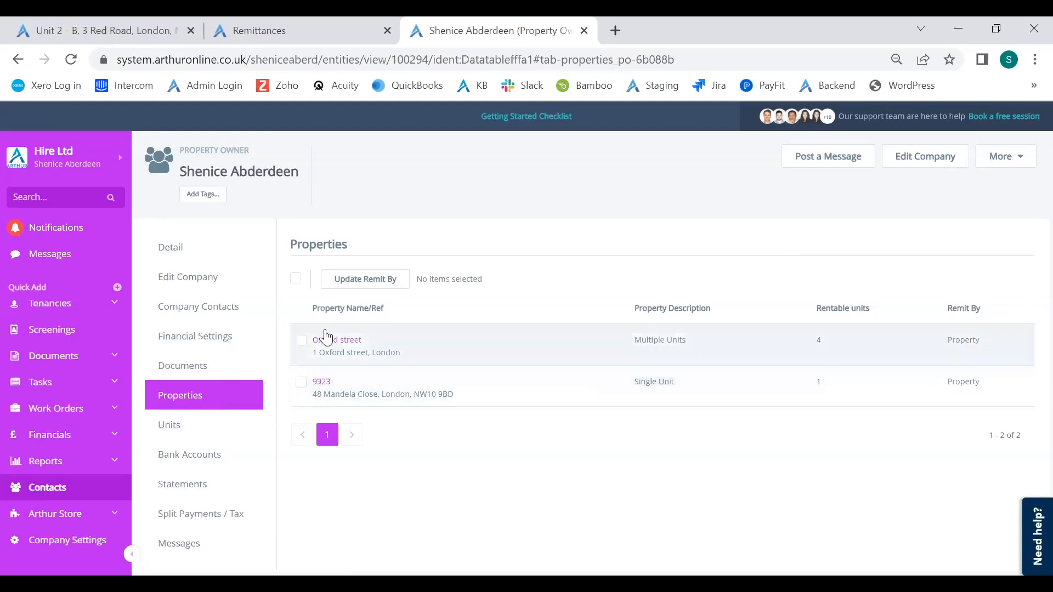
- Batch-update Oxford street and 9923 to remit by Property Owner, 2 of 2 updated
left_click(296, 278)
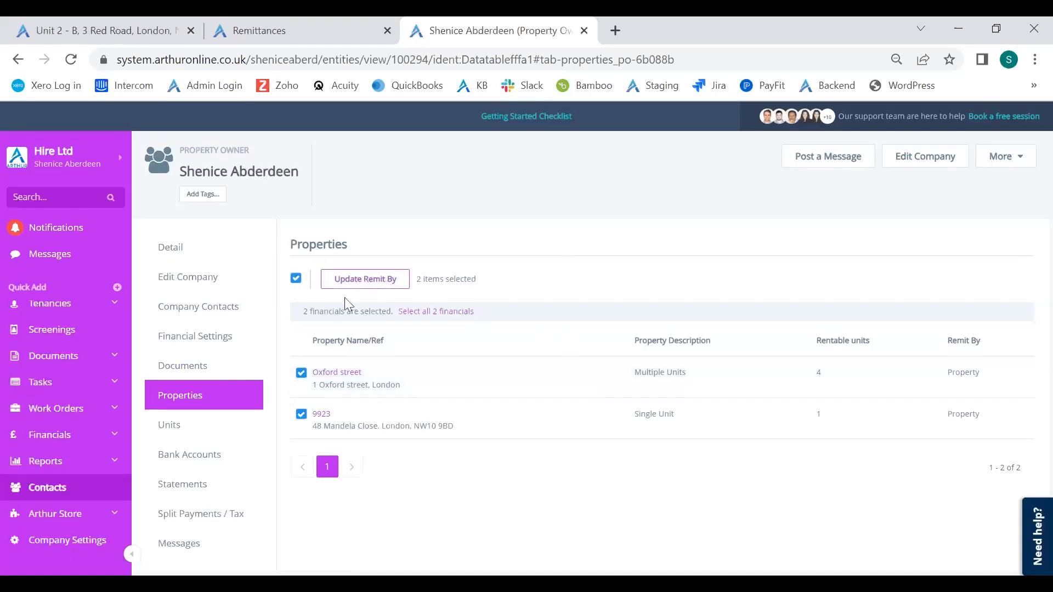
left_click(377, 284)
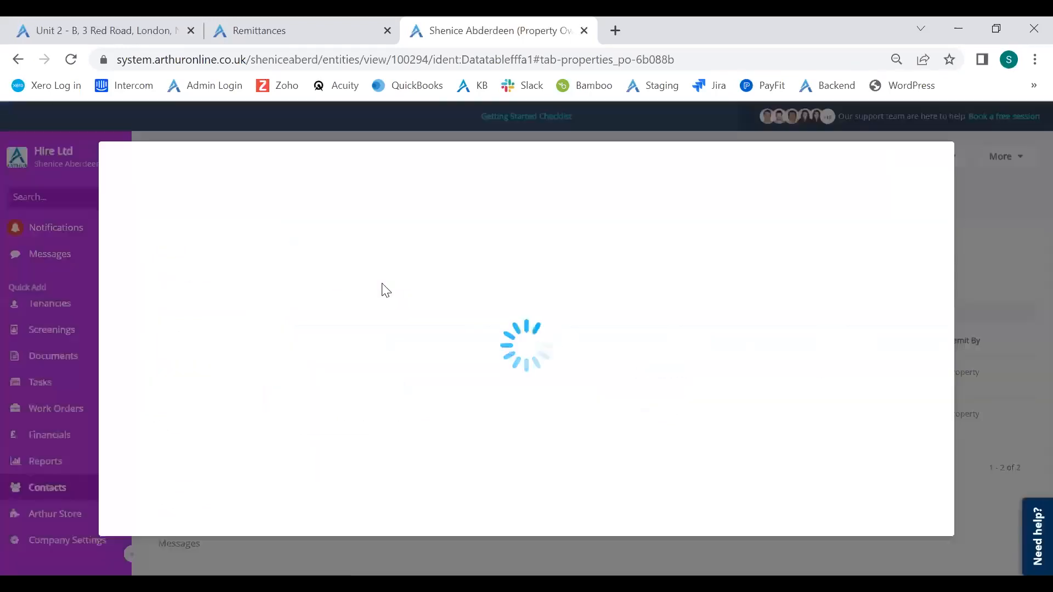
left_click(186, 277)
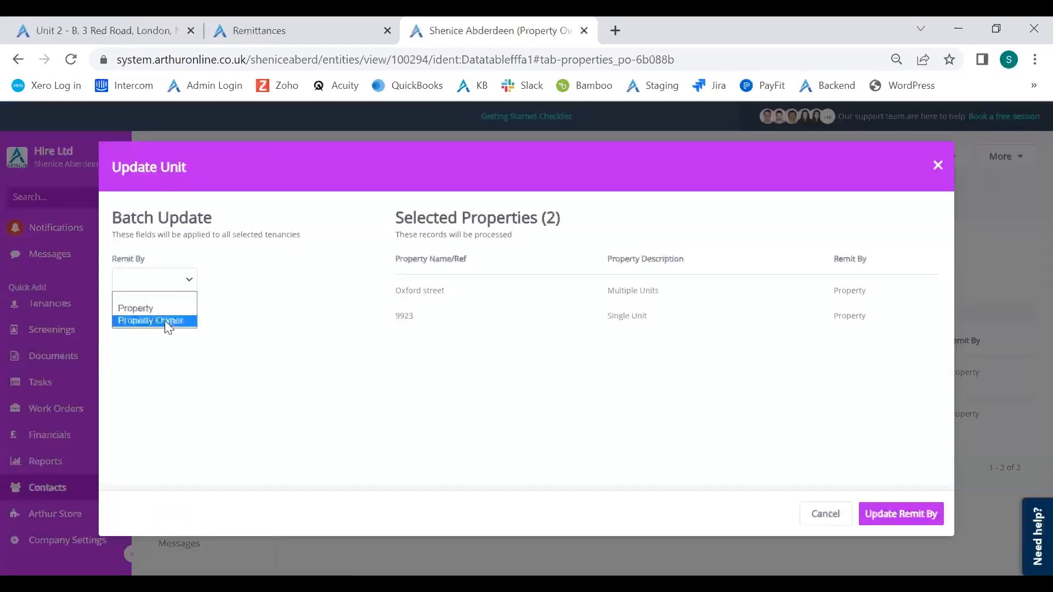
left_click(906, 511)
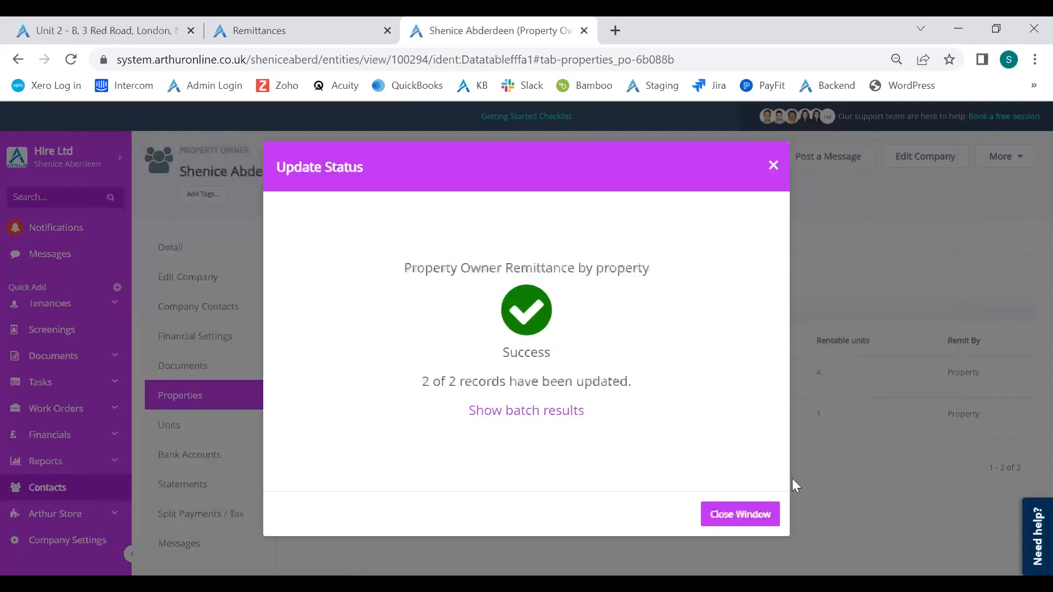
left_click(743, 512)
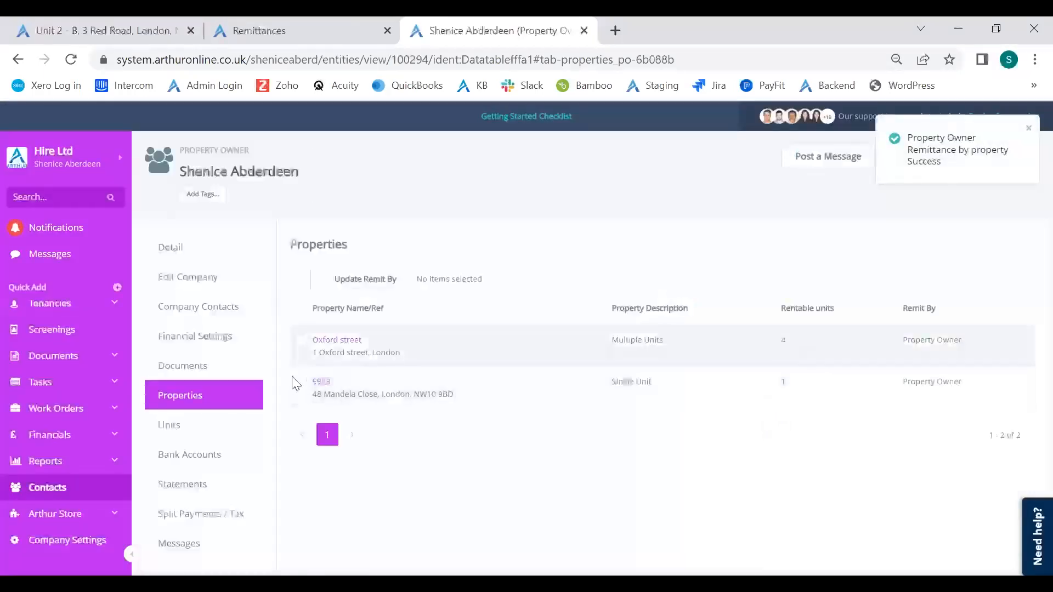
left_click(204, 428)
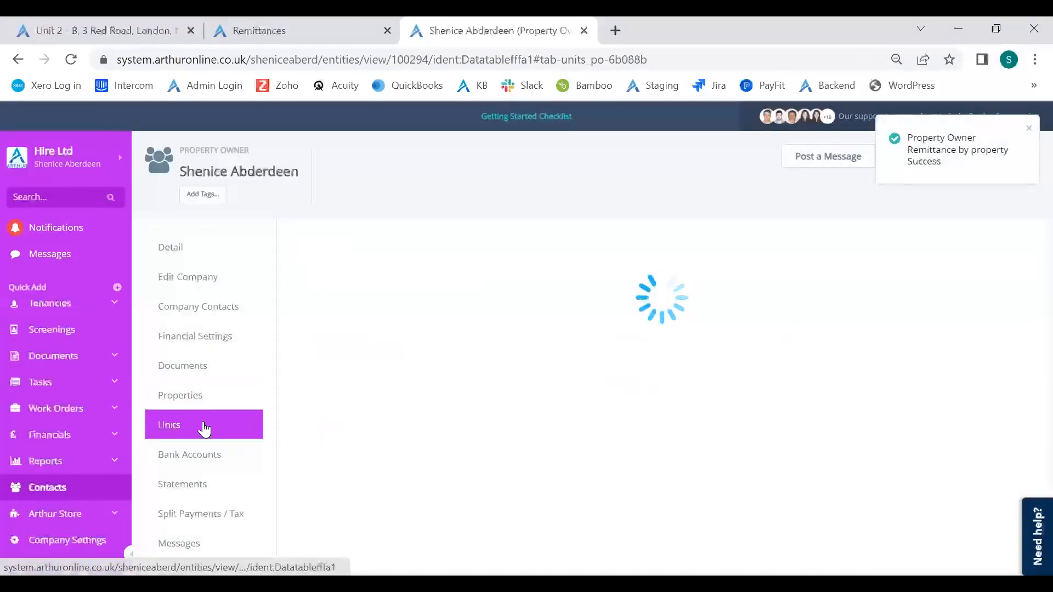
scroll(686, 387, "down", 5)
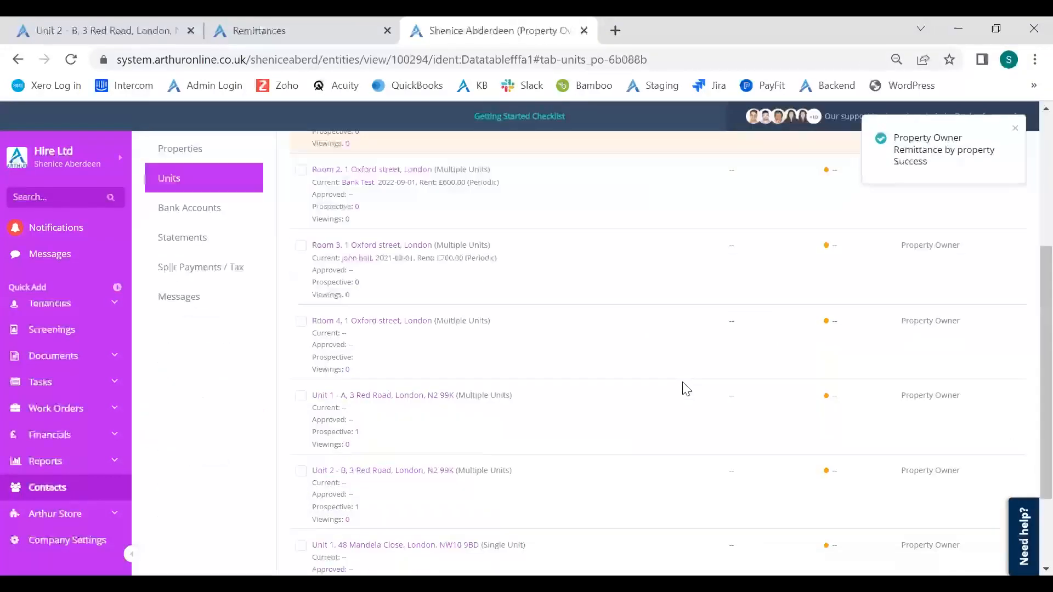
scroll(686, 388, "down", 3)
scroll(685, 388, "up", 10)
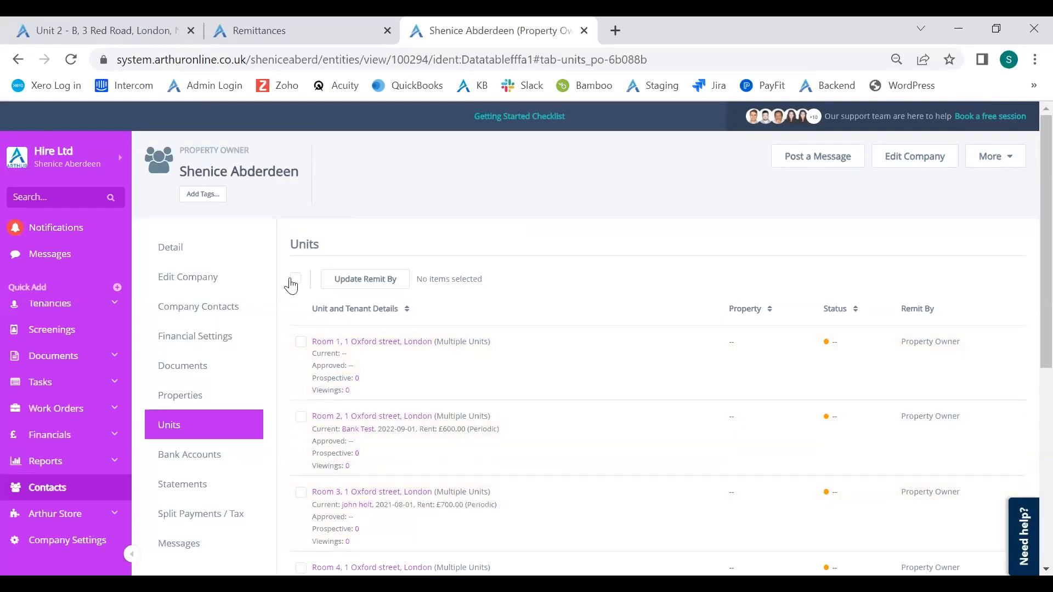
- Show the Remittance defaults in Financial Preferences: unit remit Tenancy, property remit Property
left_click(100, 166)
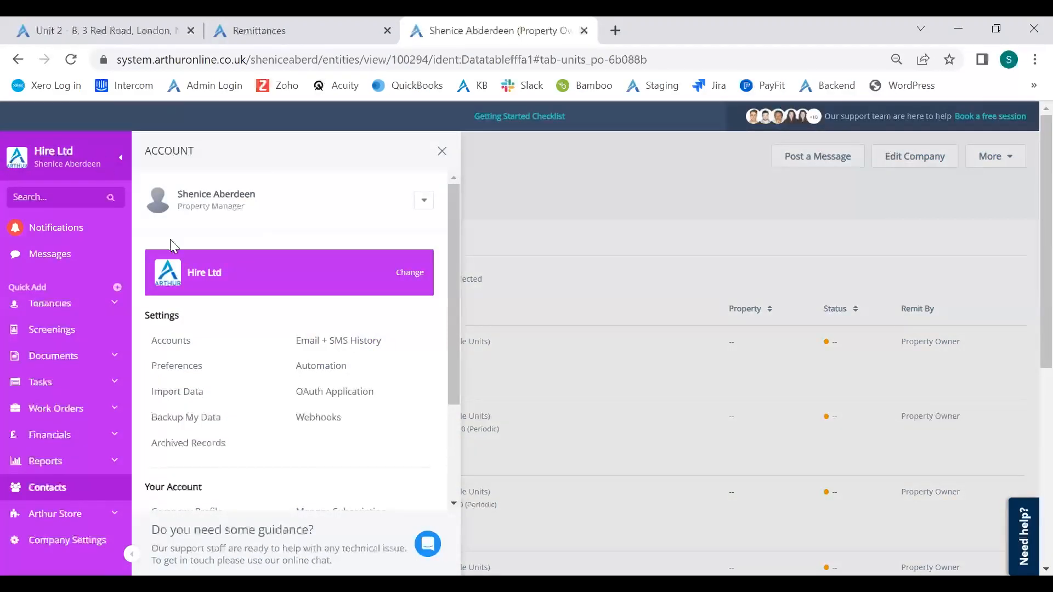
left_click(193, 377)
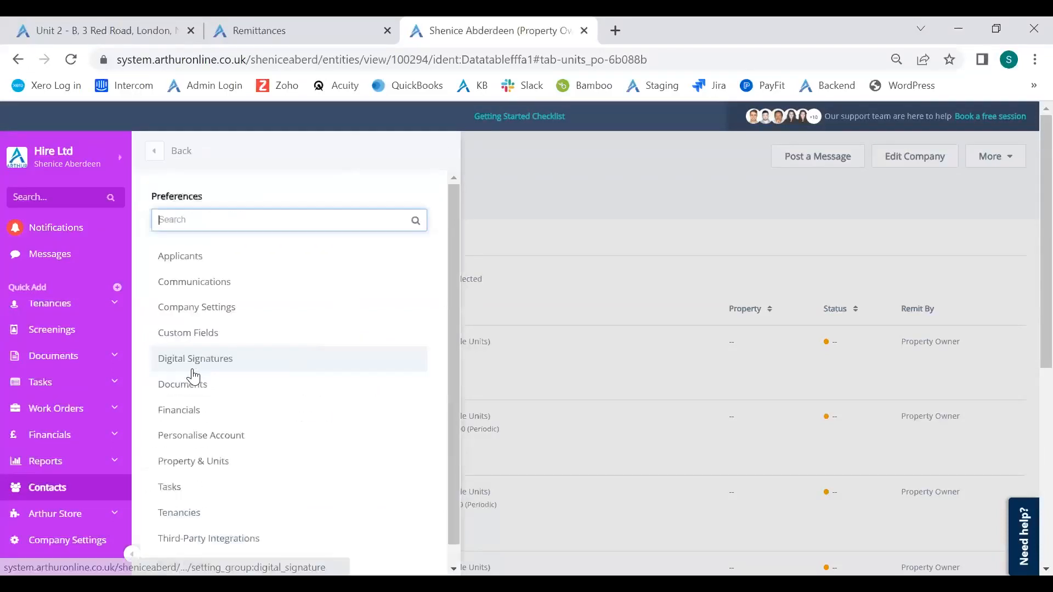
left_click(204, 411)
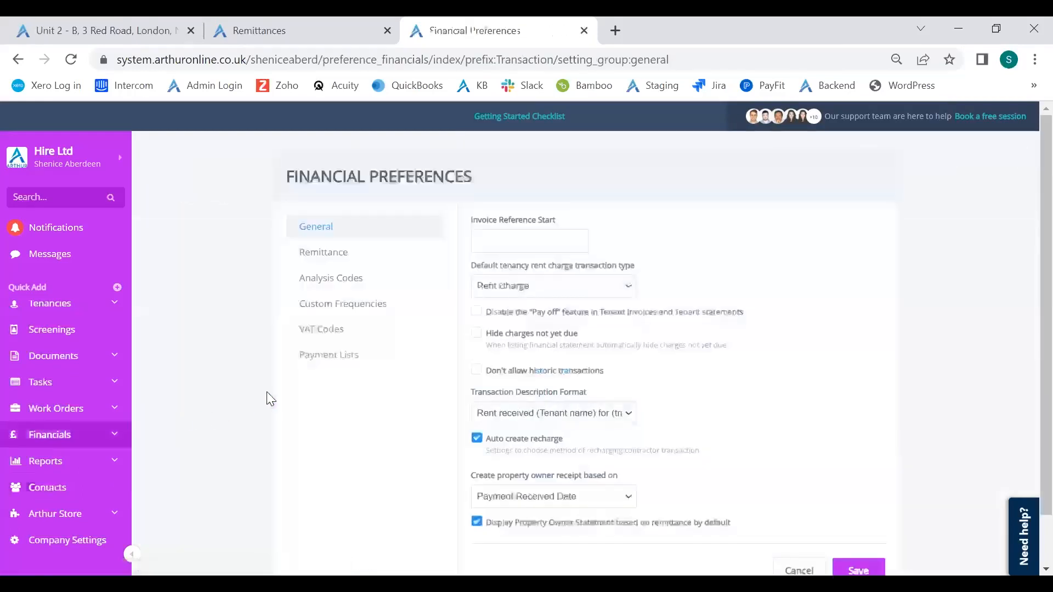
left_click(332, 253)
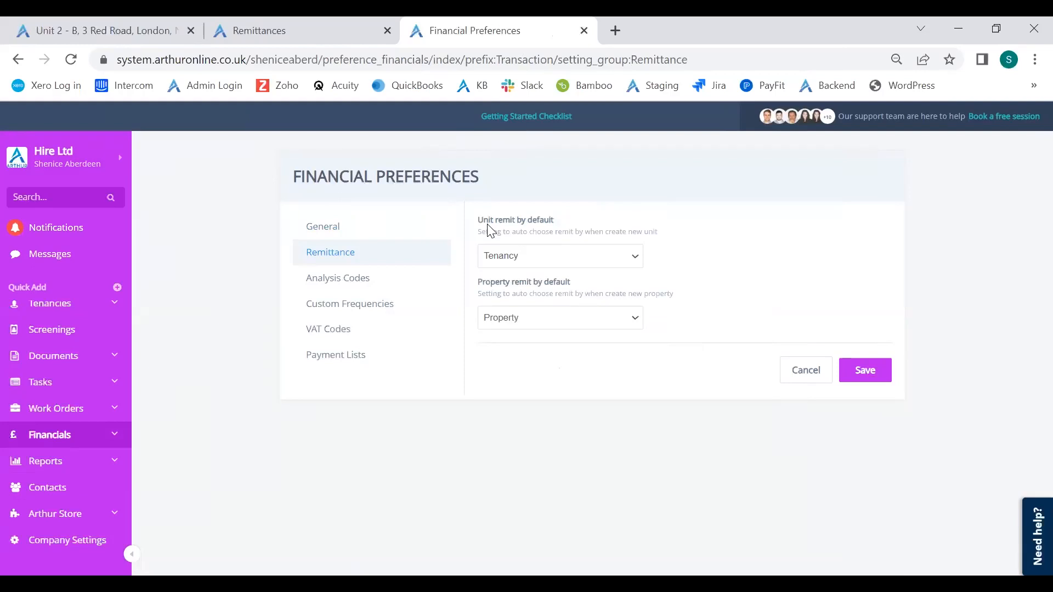
- Set both the unit and property remit defaults to Property Owner
left_click(553, 262)
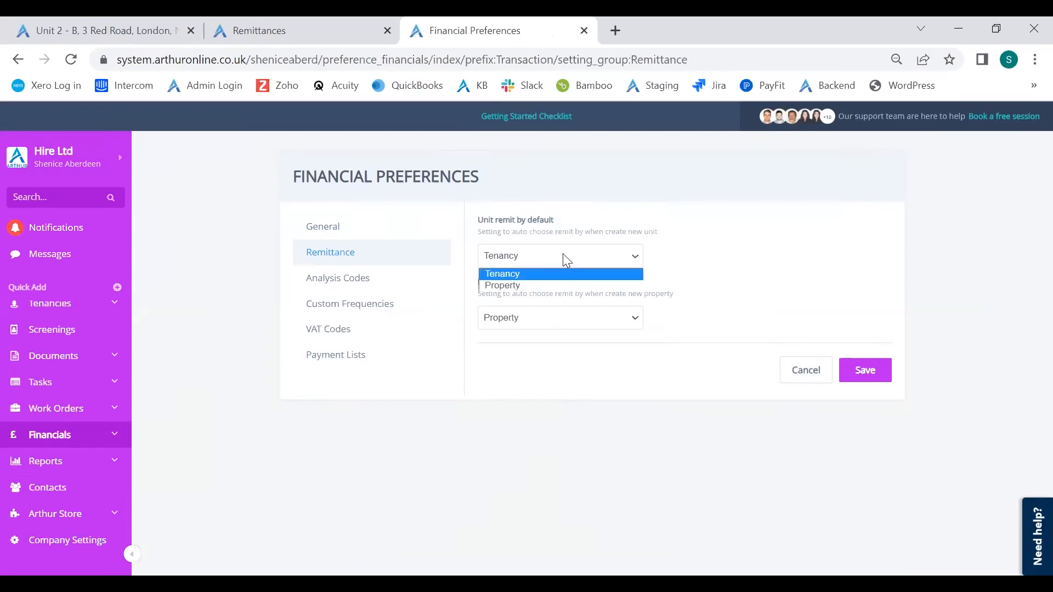
left_click(554, 319)
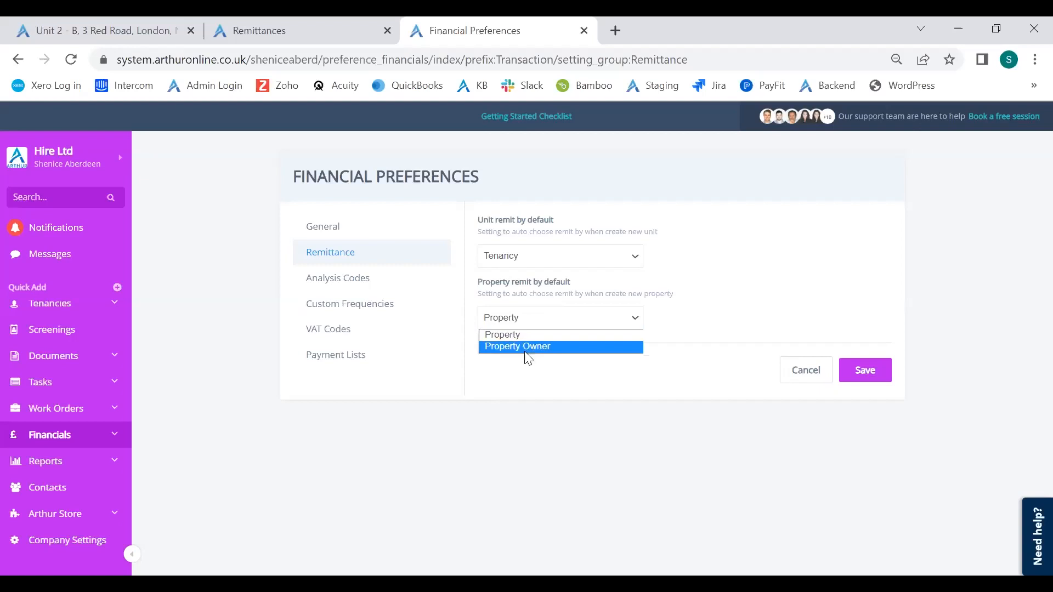
left_click(522, 345)
left_click(537, 341)
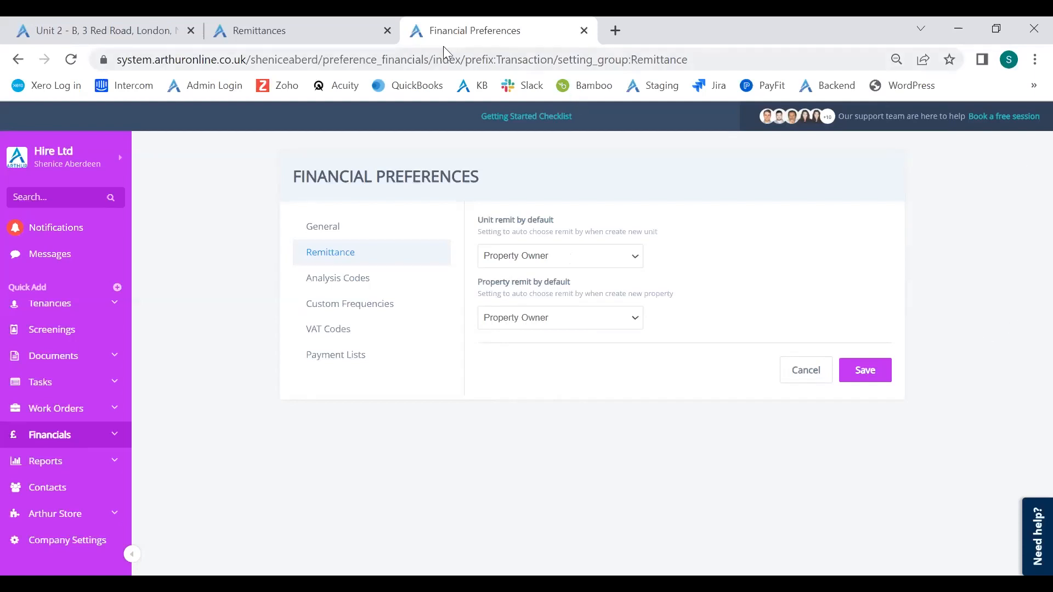
- Glance at the Remittances tab, then go to the Contacts page
left_click(358, 25)
left_click(480, 25)
left_click(43, 490)
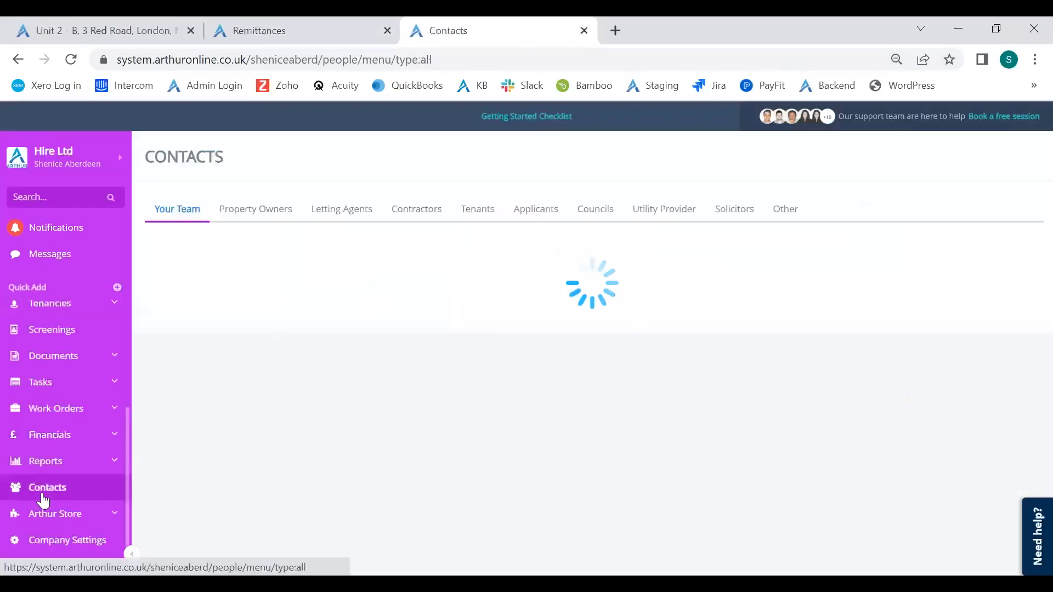
- Reopen the owner's record on its Properties list, both now remitting by Property Owner
left_click(243, 212)
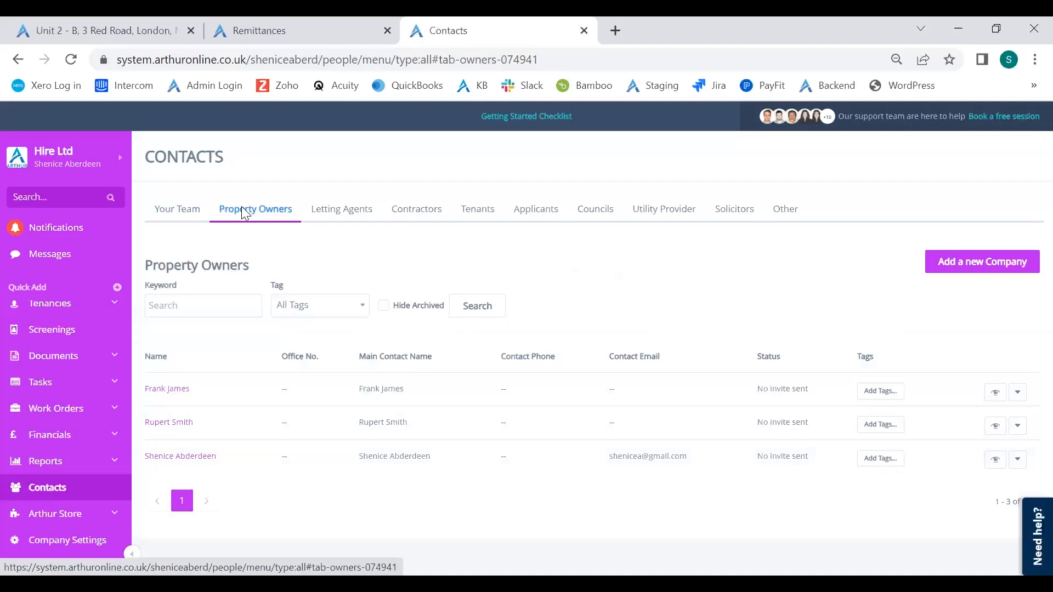
left_click(170, 457)
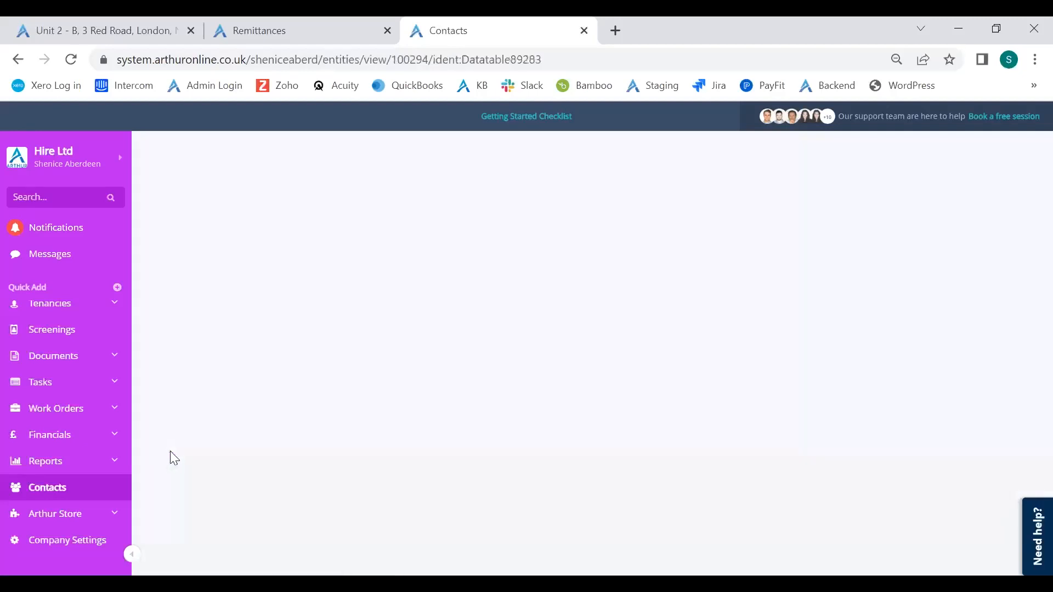
left_click(201, 481)
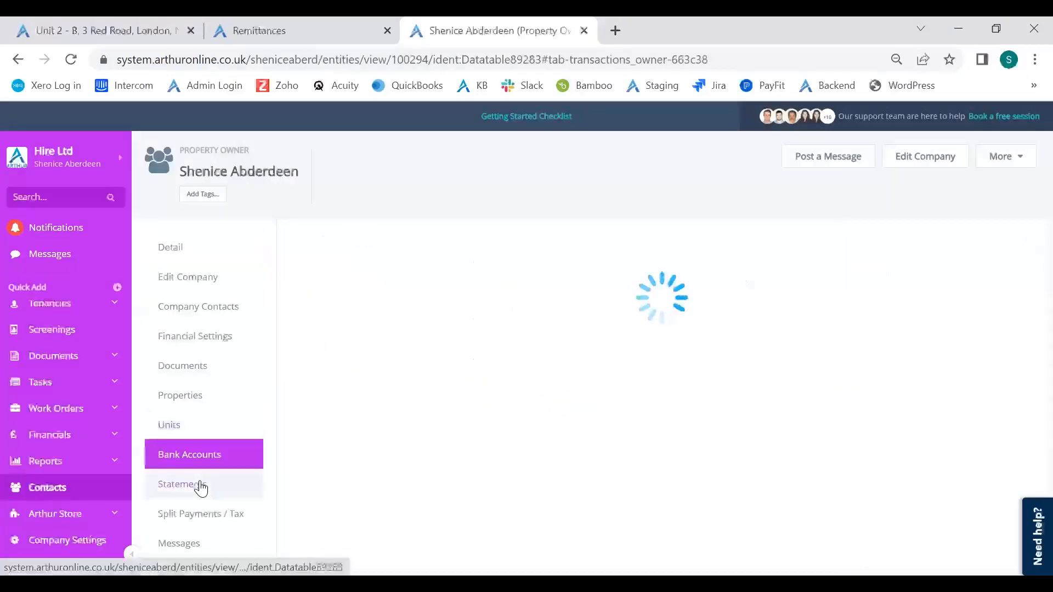
left_click(198, 395)
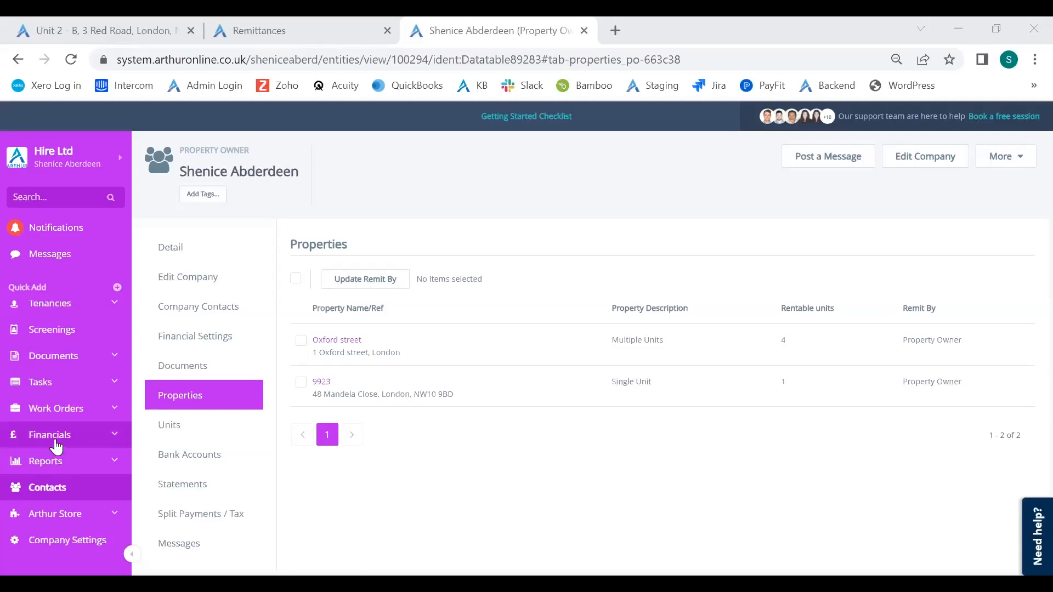
- From Financials' Payable to Owner card, start remitting the owner's £1,260.00 from the Client Account
left_click(387, 30)
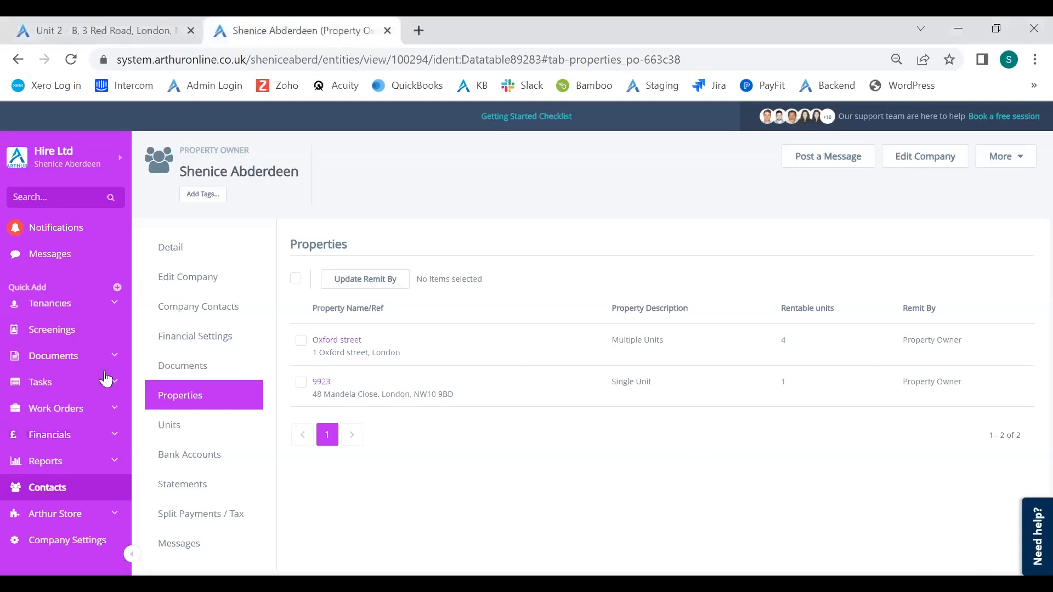
left_click(69, 437)
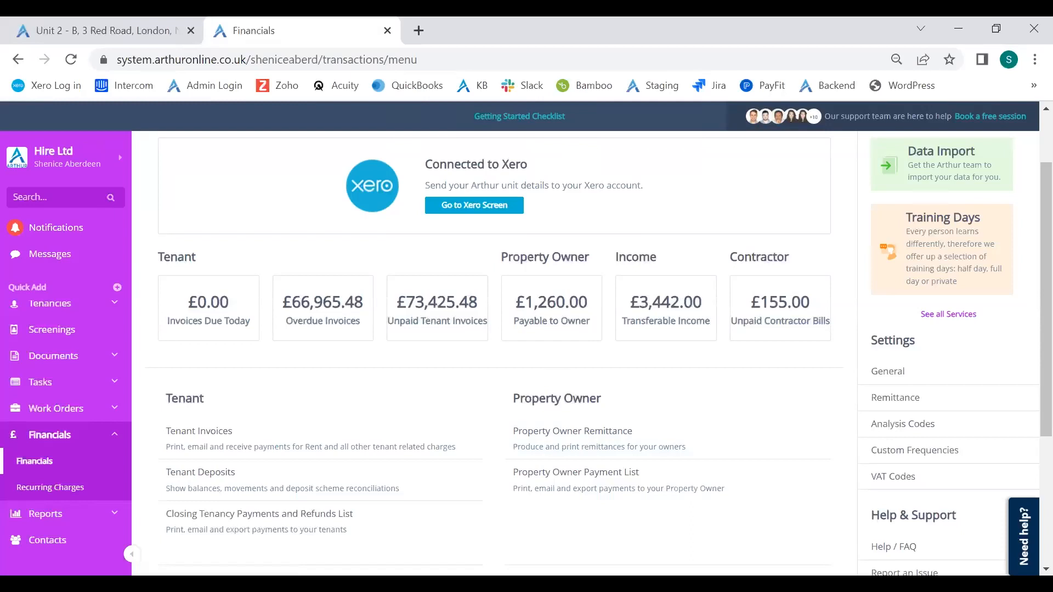
left_click(568, 309)
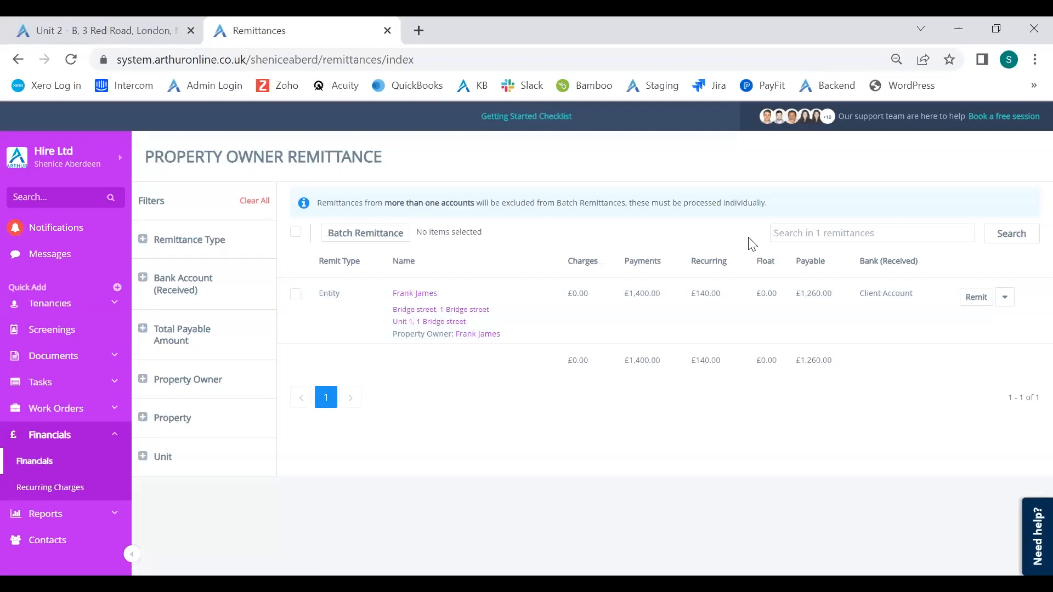
left_click(976, 297)
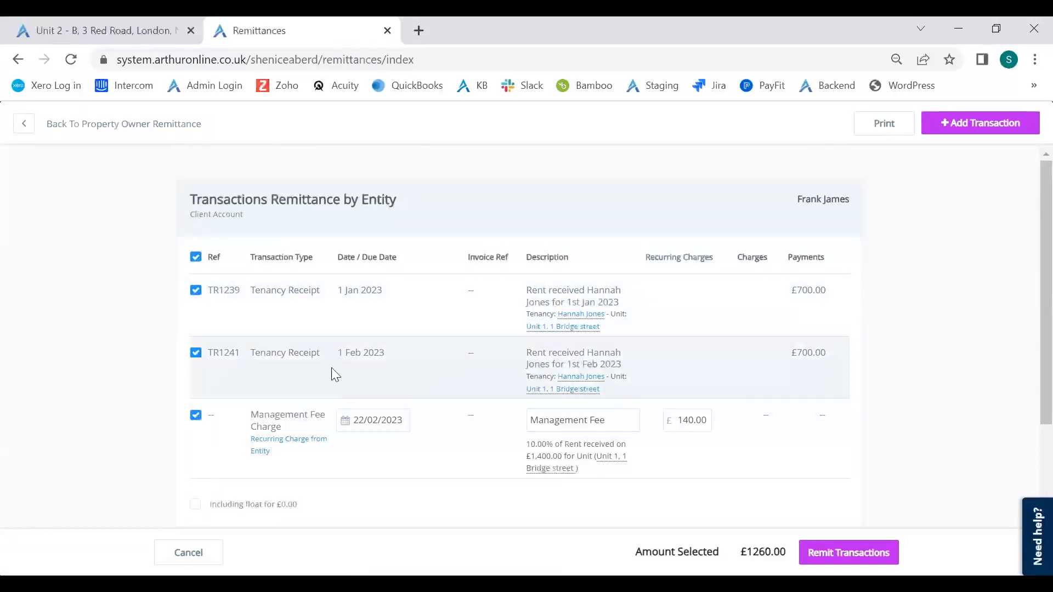
- Exclude February rent receipt TR1241, leaving the £700.00 January rent and £630.00 selected
left_click(195, 354)
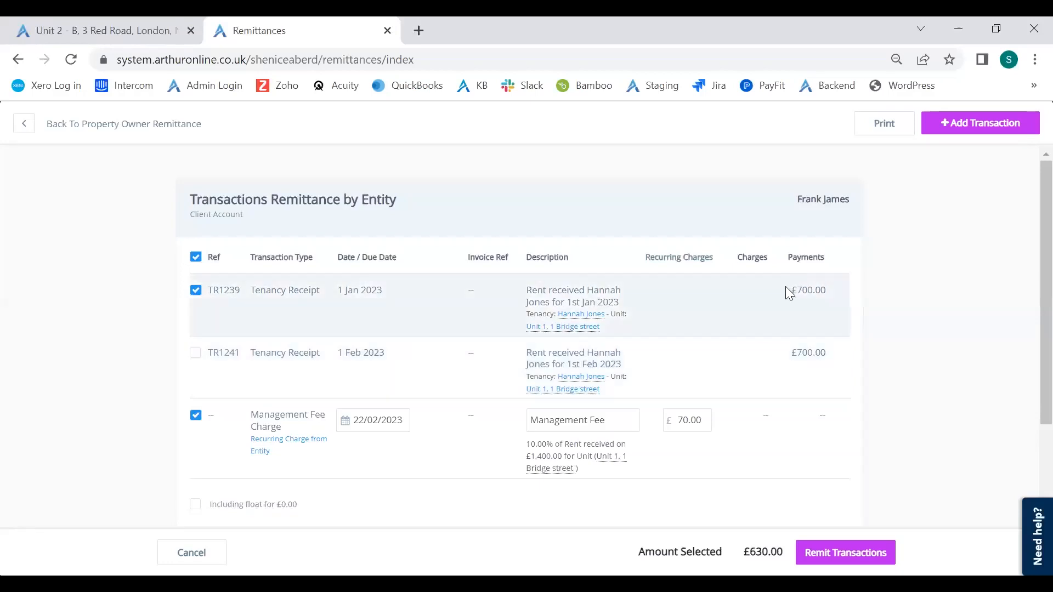
left_click_drag(785, 289, 847, 291)
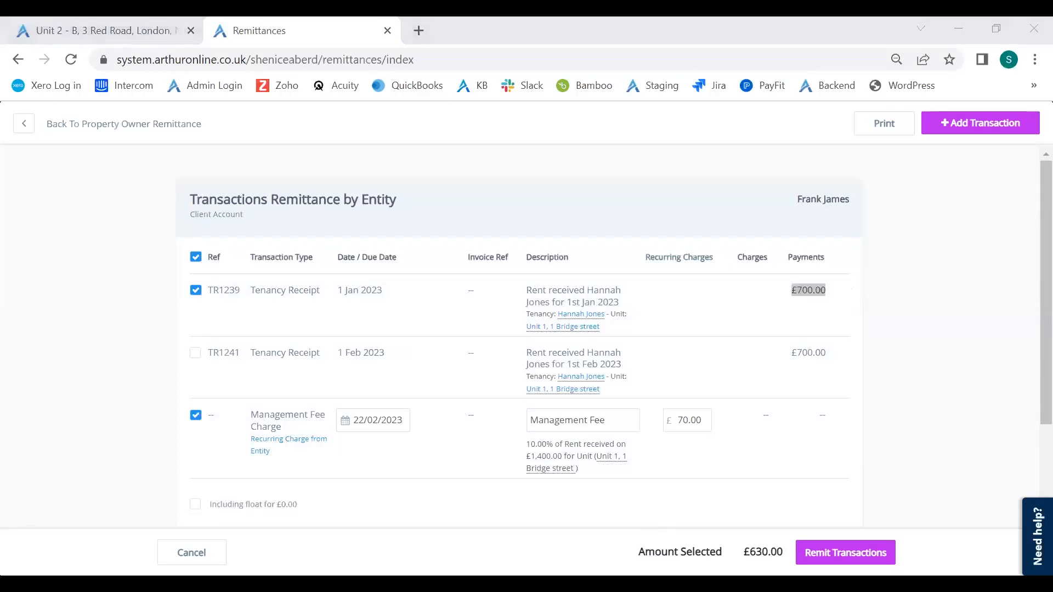
scroll(588, 462, "down", 2)
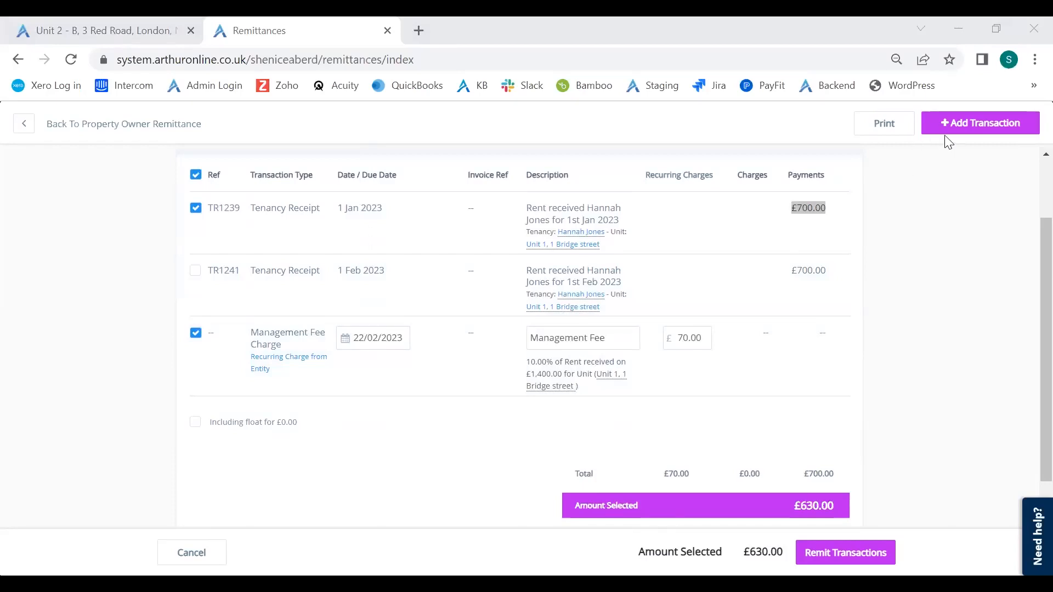
- Check transaction types in the Unit 2 tab, then open a blank add-on transaction form
left_click(100, 34)
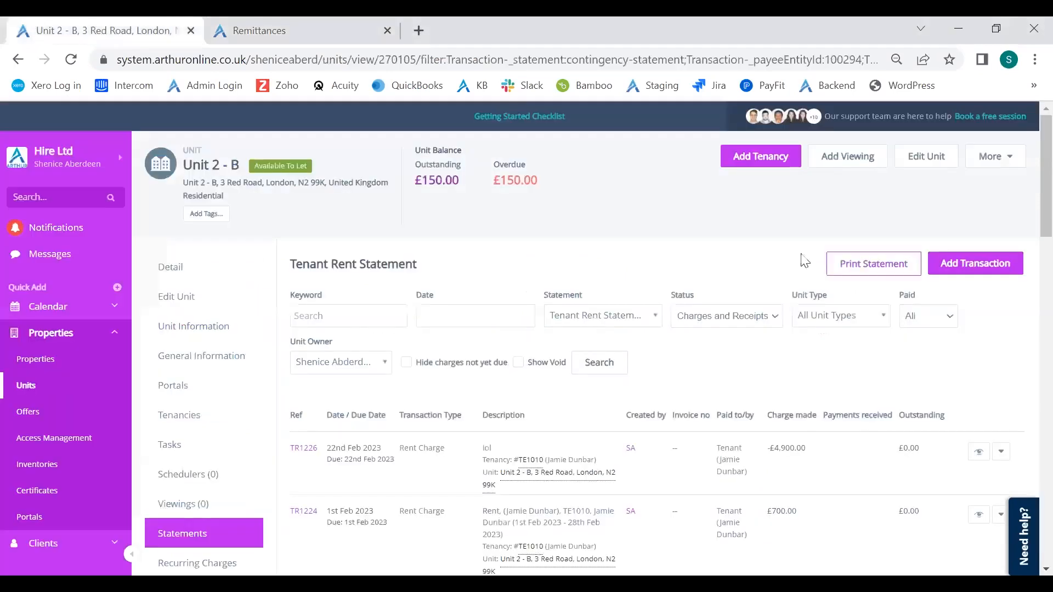
left_click(962, 267)
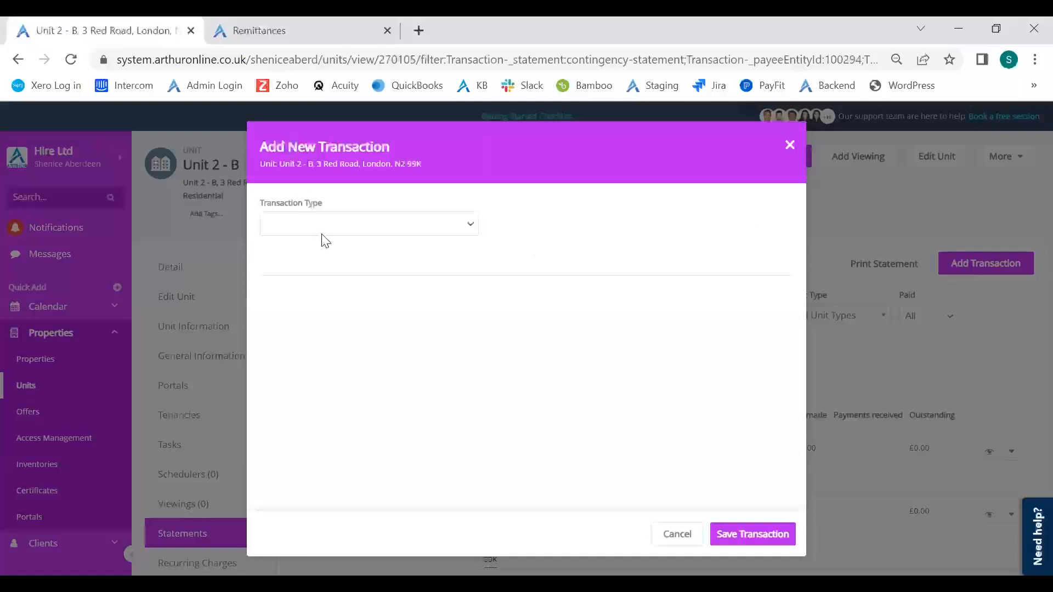
left_click(322, 233)
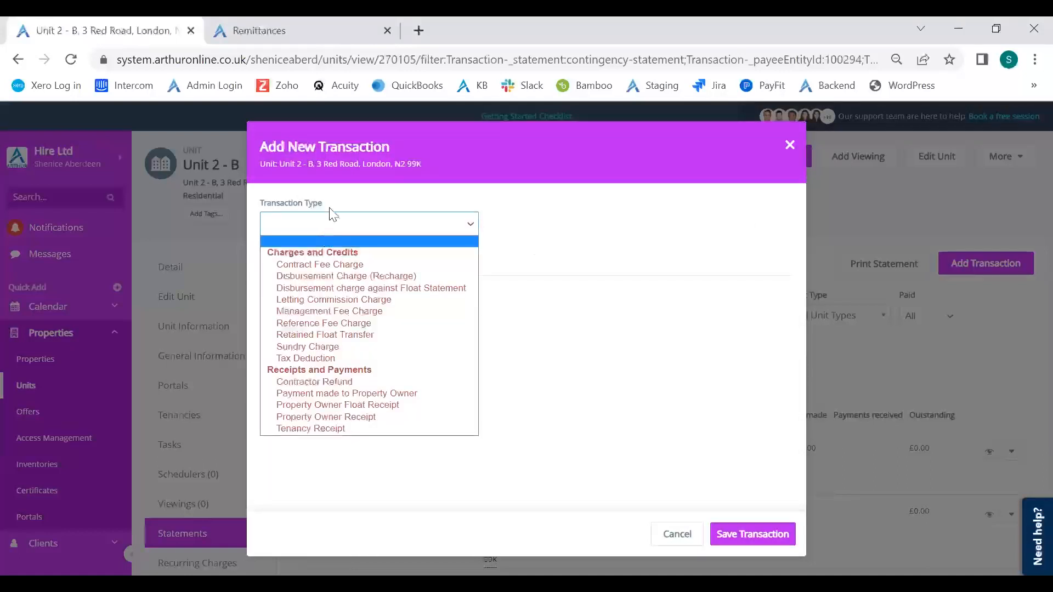
left_click(318, 21)
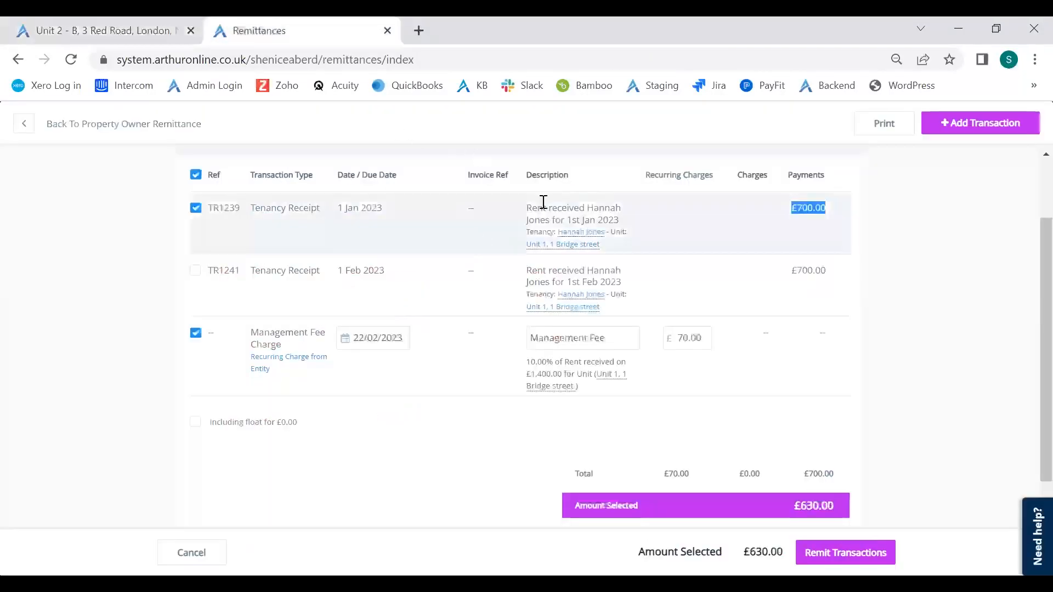
left_click(988, 130)
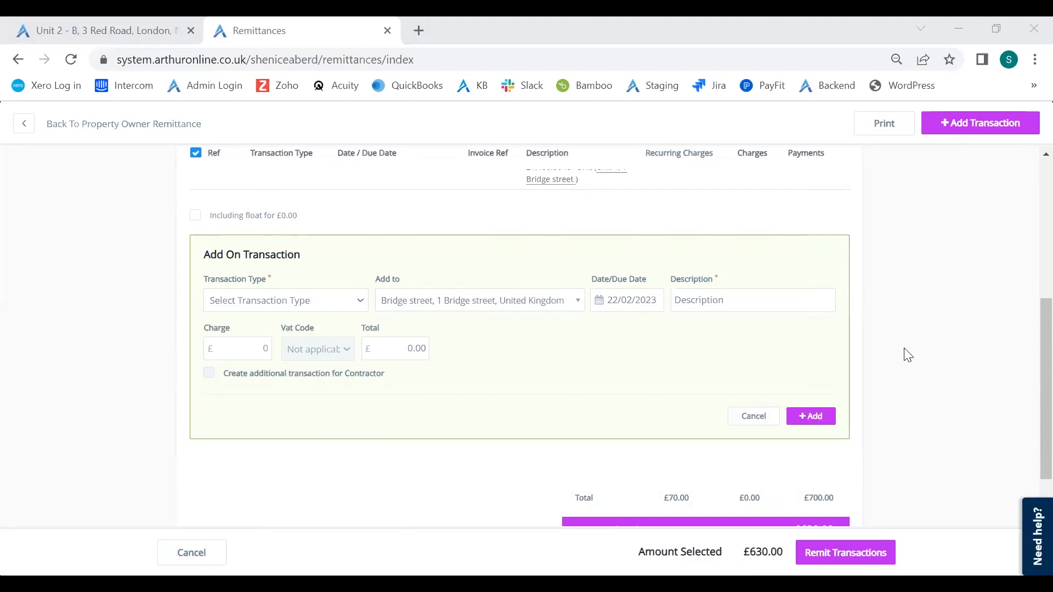
- Make the add-on a Disbursement Charge (Recharge) added to Unit 1, 1 Bridge street
left_click(317, 313)
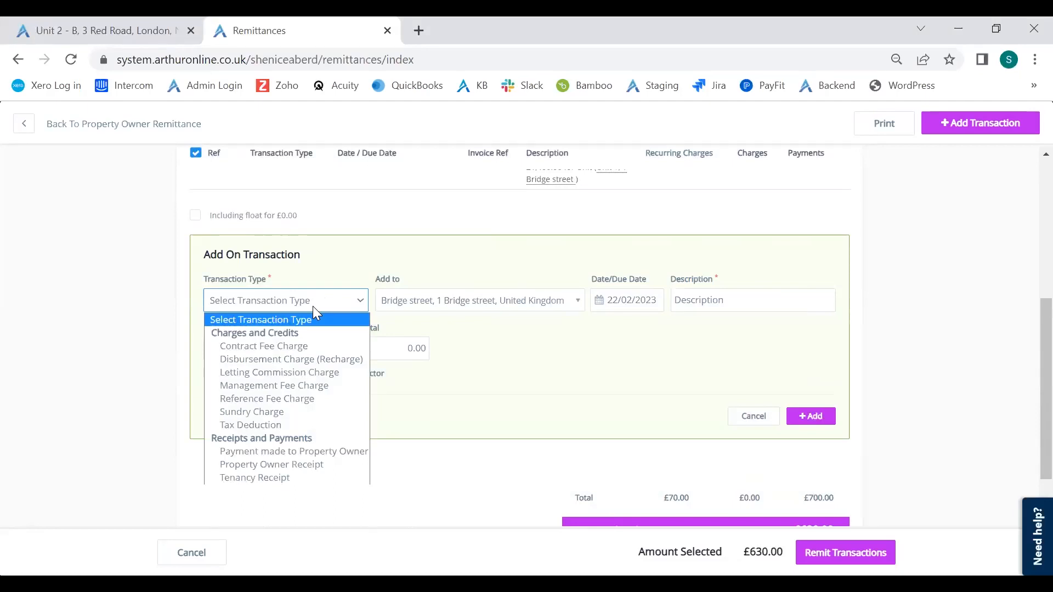
left_click(305, 365)
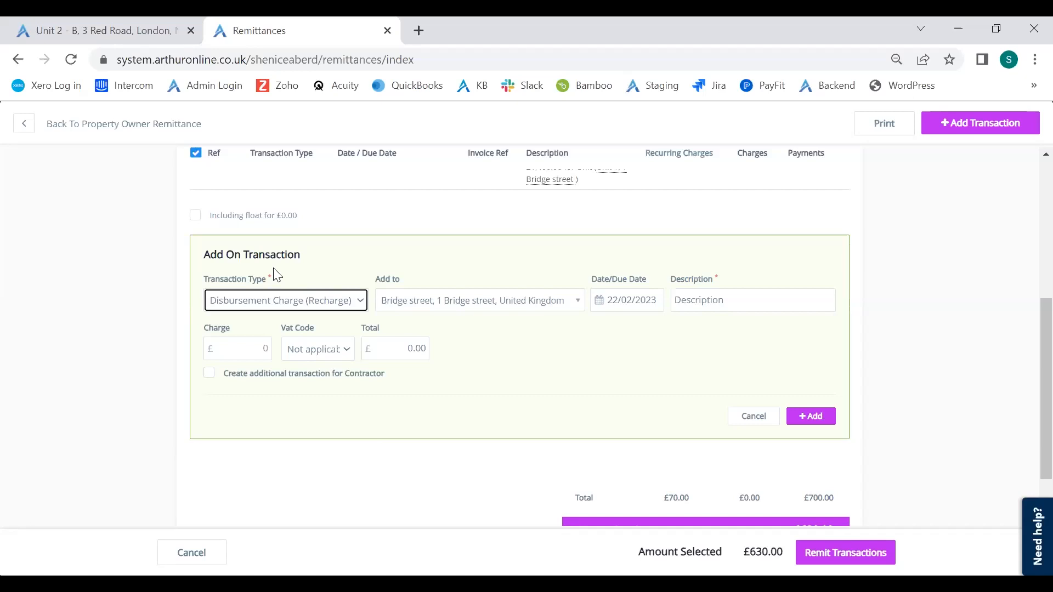
left_click(451, 306)
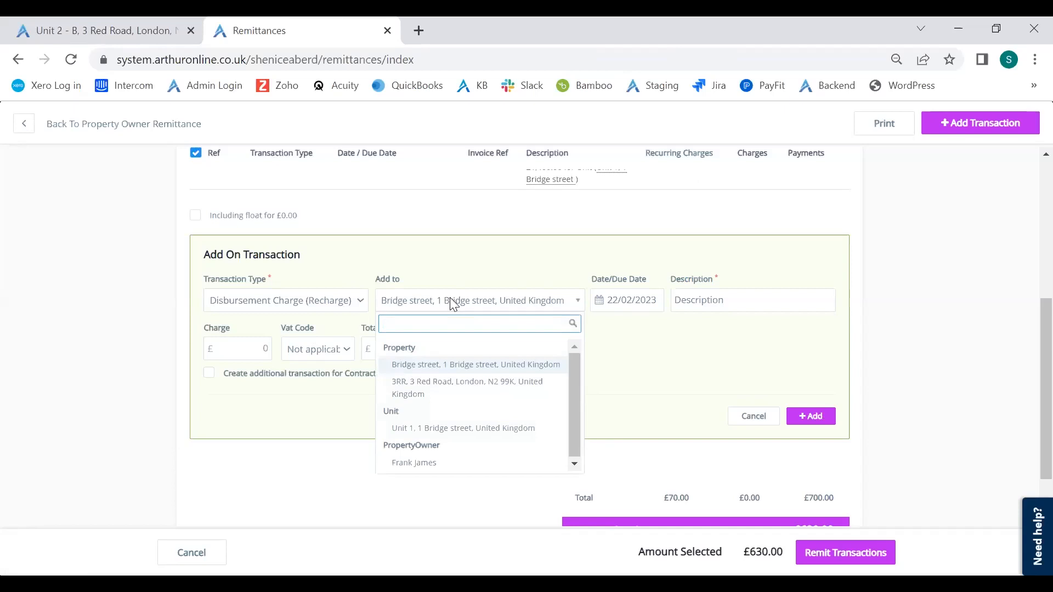
left_click(493, 225)
scroll(501, 235, "up", 3)
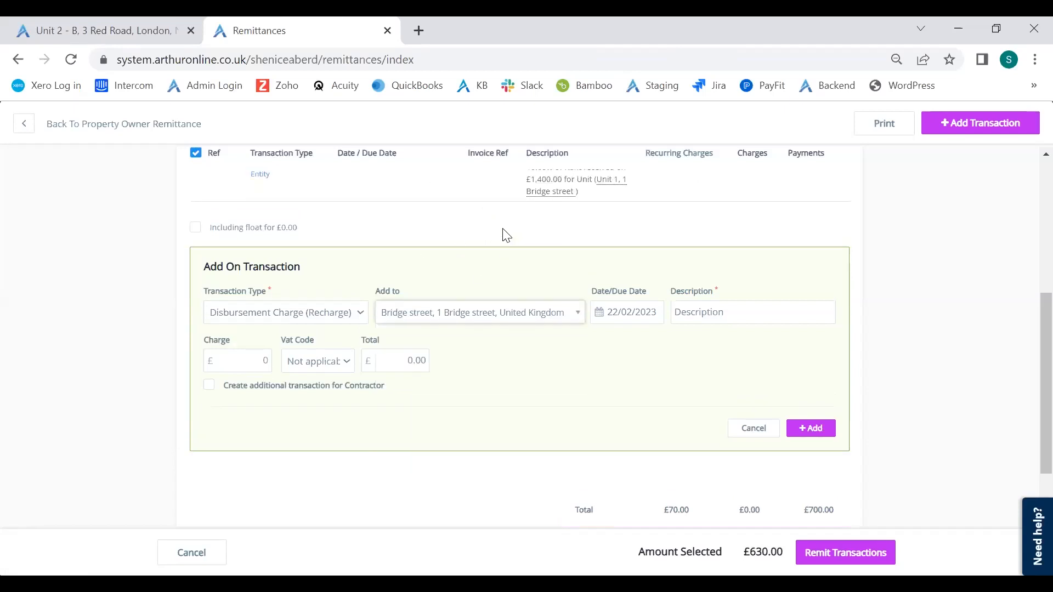
scroll(583, 364, "down", 2)
left_click(526, 382)
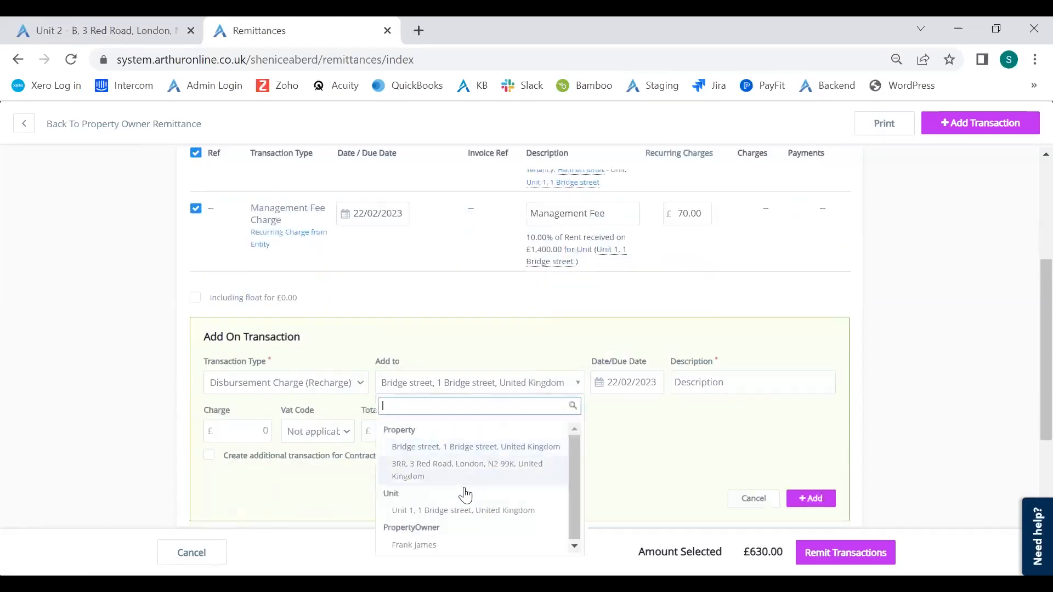
left_click(468, 510)
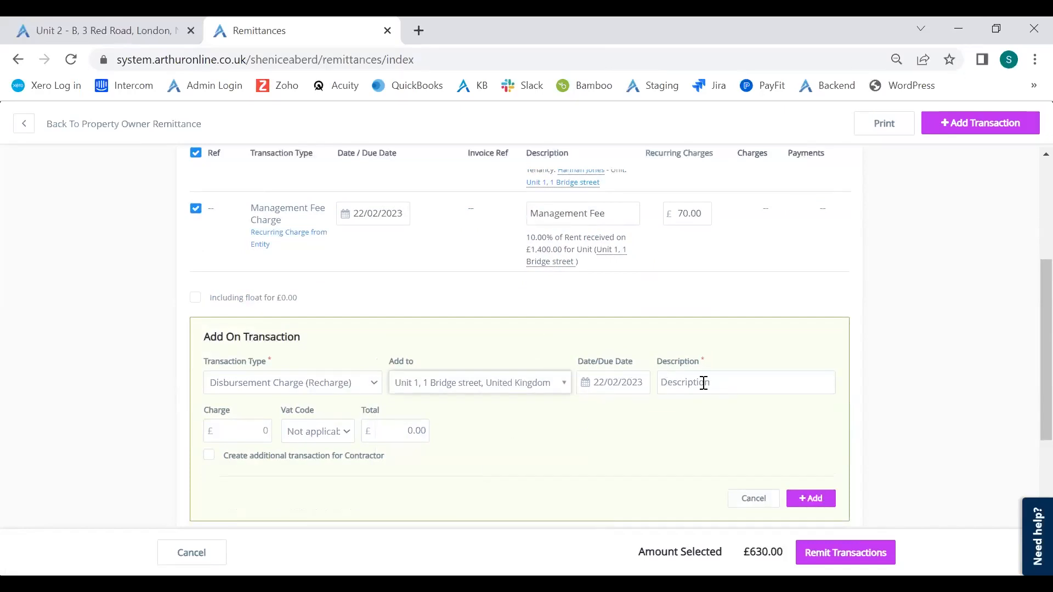
- Describe the charge as 'gas safety'
left_click(703, 382)
type("gas saf")
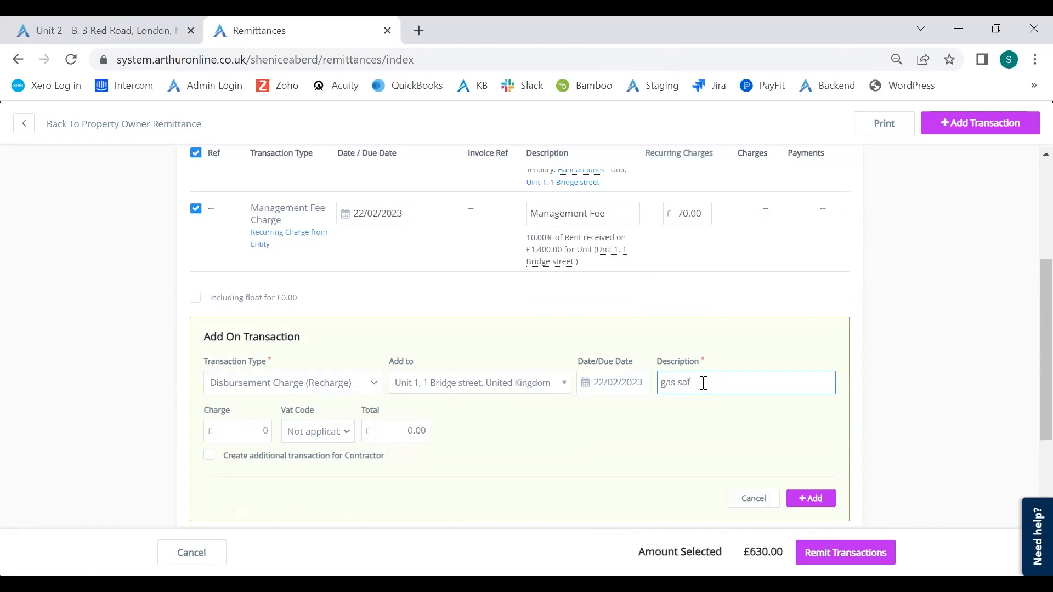
type("ety")
scroll(283, 423, "down", 2)
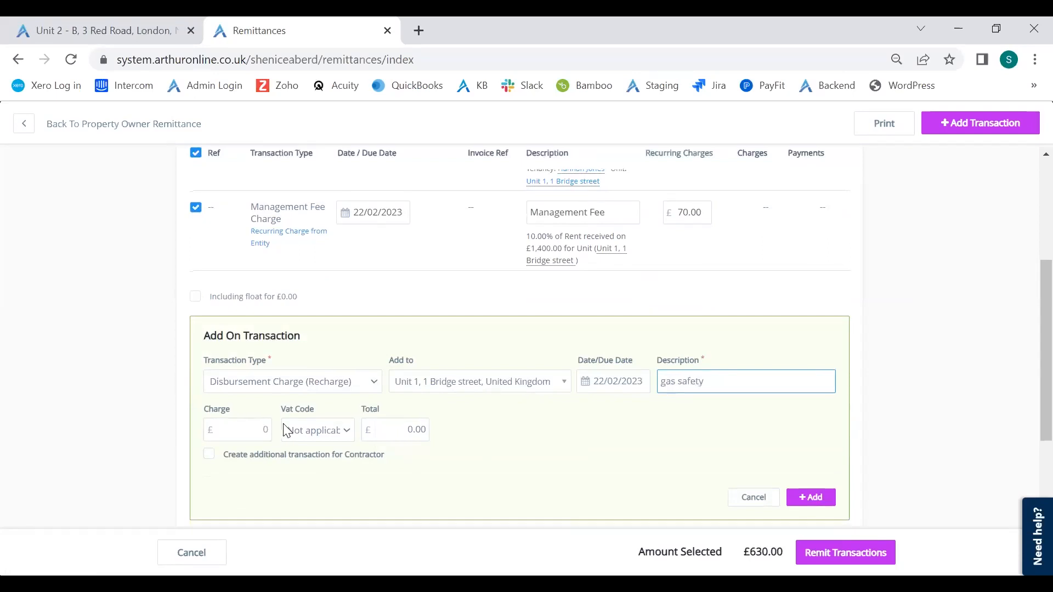
- Add a contractor Disbursement Charge (Recharge) transaction for contractor Sweeties
left_click(209, 373)
scroll(223, 371, "down", 2)
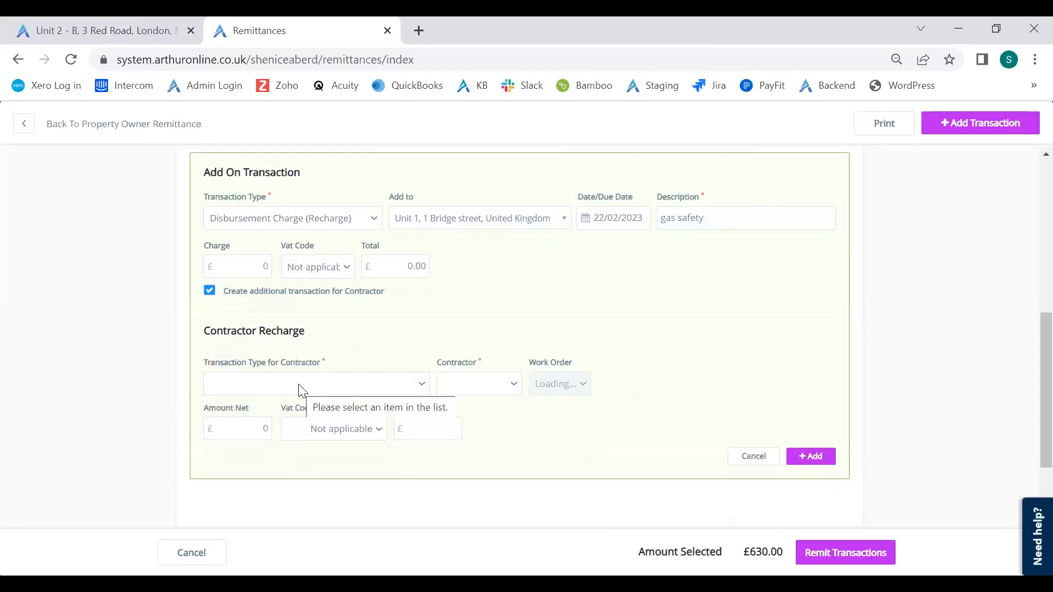
left_click(301, 390)
left_click(312, 425)
left_click(459, 390)
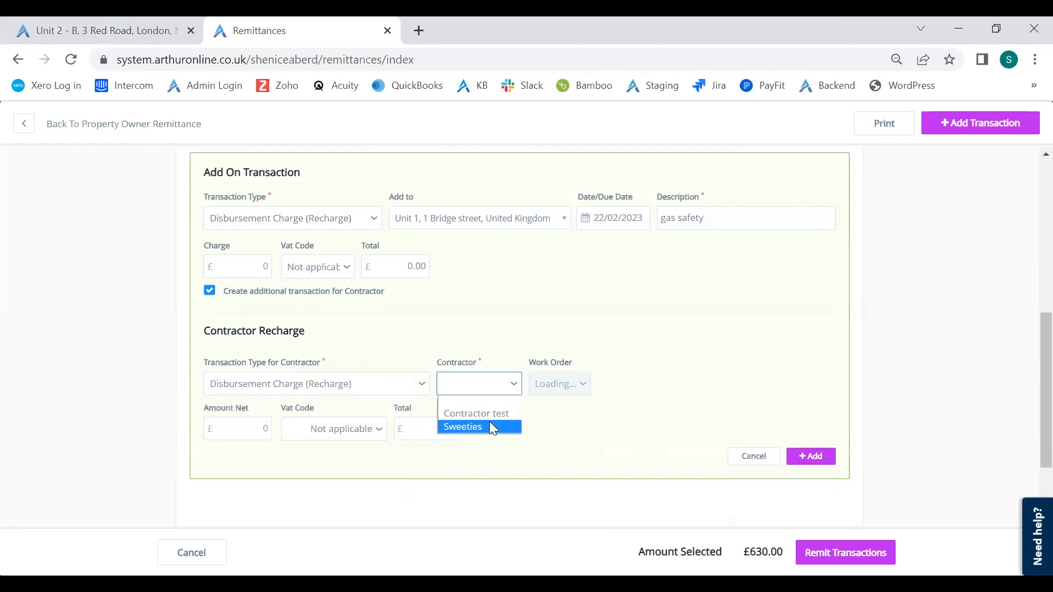
left_click(490, 427)
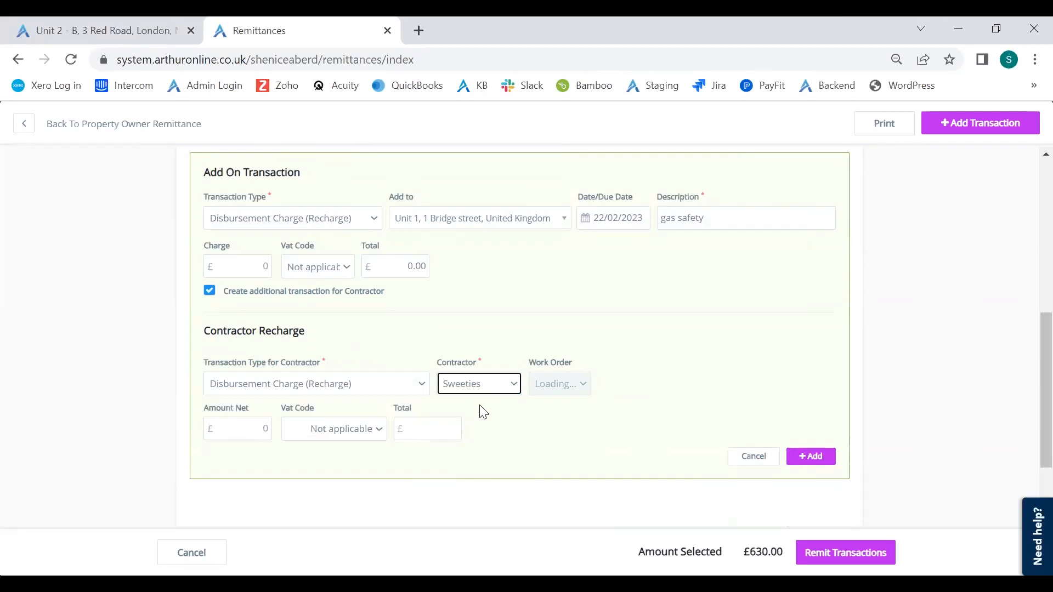
- Set the gas safety charge to £50.00 and the contractor's net amount to £50.00
left_click(263, 266)
type("50")
left_click(587, 335)
left_click(254, 429)
type("5")
left_click(707, 336)
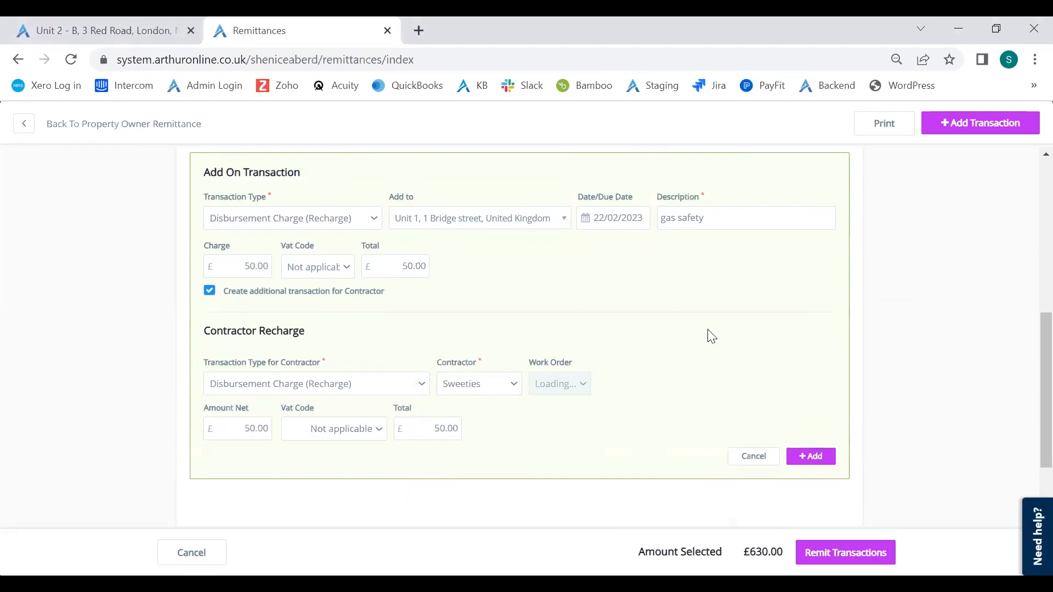
scroll(714, 390, "up", 3)
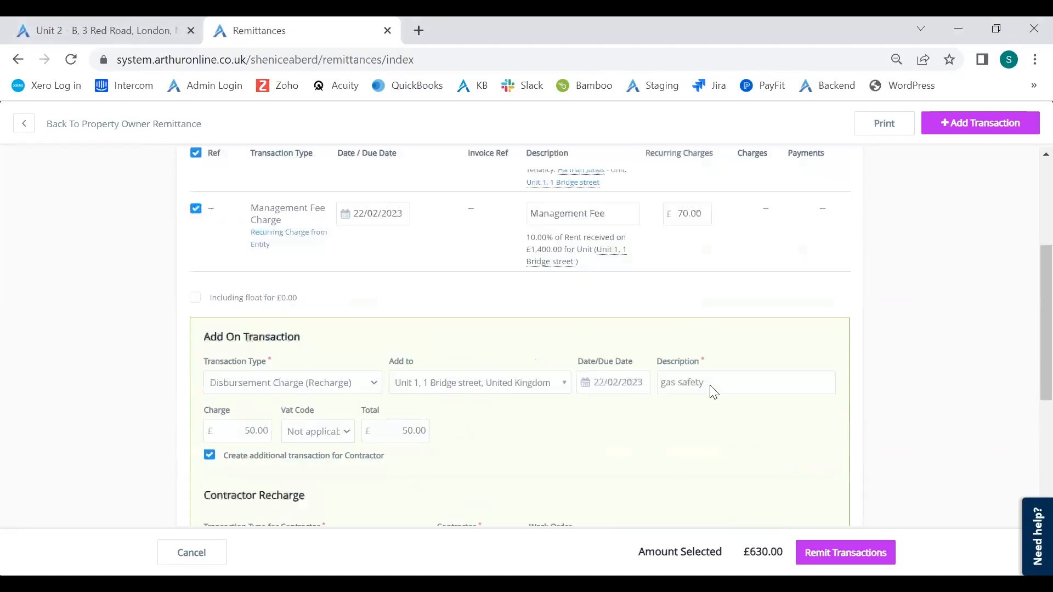
scroll(715, 390, "down", 5)
- Add the £50.00 gas safety and Sweeties contractor recharges to the remittance, now £580.00 selected
left_click(812, 348)
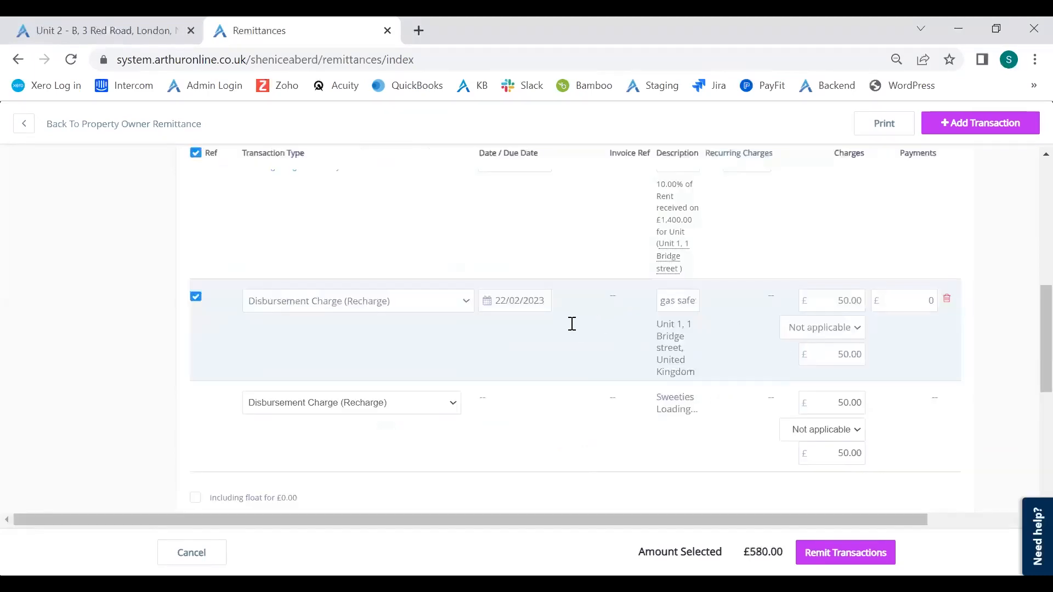
scroll(726, 342, "up", 3)
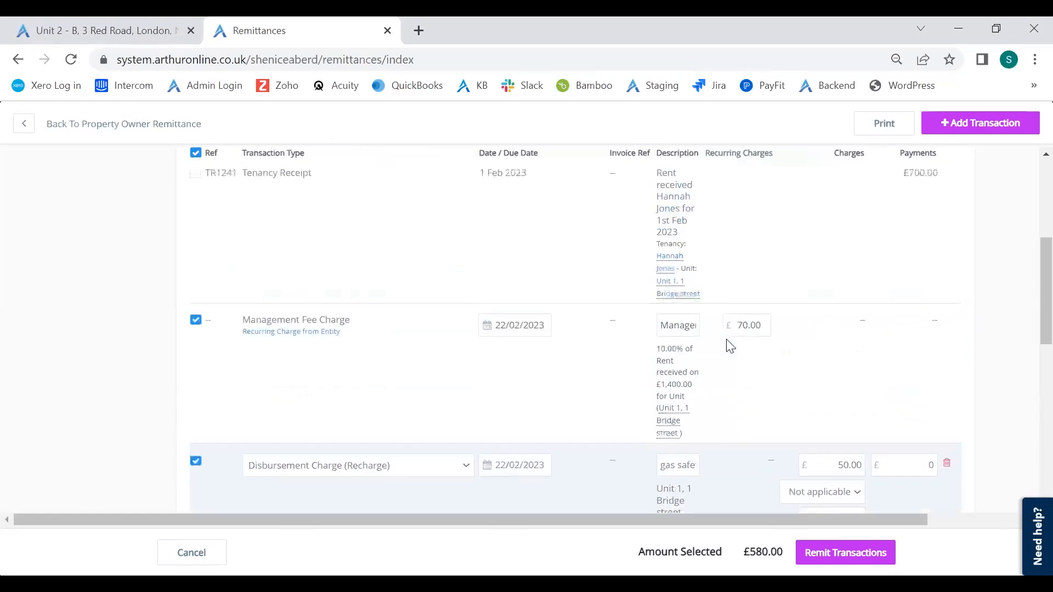
scroll(726, 343, "down", 3)
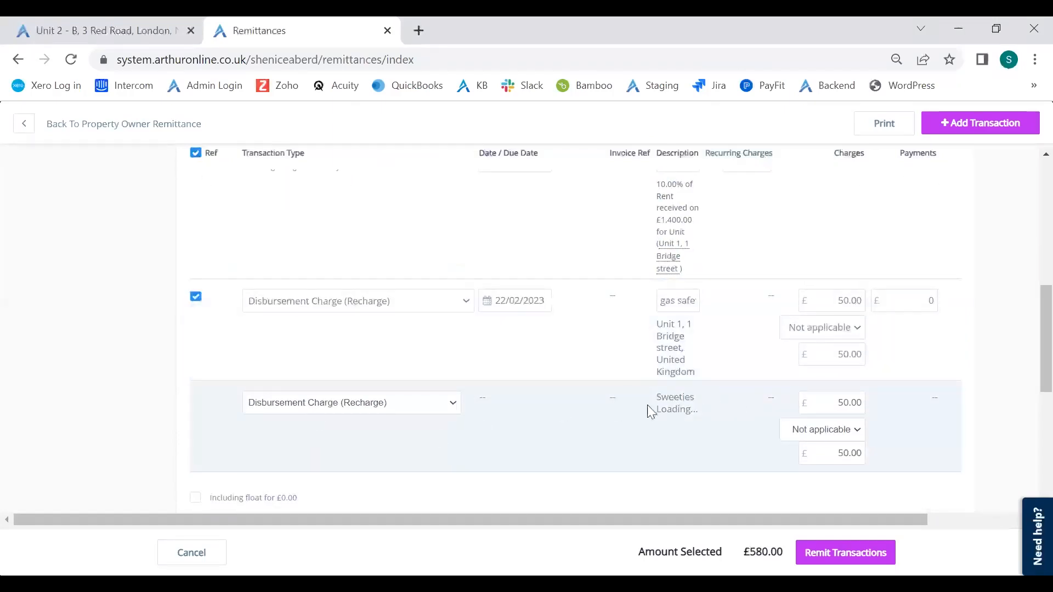
scroll(731, 403, "up", 3)
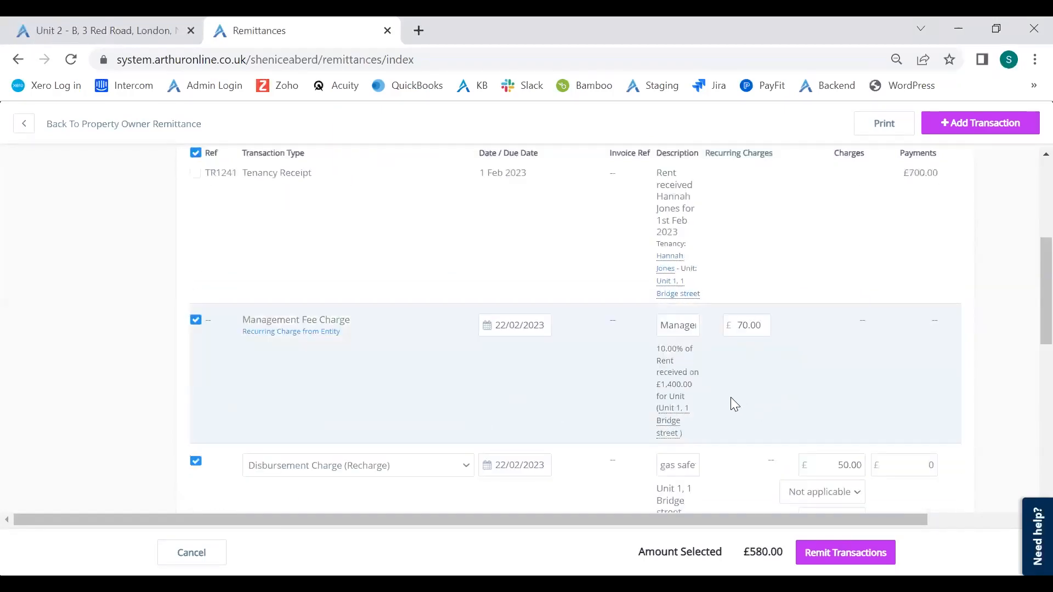
scroll(713, 409, "down", 4)
scroll(713, 400, "down", 1)
scroll(716, 388, "up", 2)
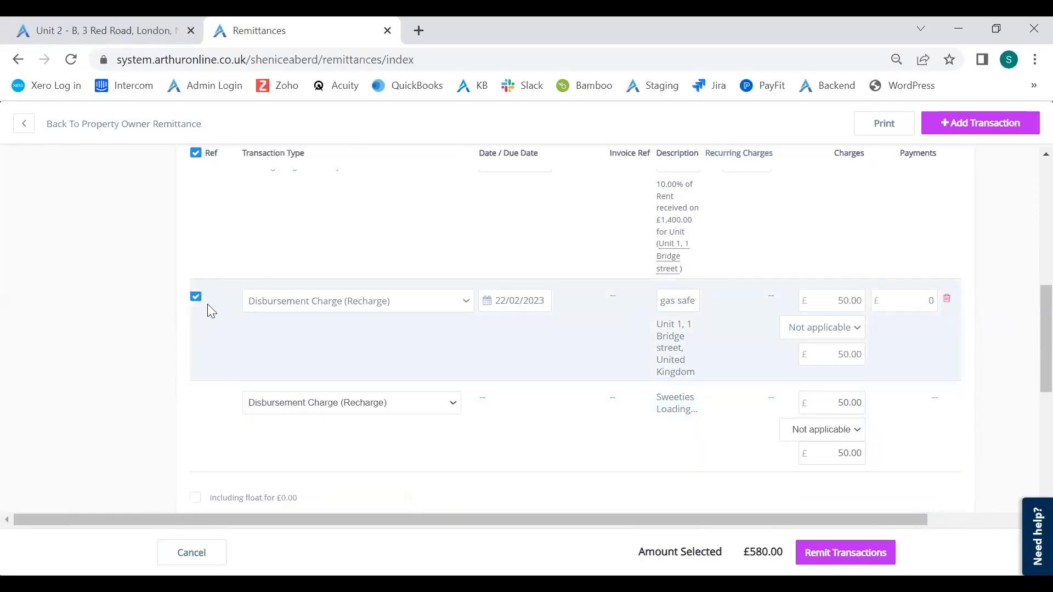
scroll(714, 237, "down", 5)
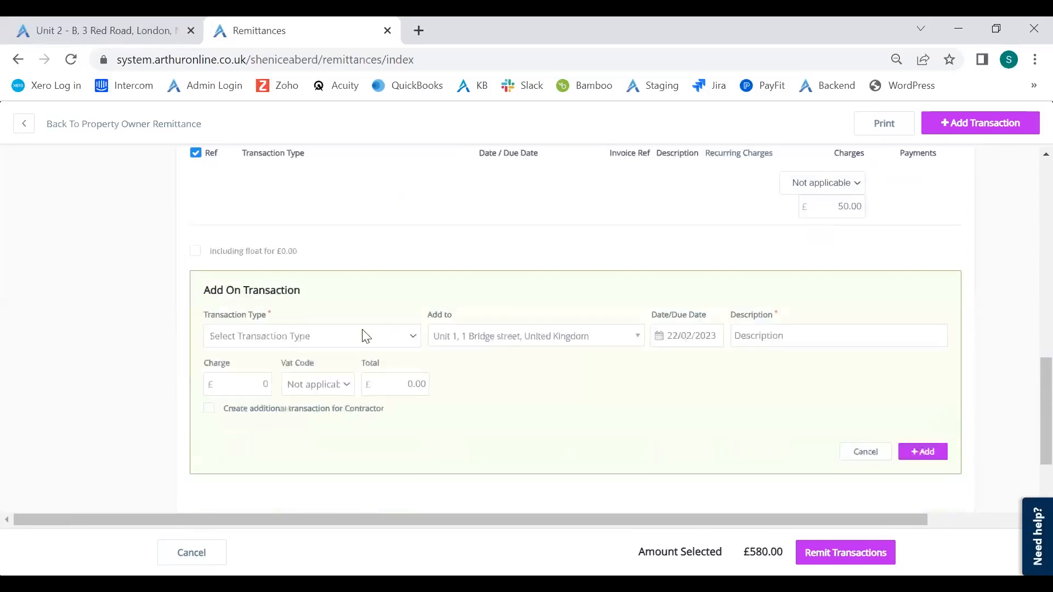
- Add a £10.00 Sundry Charge described 'test' against Unit 1, 1 Bridge street
left_click(363, 331)
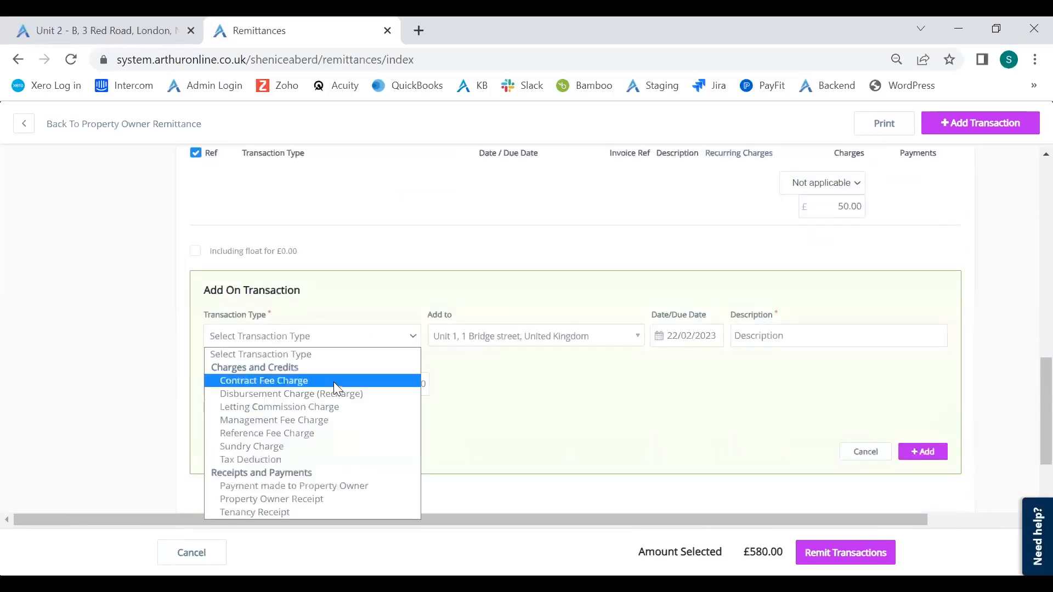
left_click(318, 446)
left_click(547, 334)
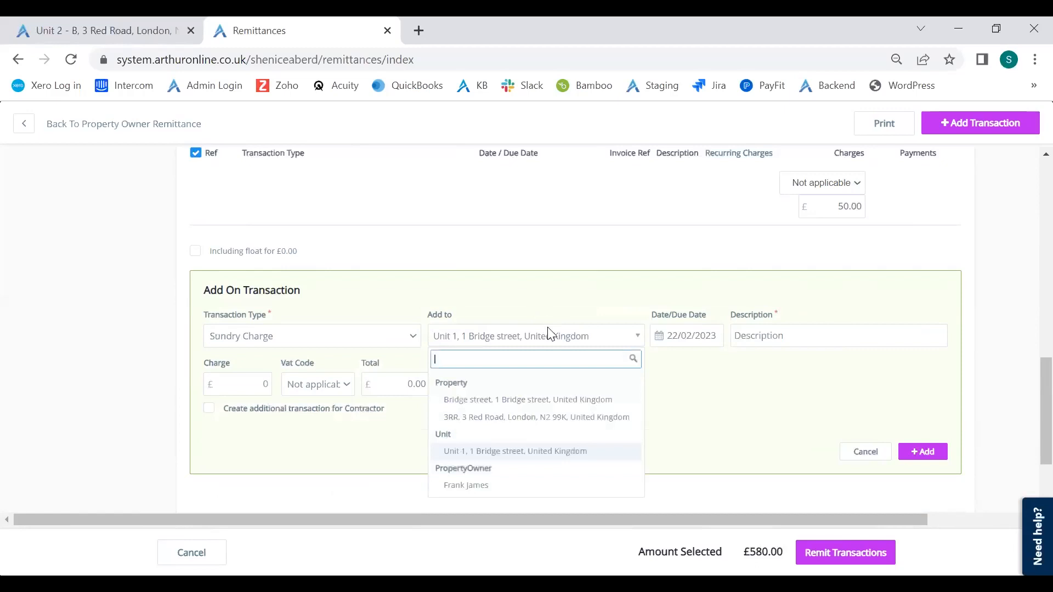
left_click(504, 459)
left_click(782, 342)
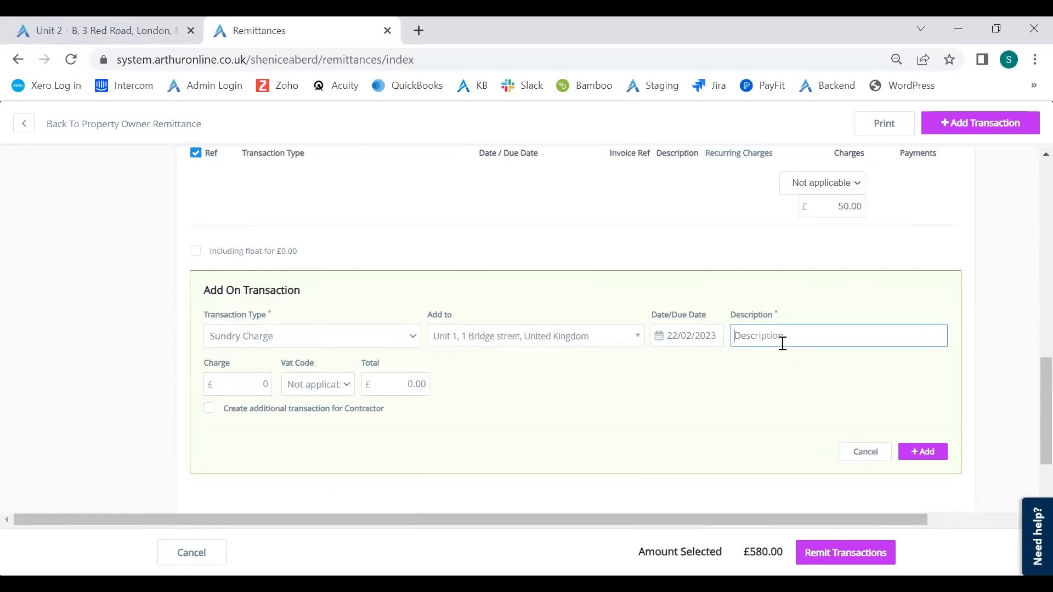
type("test")
left_click(258, 371)
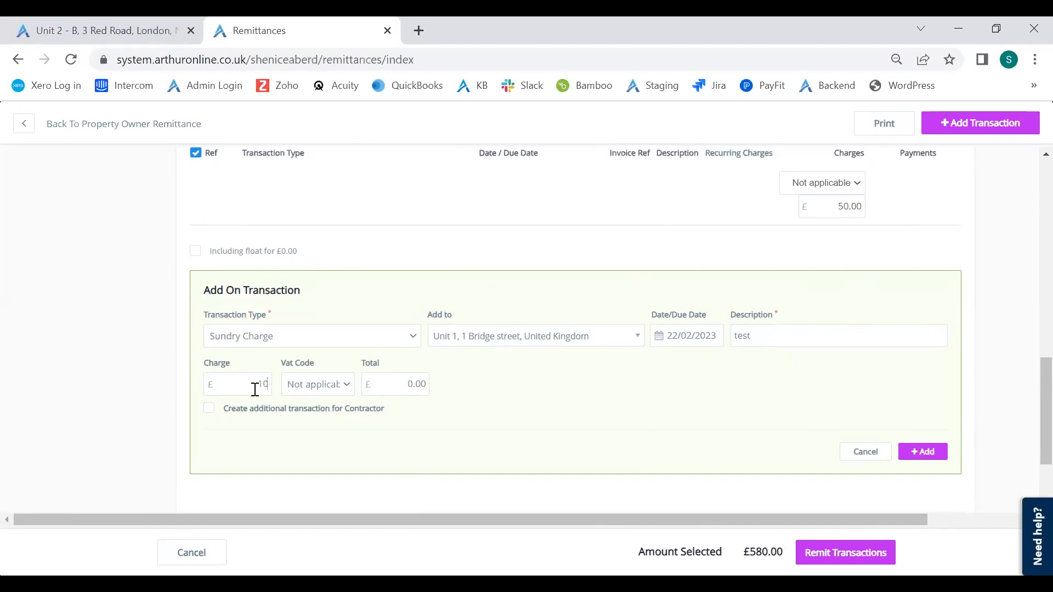
left_click(914, 448)
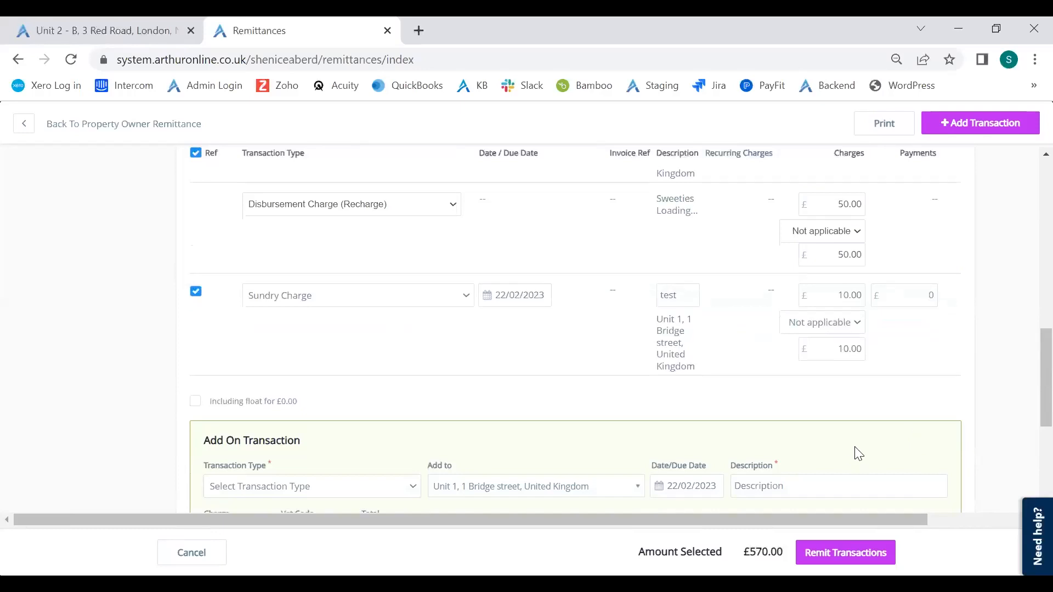
- Remit the £570.00 of selected transactions to the property owner
scroll(853, 451, "down", 3)
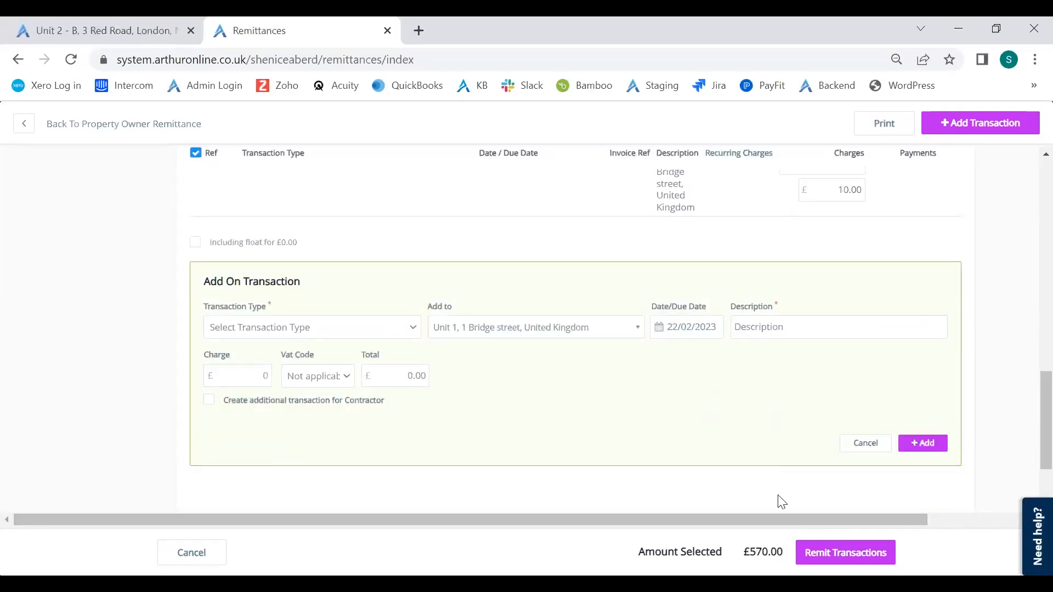
left_click(841, 554)
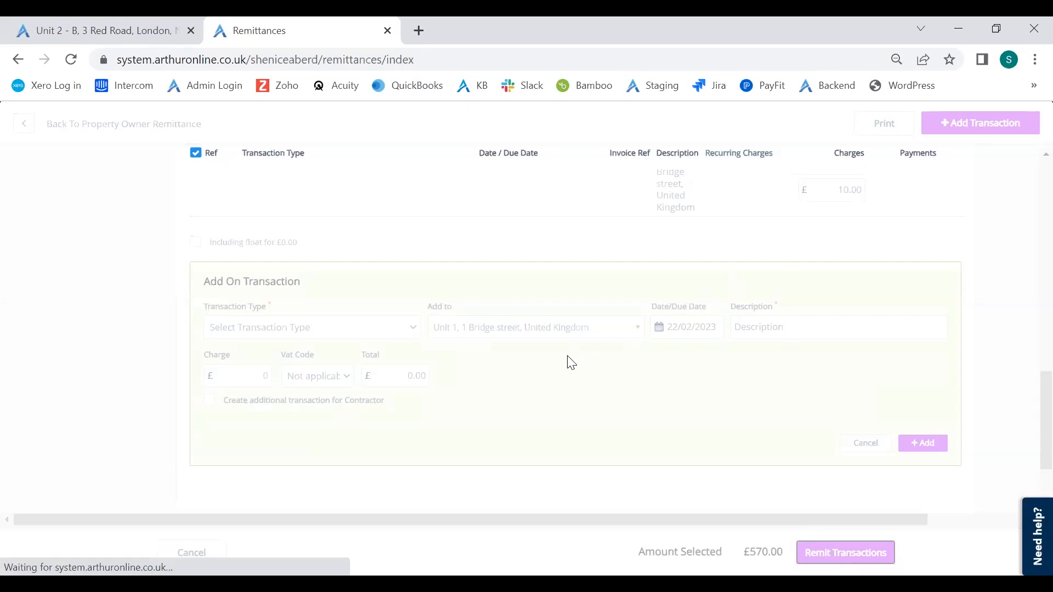
left_click(127, 22)
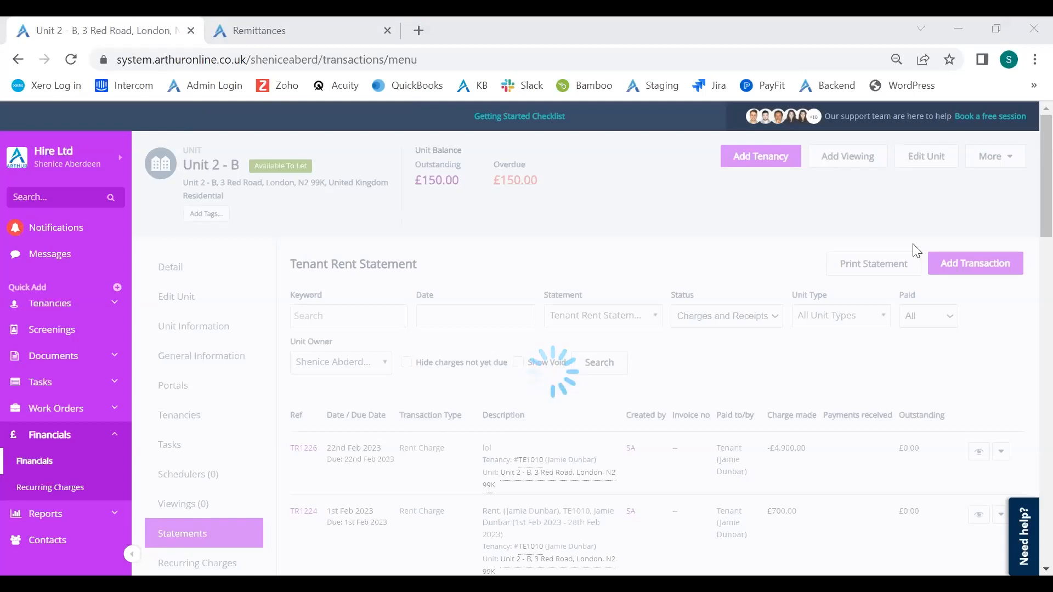
- Return to the Remittances tab showing £700.00 payments, £130.00 charges and £570.00 to remit
left_click(239, 19)
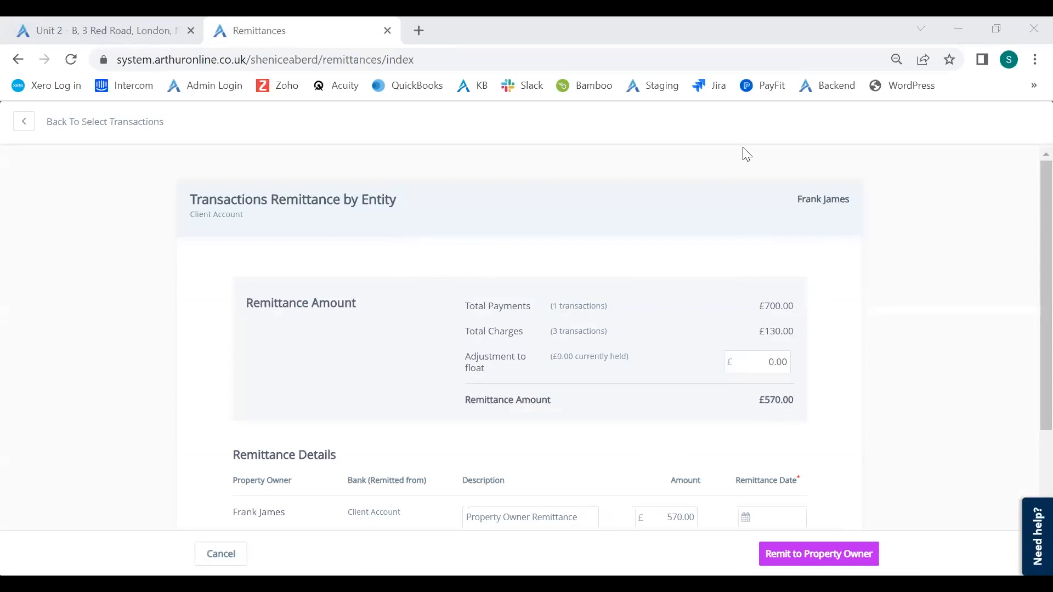
- Remit £570.00 to the property owner with a remittance date of 22/02/2023
scroll(816, 247, "down", 2)
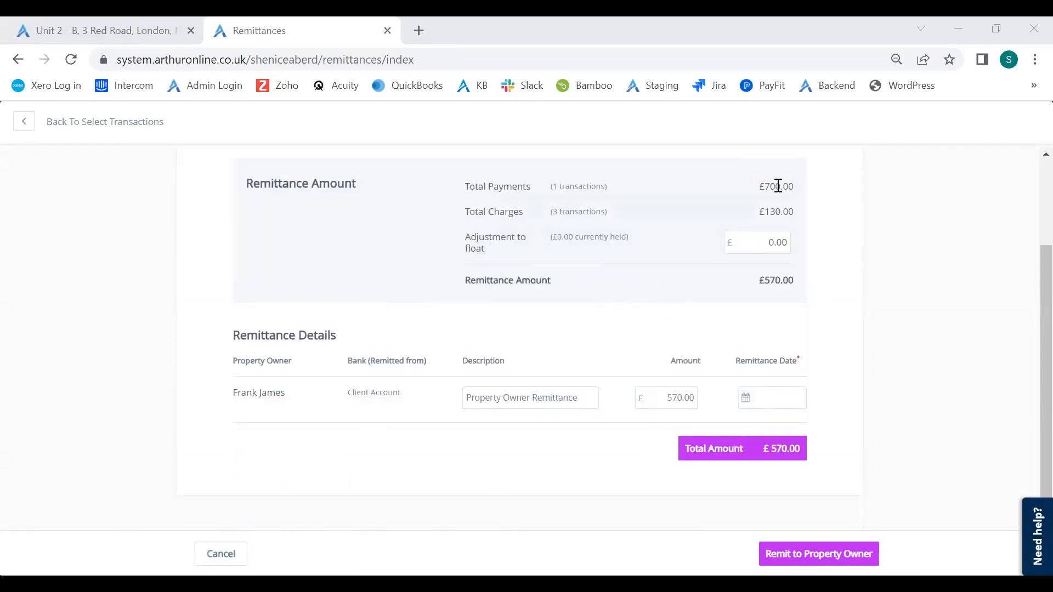
left_click_drag(766, 186, 834, 194)
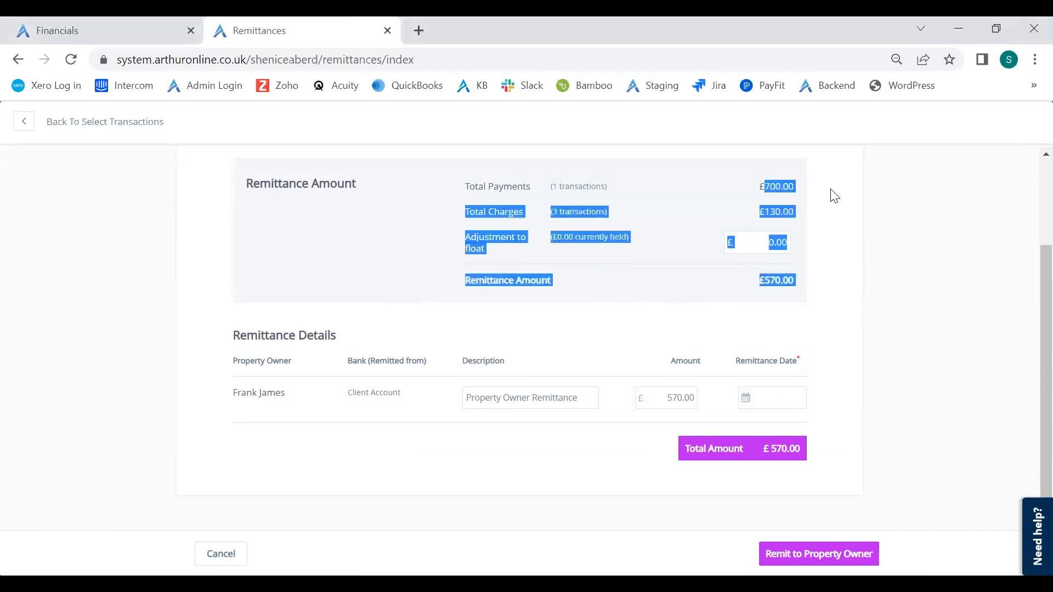
left_click(869, 223)
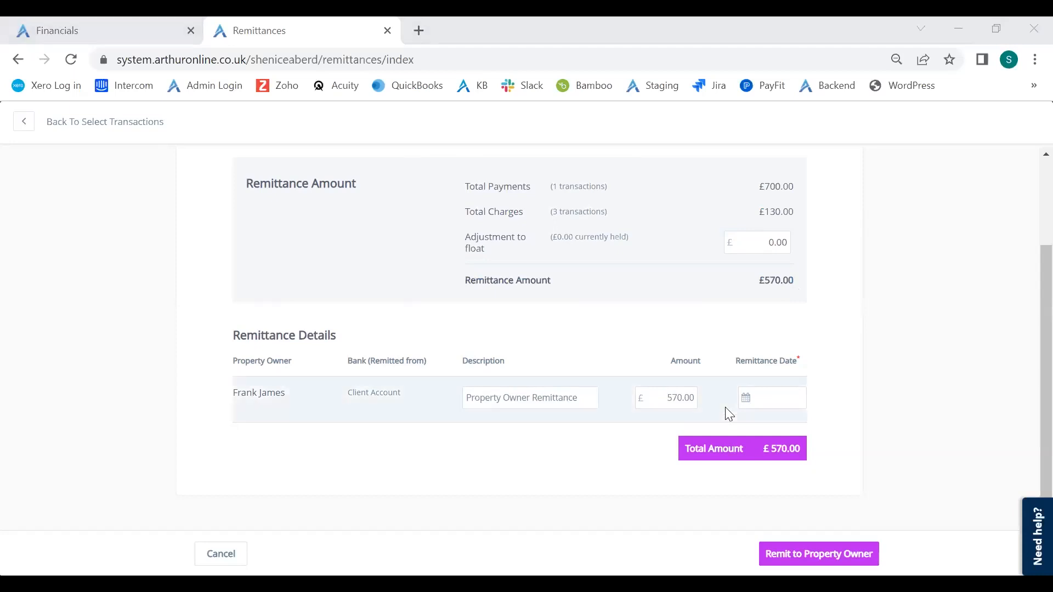
left_click(781, 408)
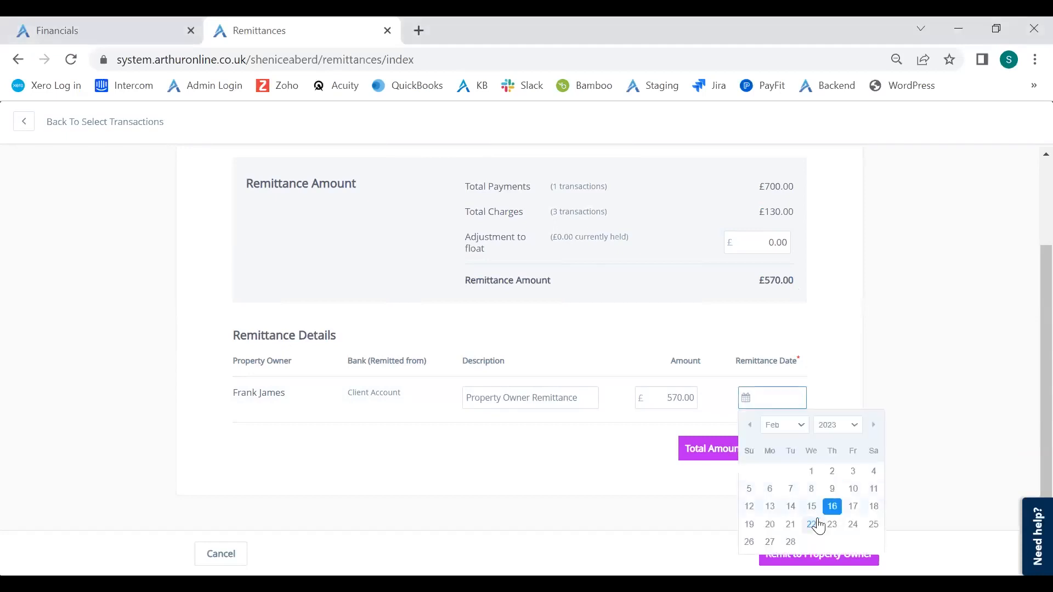
left_click(811, 524)
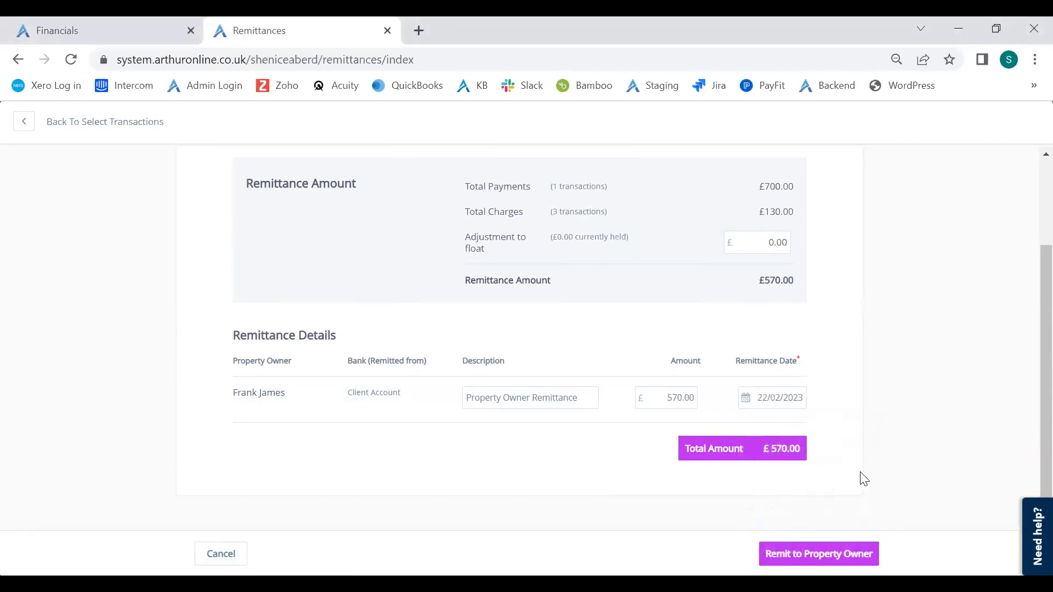
left_click(838, 550)
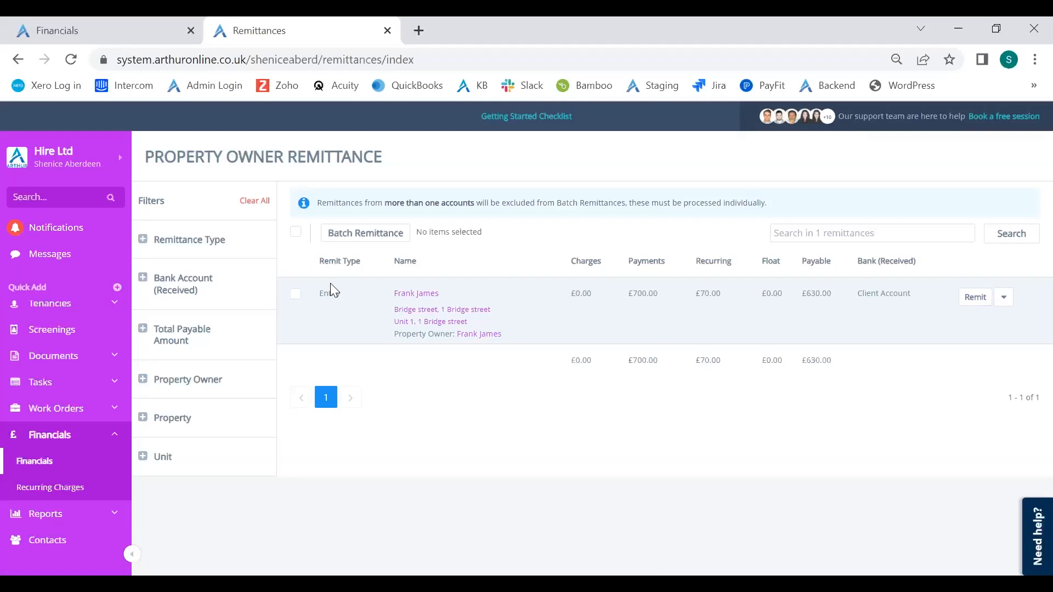
- Batch-remit the remaining £630.00 owner remittance, confirming the processing
left_click(295, 297)
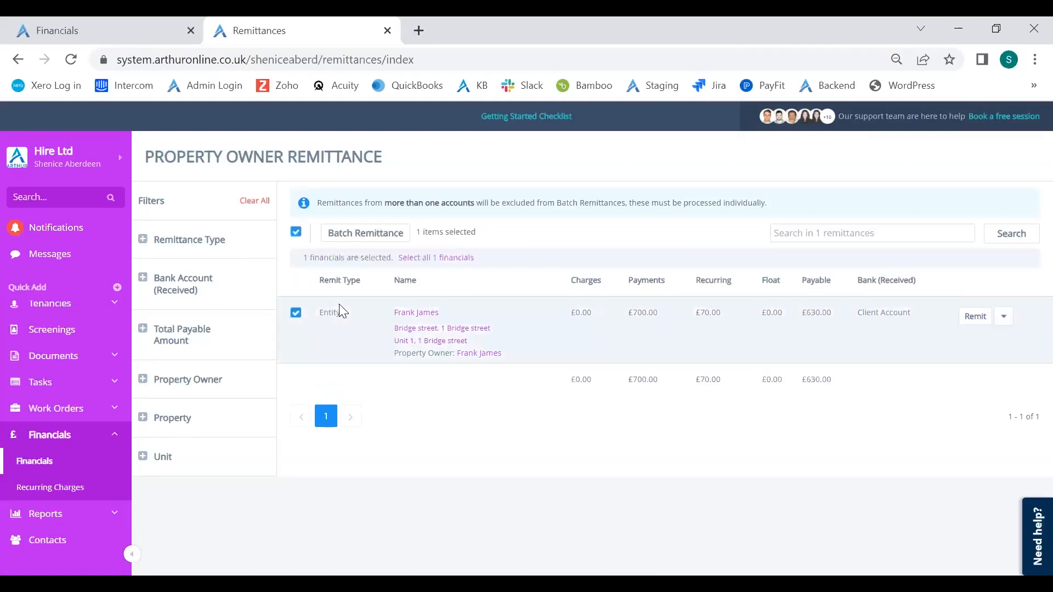
left_click(368, 237)
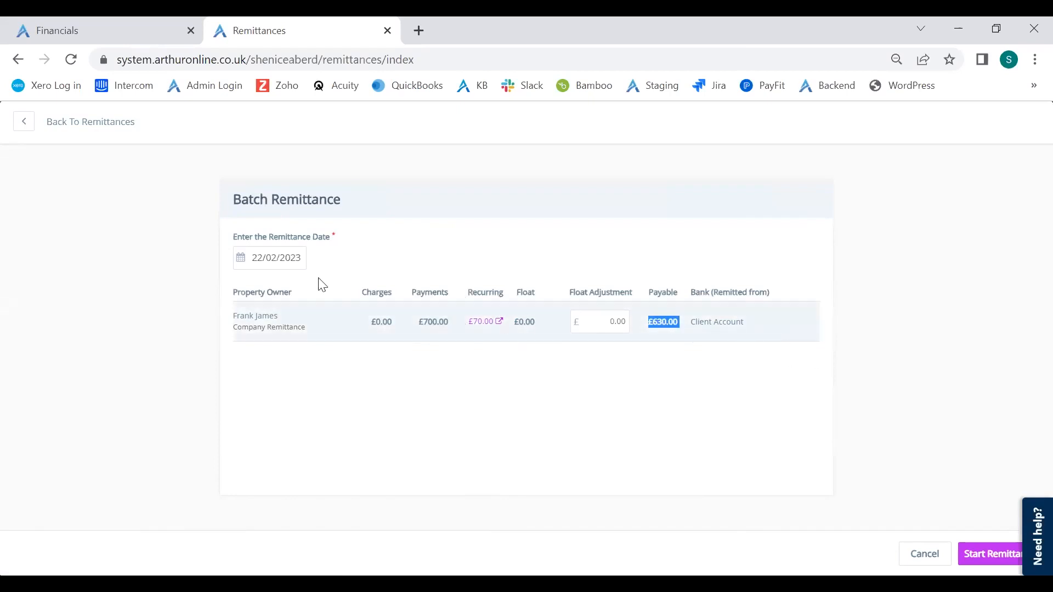
left_click(979, 559)
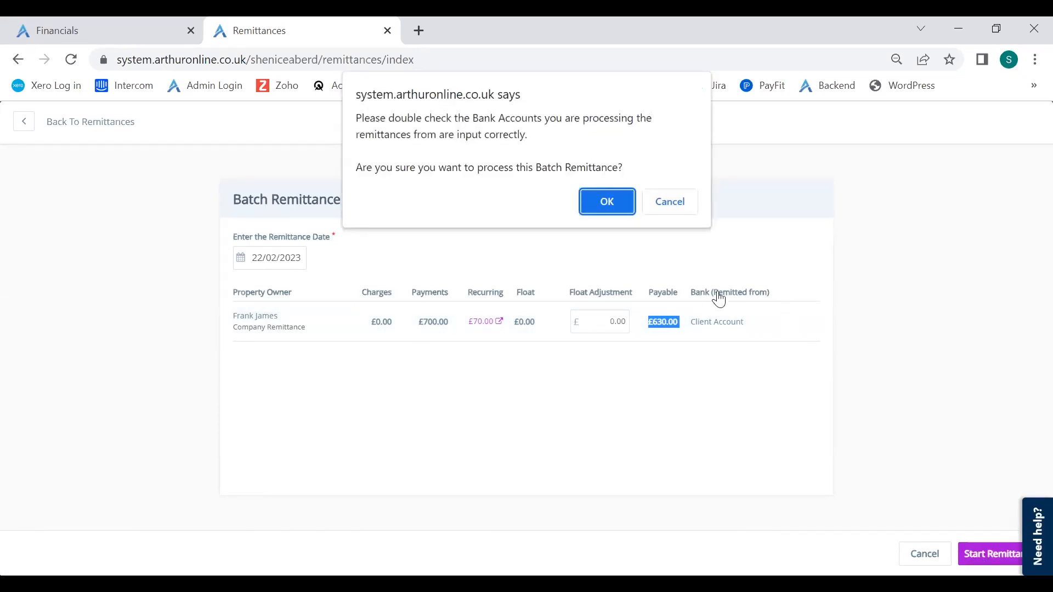
left_click(605, 220)
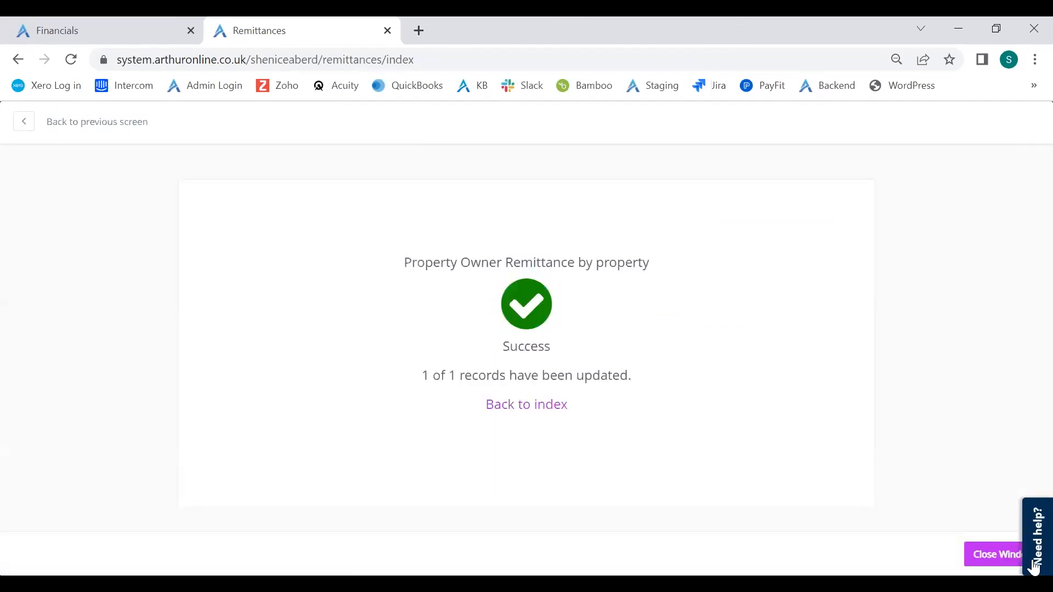
left_click(997, 553)
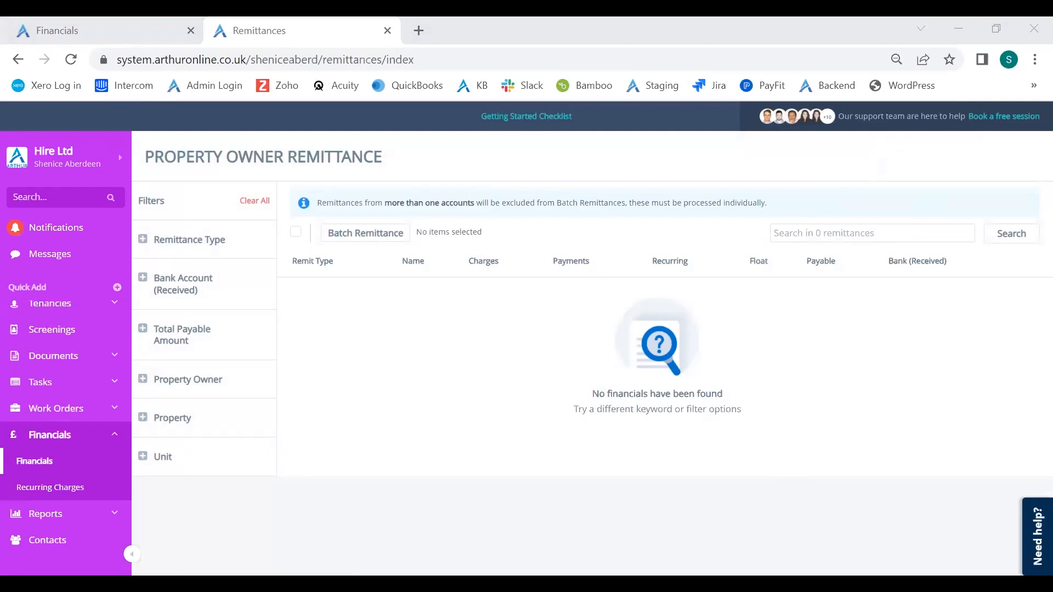
- Show the Property Owner Payments list filtered to Unpaid payments
left_click(34, 463)
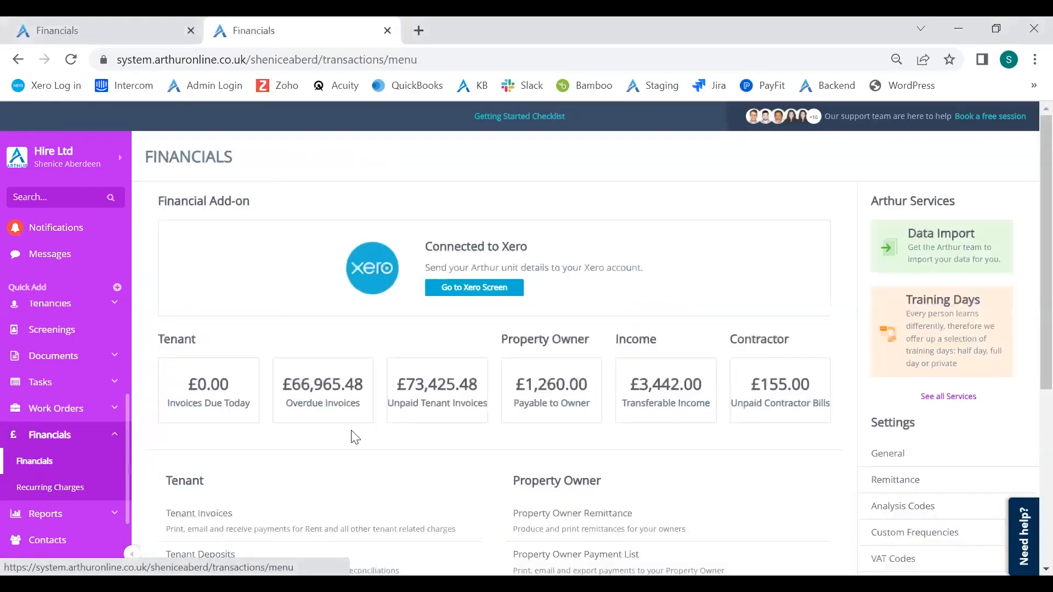
scroll(521, 455, "down", 3)
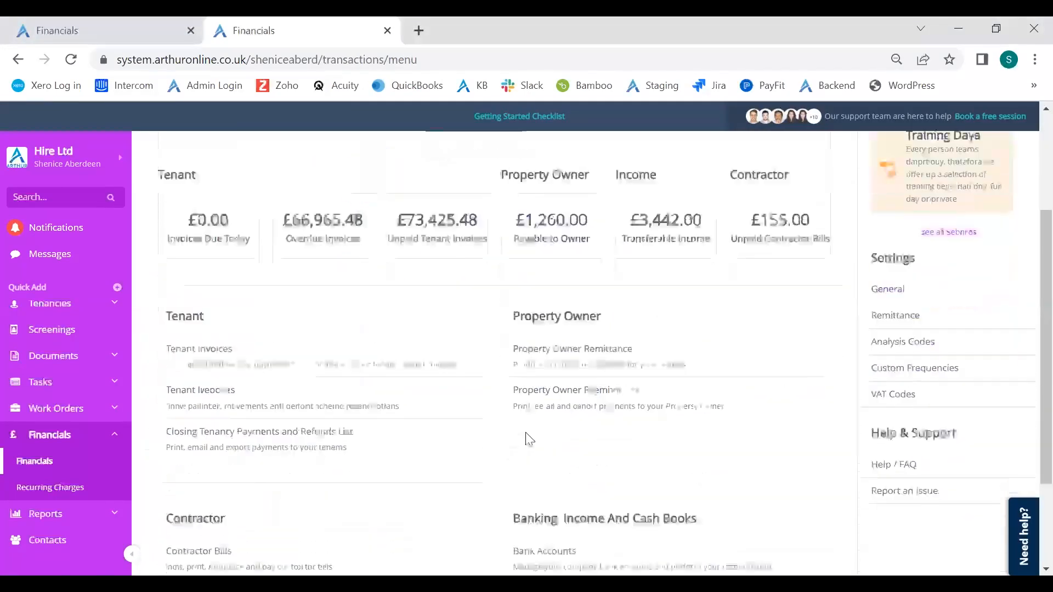
left_click(556, 391)
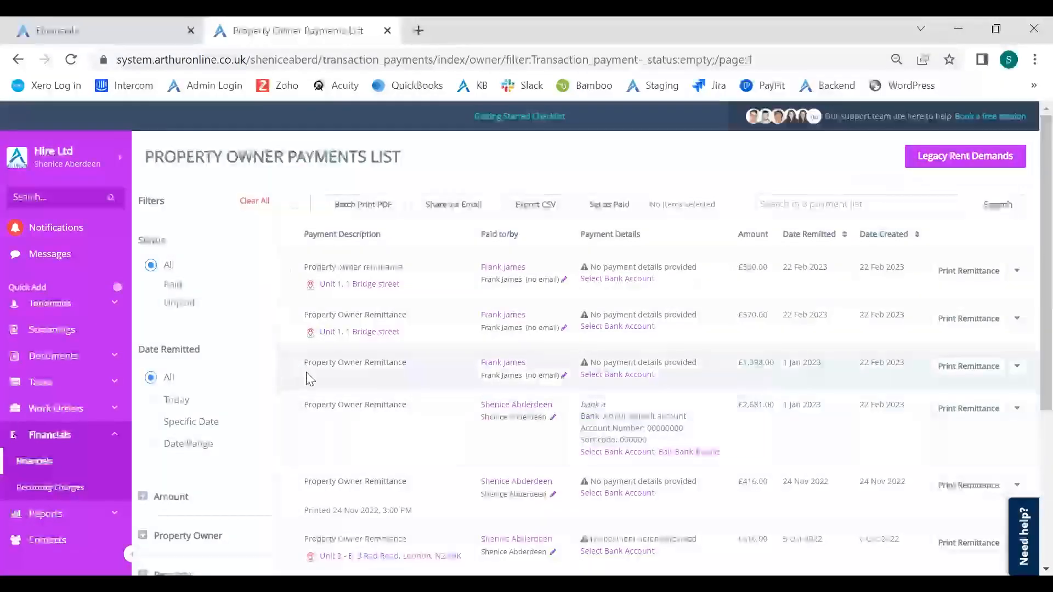
left_click(151, 303)
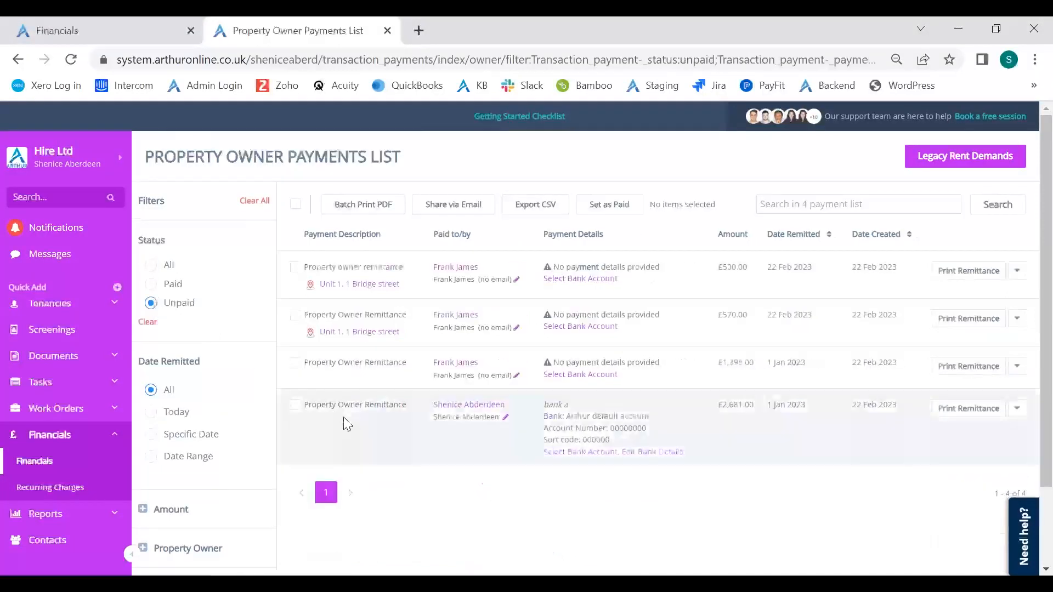
- Set the third and fourth unpaid owner payments as paid
left_click(295, 362)
left_click(295, 404)
left_click(586, 211)
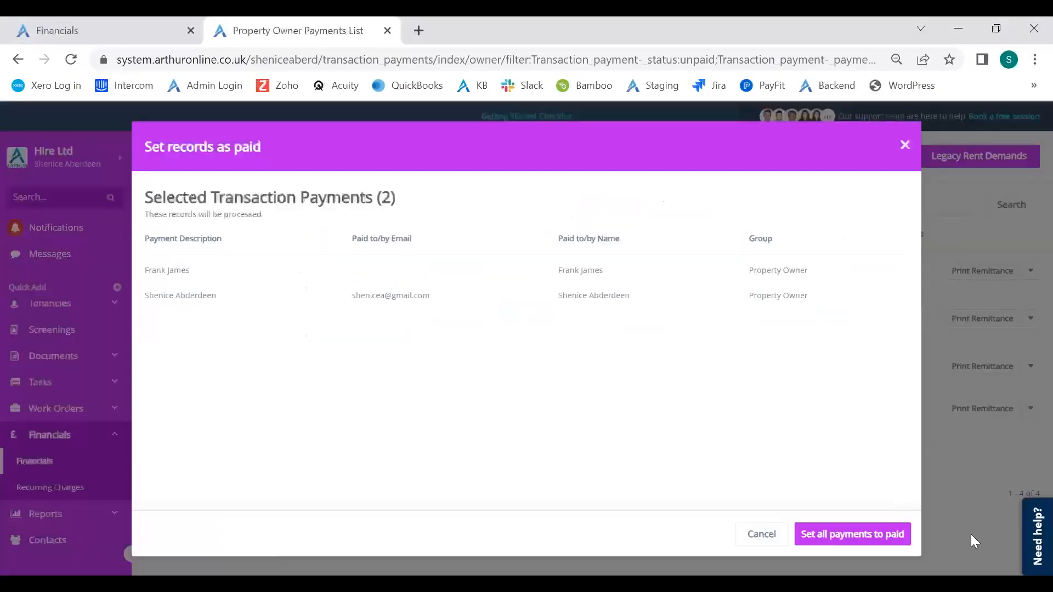
left_click(834, 534)
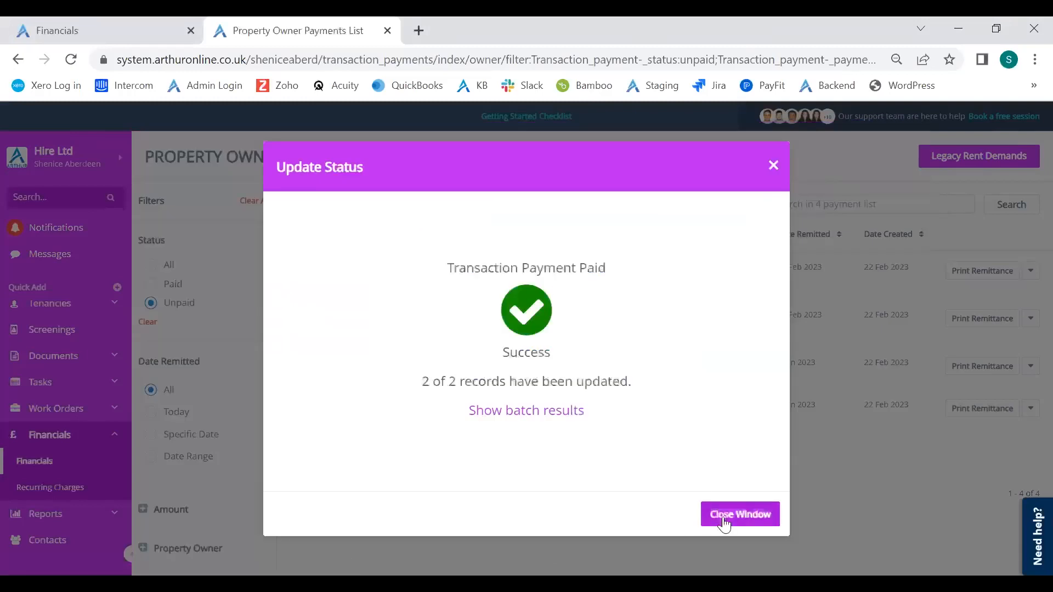
left_click(722, 515)
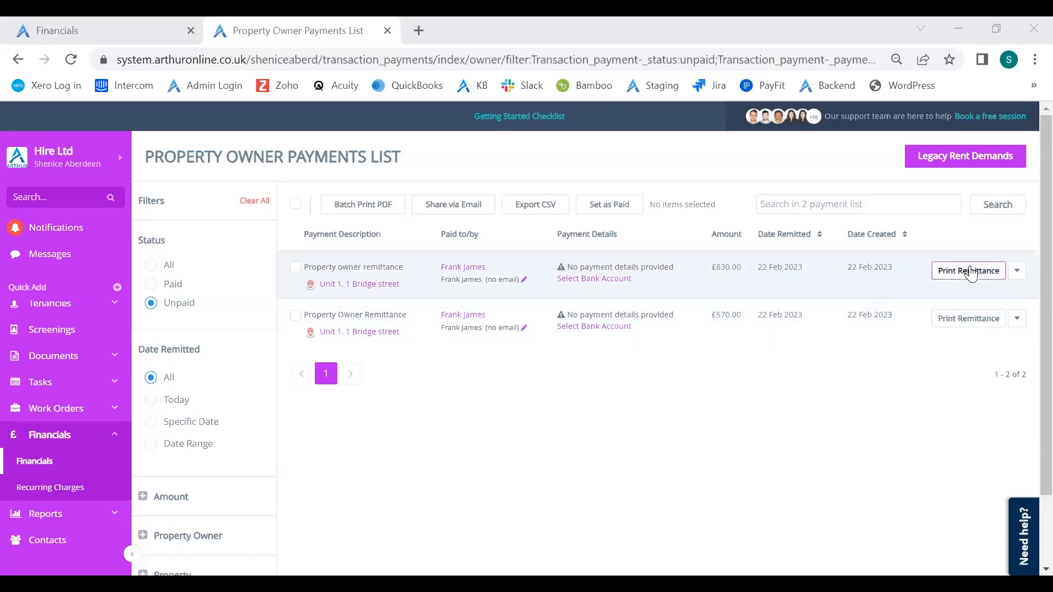
- Generate the Property Owner Remittance Statement report for the £630.00 payment
left_click(970, 271)
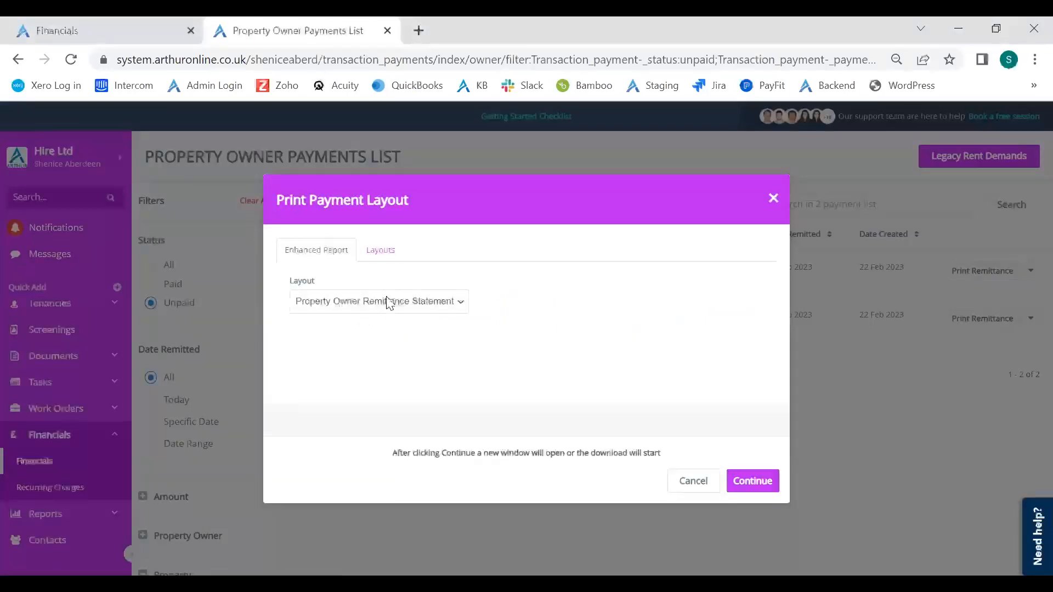
left_click(692, 481)
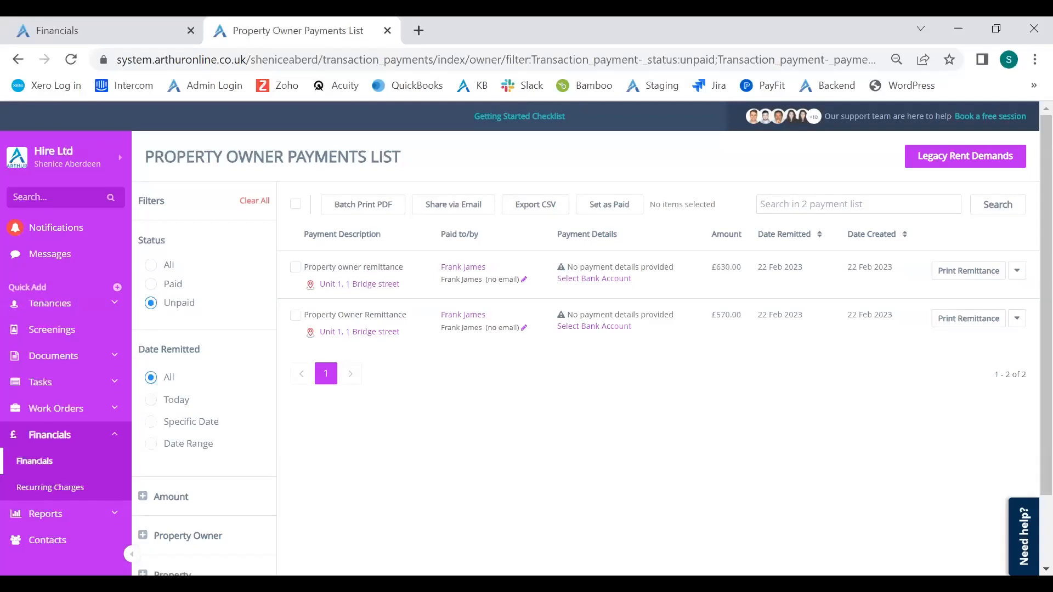
left_click(969, 272)
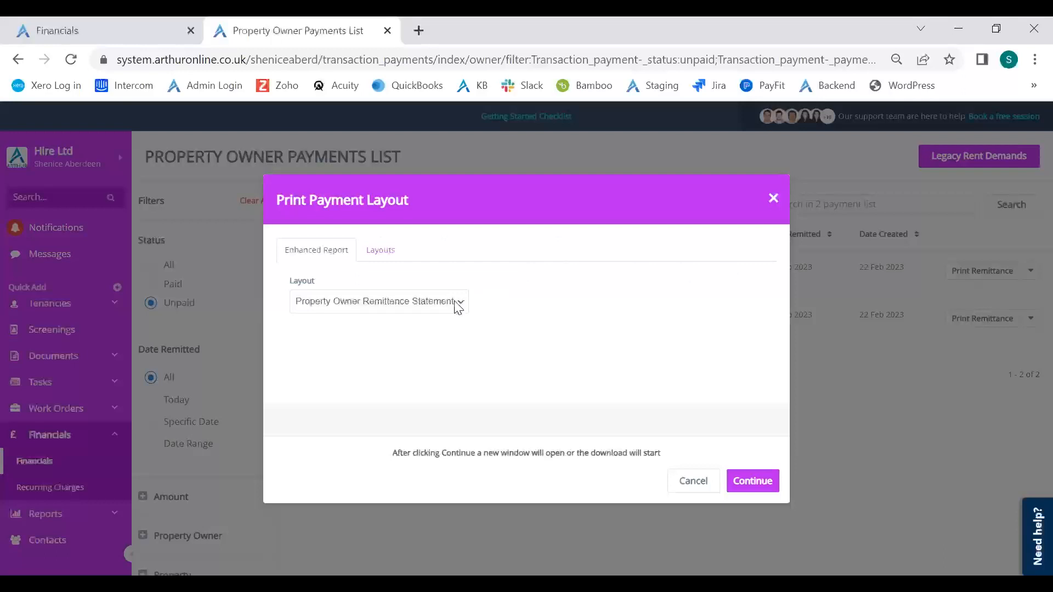
left_click(458, 307)
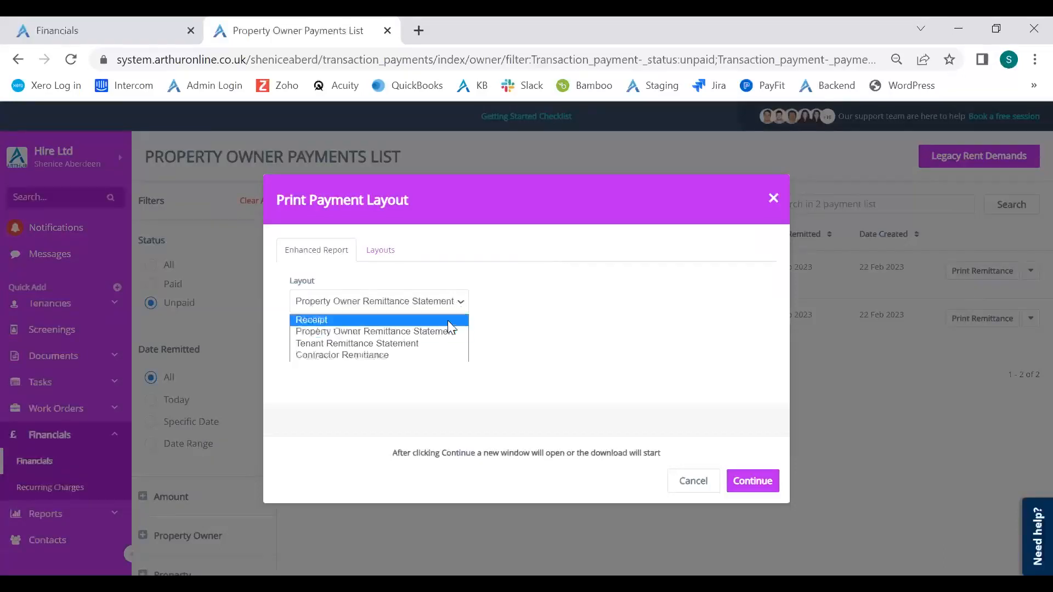
left_click(699, 419)
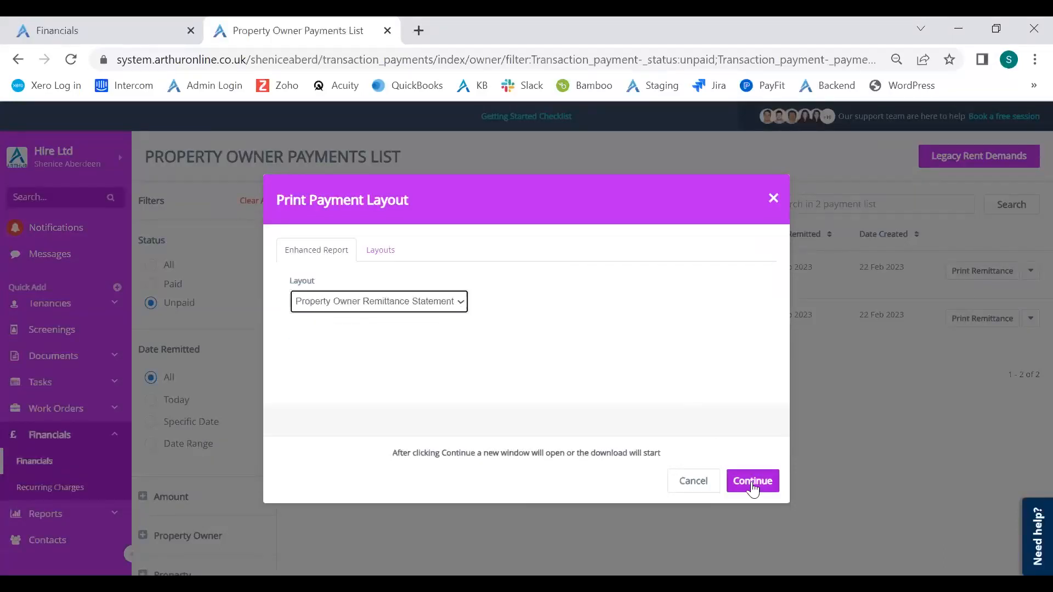
left_click(751, 481)
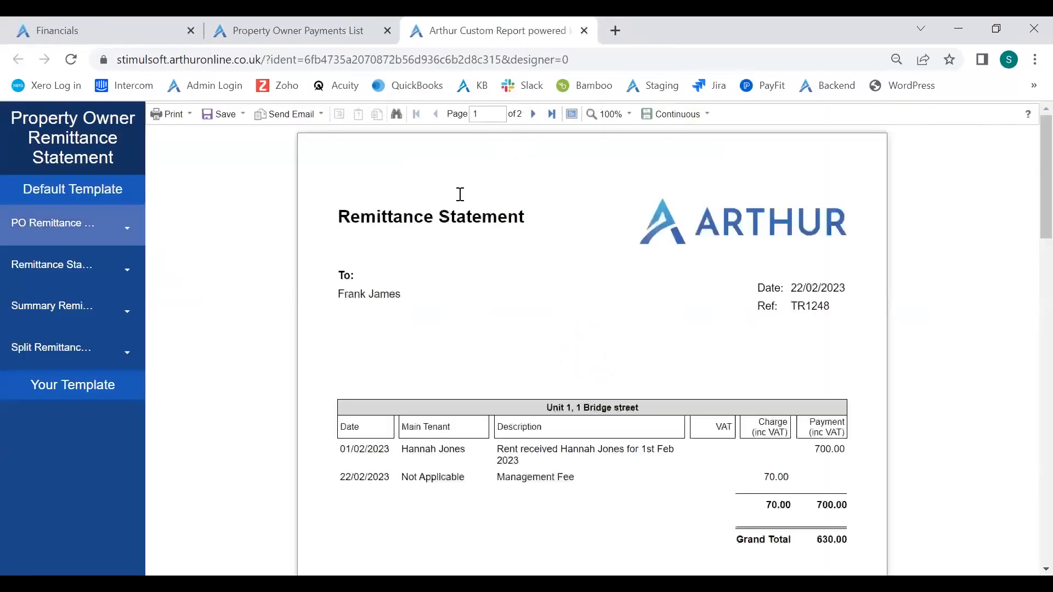
scroll(433, 222, "down", 2)
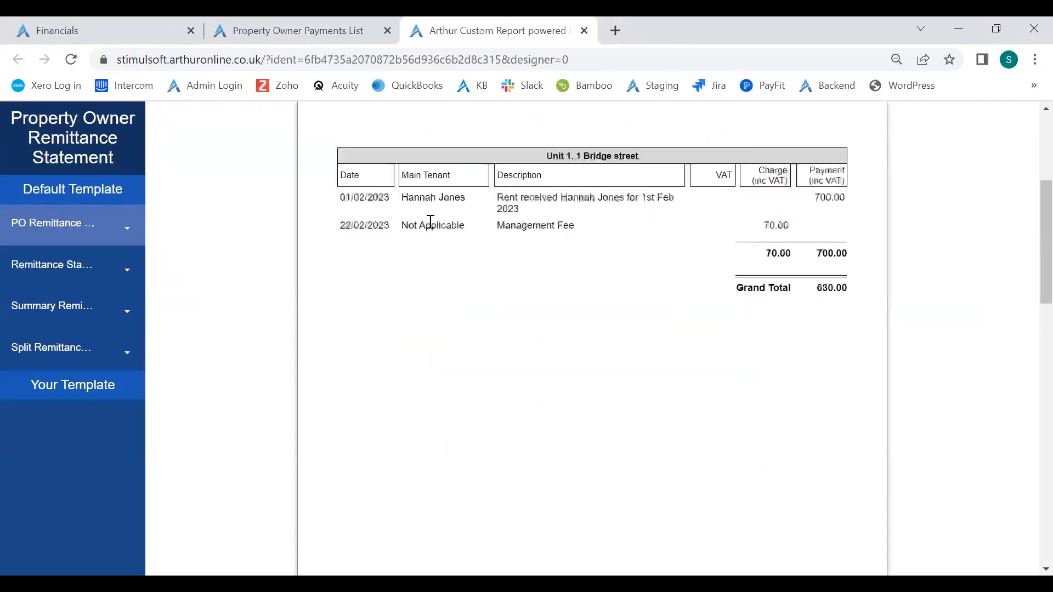
scroll(431, 223, "up", 2)
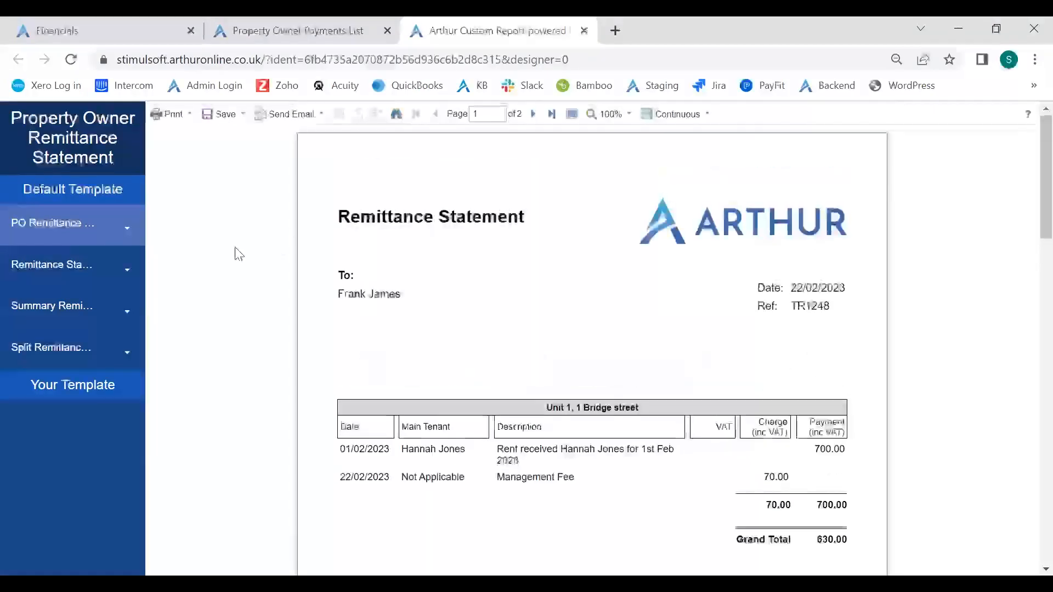
left_click(83, 315)
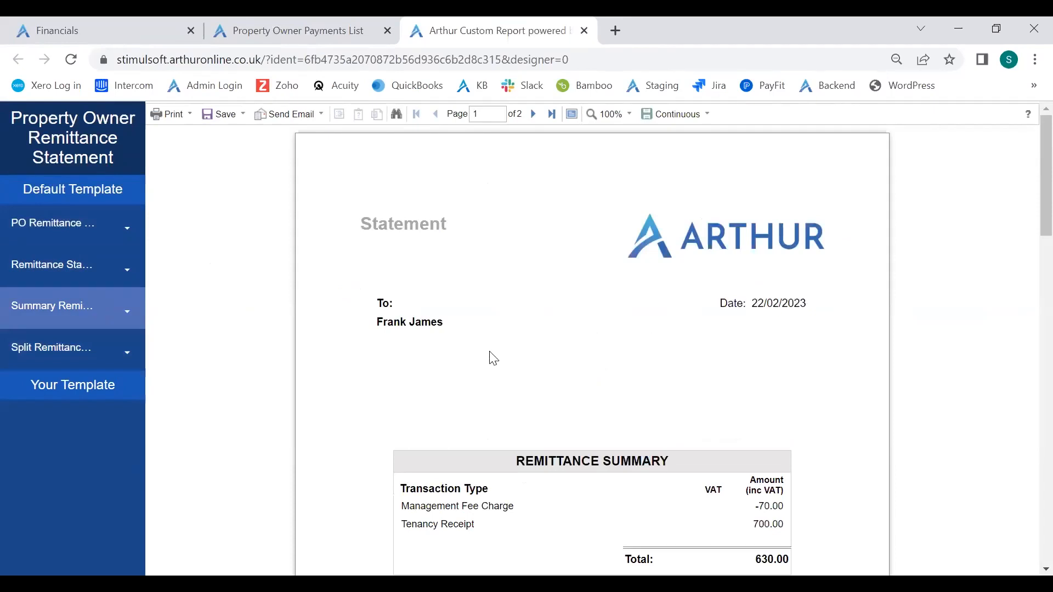
scroll(503, 357, "down", 4)
scroll(503, 355, "up", 3)
scroll(578, 298, "up", 2)
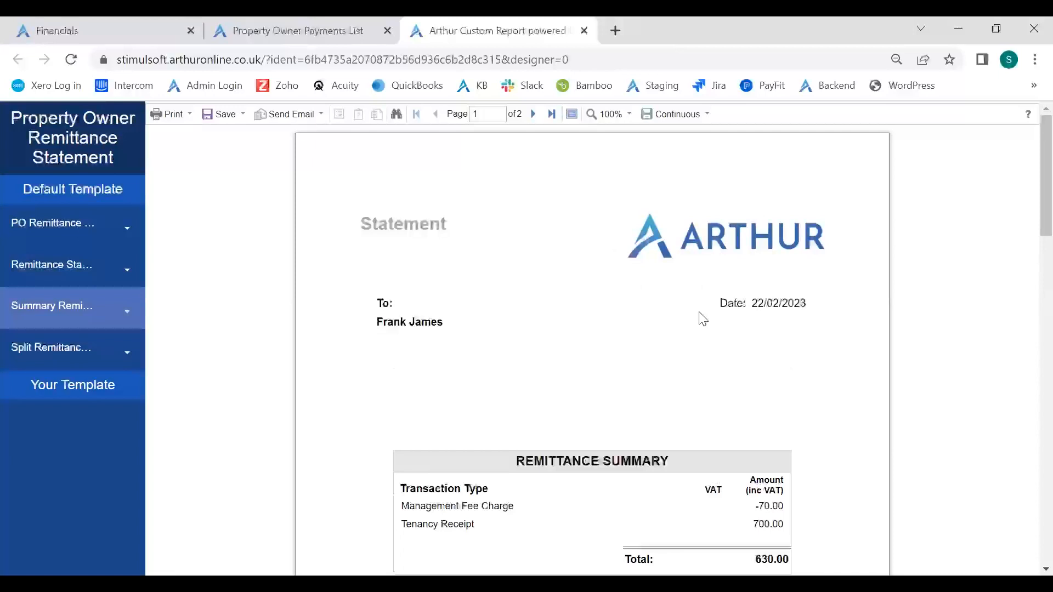
scroll(653, 313, "down", 3)
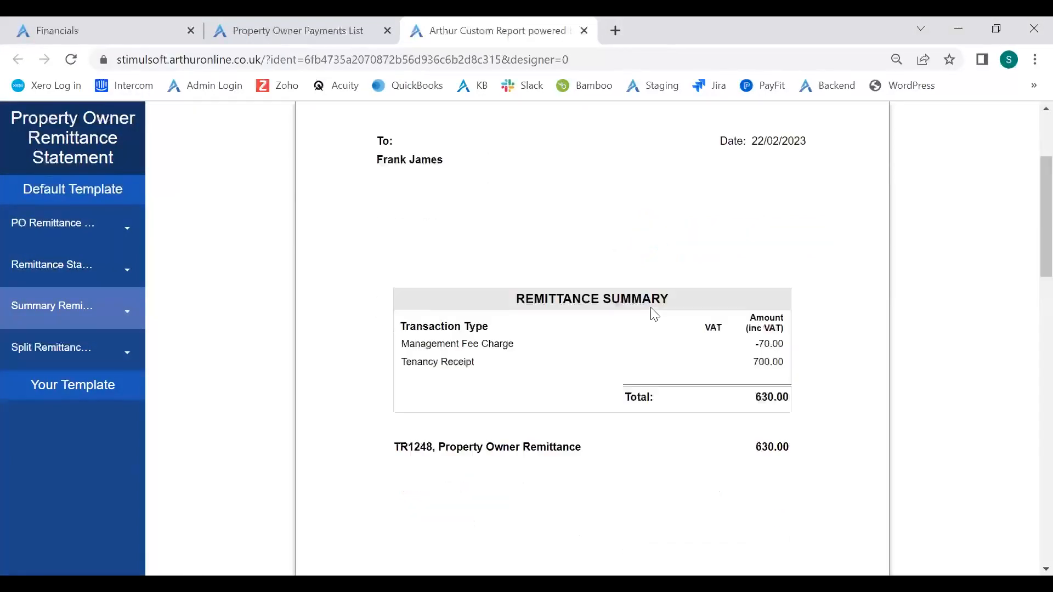
scroll(411, 225, "up", 1)
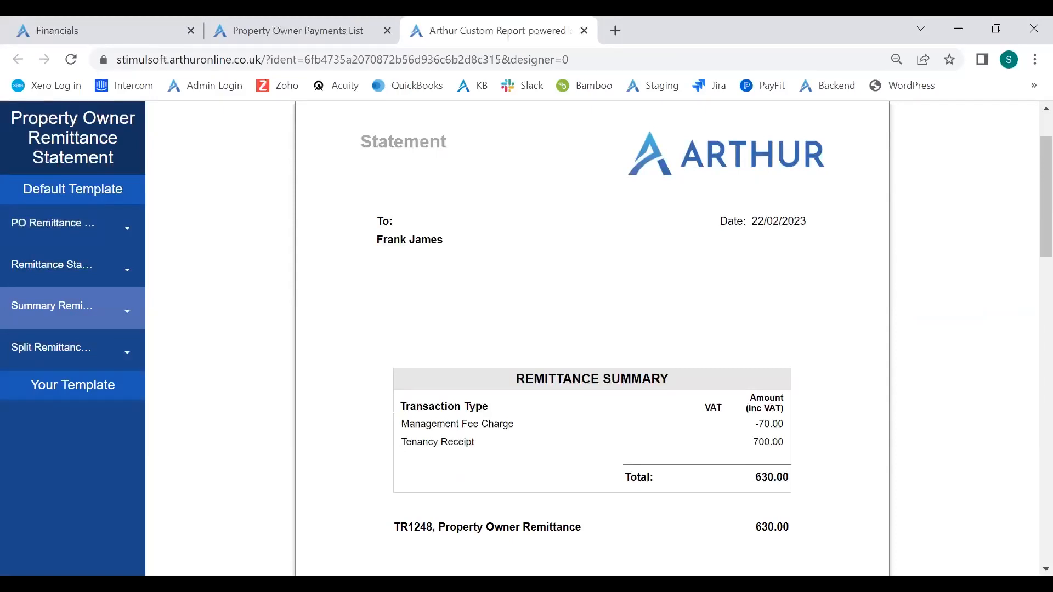
scroll(551, 370, "down", 3)
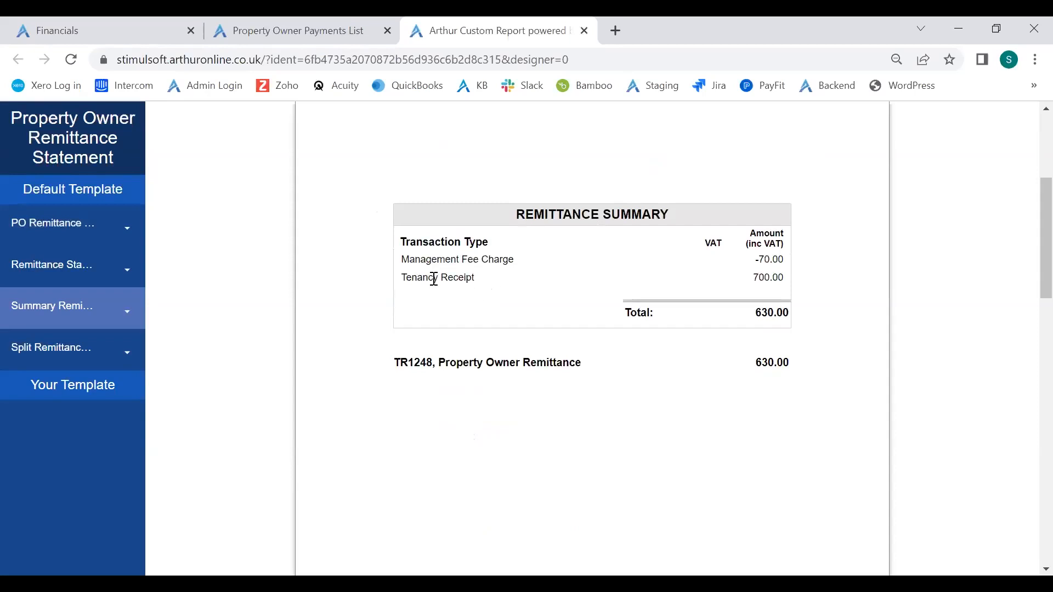
scroll(762, 304, "down", 2)
double_click(772, 280)
scroll(539, 377, "down", 10)
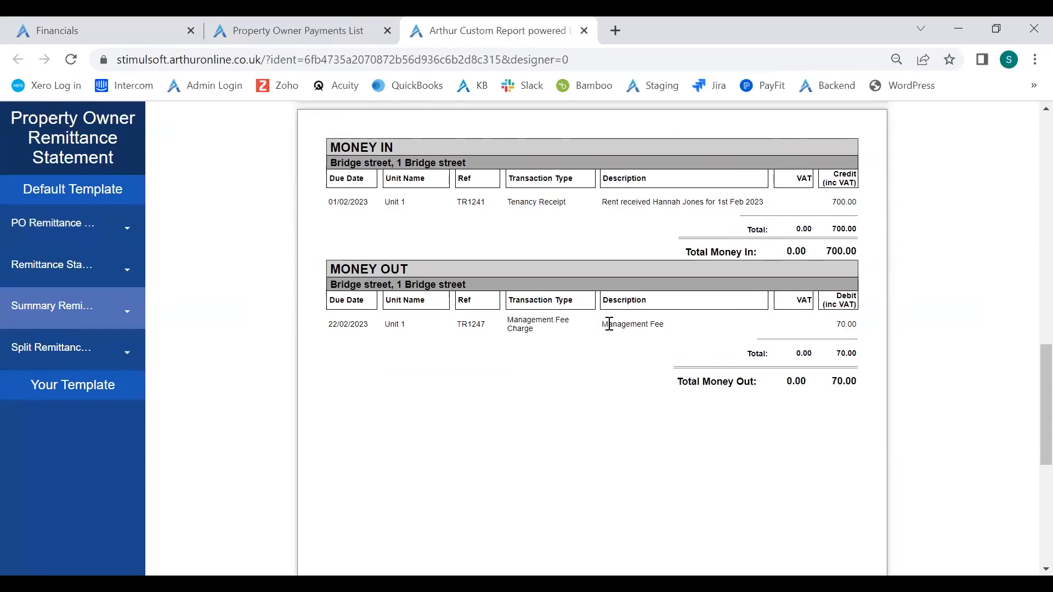
scroll(608, 324, "up", 15)
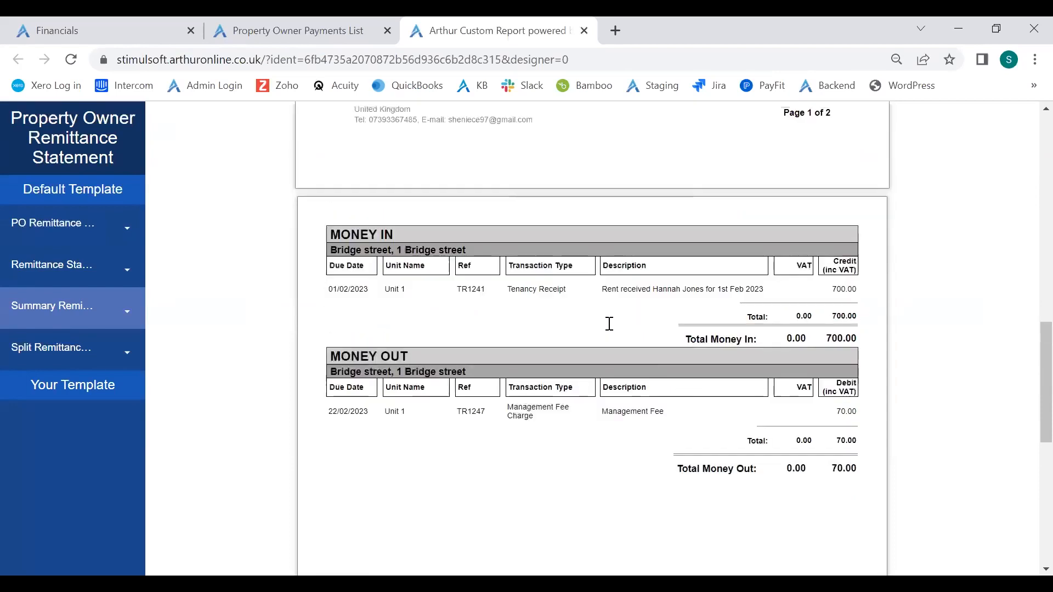
scroll(608, 323, "up", 2)
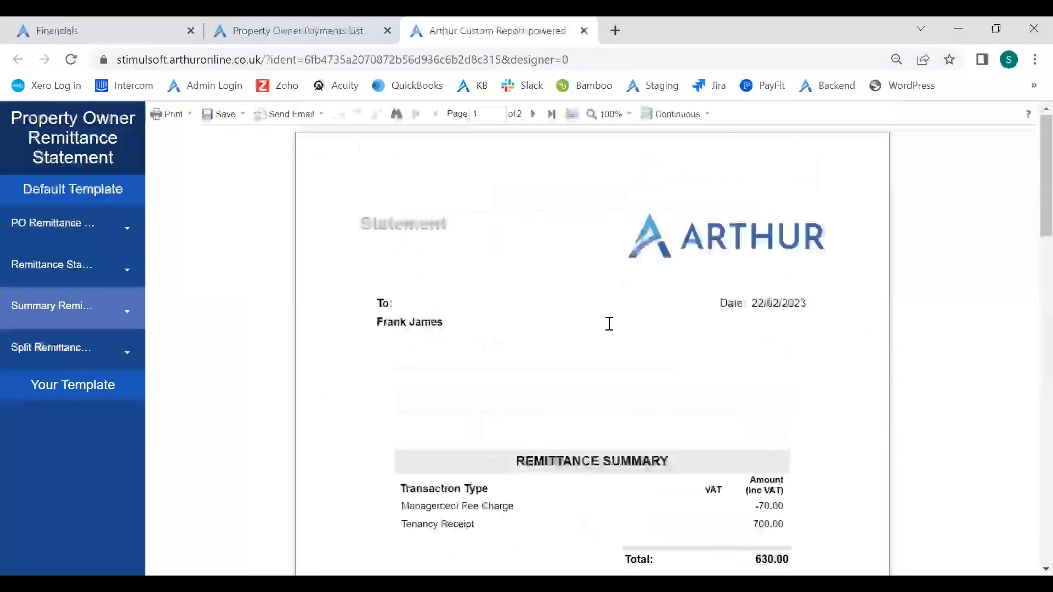
scroll(609, 323, "down", 2)
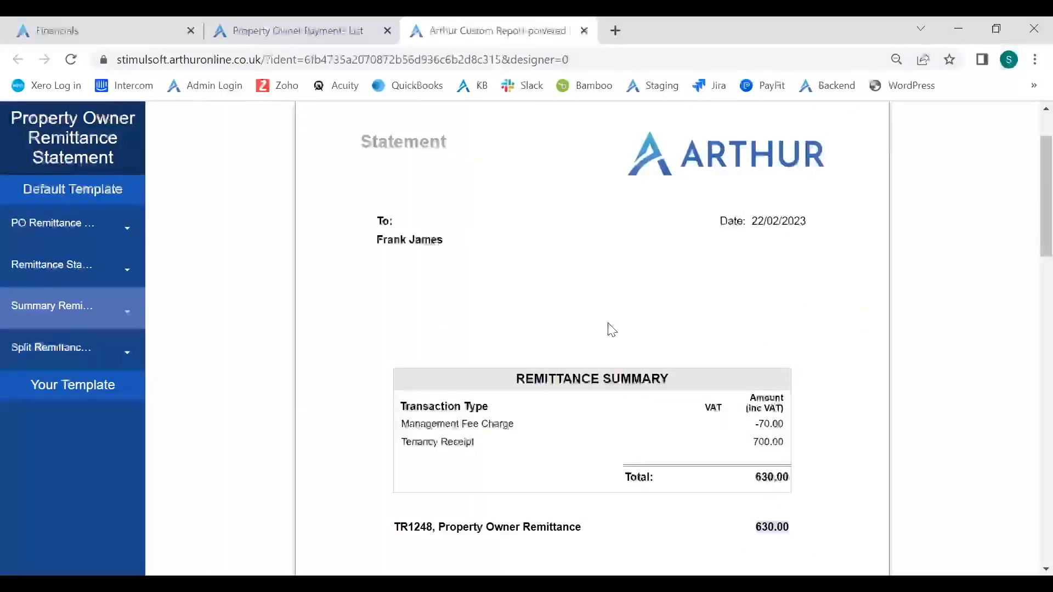
left_click(82, 266)
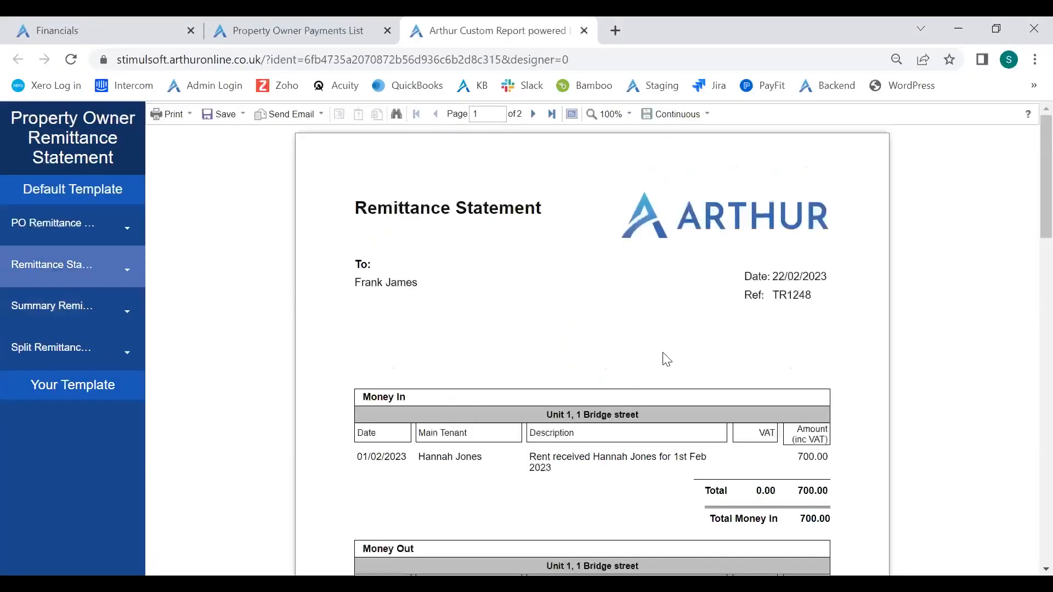
scroll(628, 296, "down", 5)
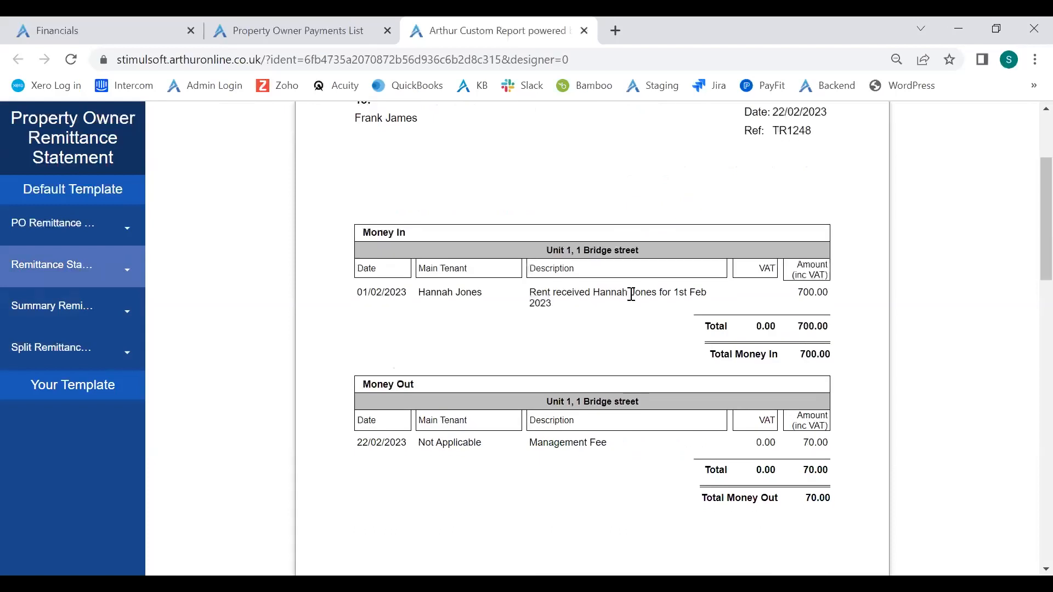
scroll(634, 291, "down", 2)
scroll(634, 289, "up", 5)
scroll(635, 289, "down", 10)
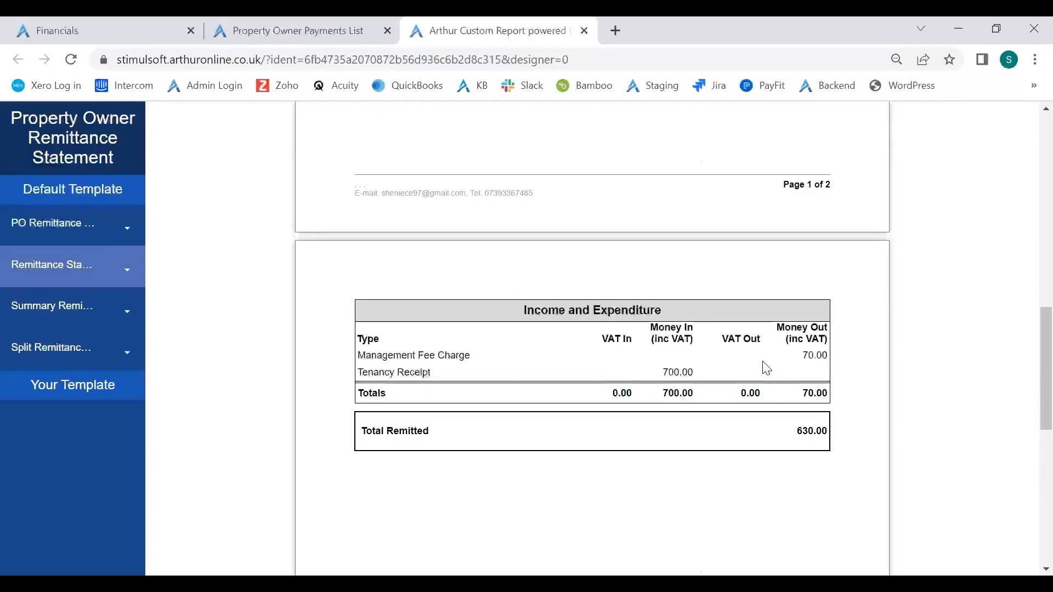
scroll(757, 362, "up", 7)
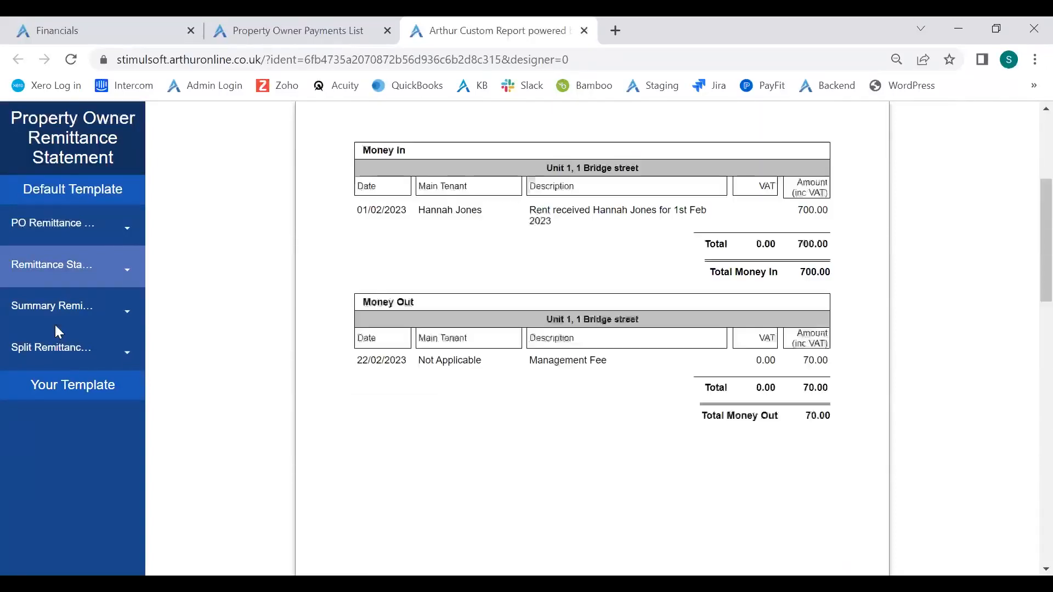
left_click(59, 228)
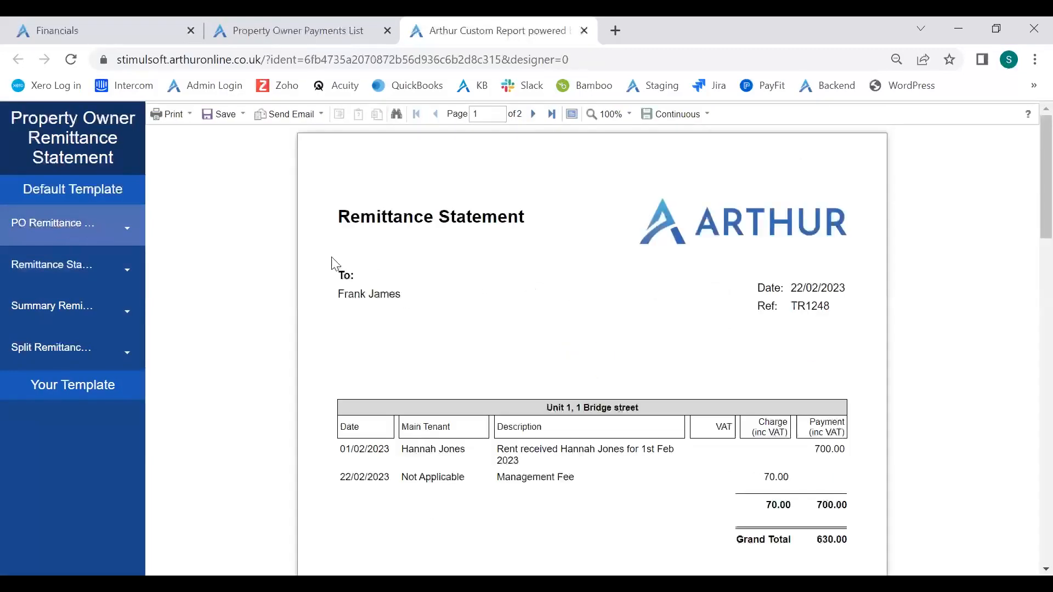
scroll(557, 303, "down", 2)
scroll(564, 287, "up", 1)
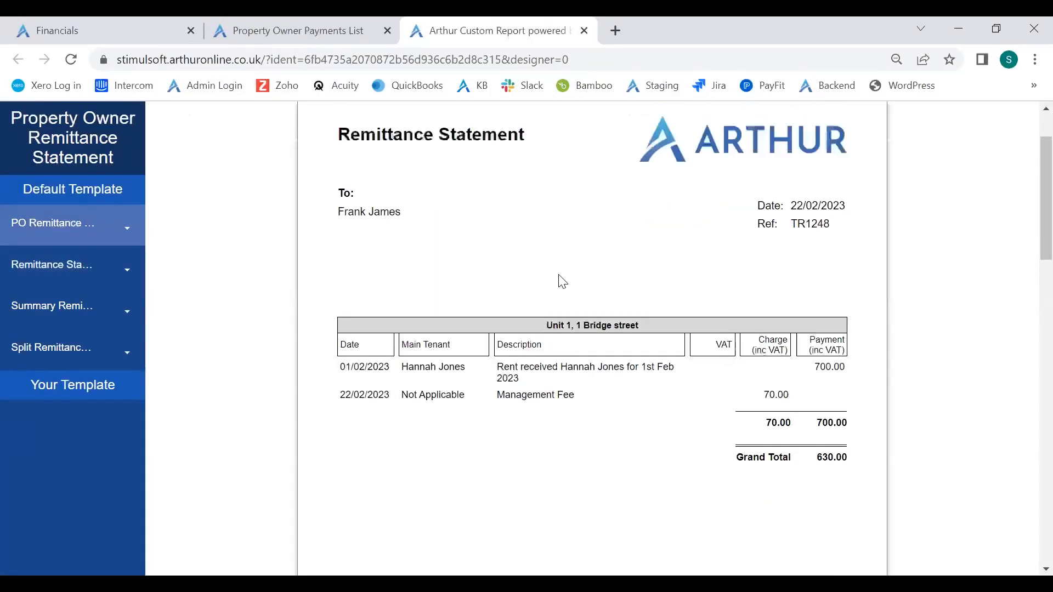
scroll(512, 336, "up", 2)
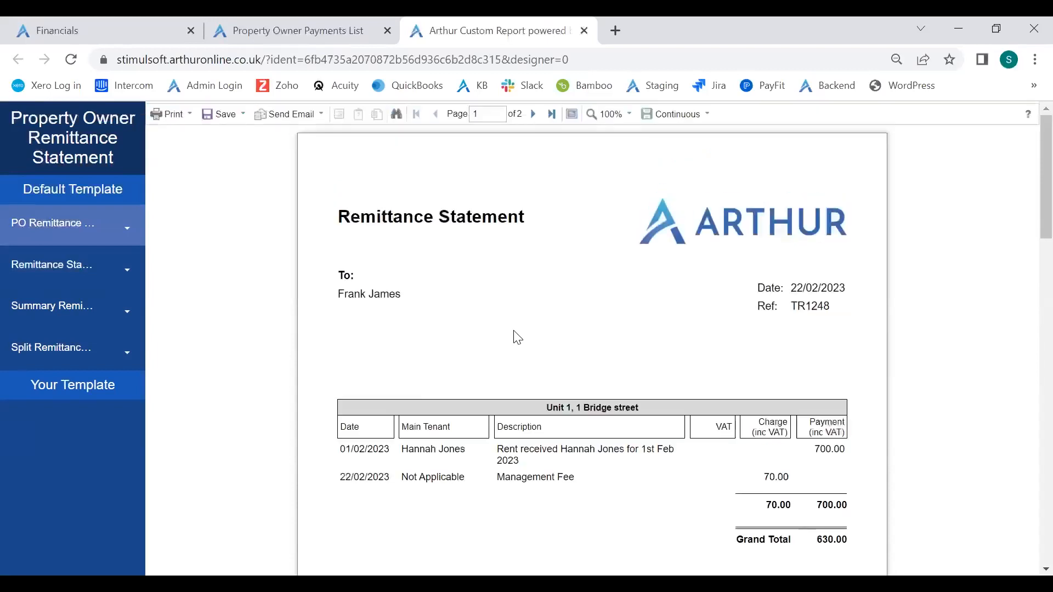
scroll(456, 313, "down", 3)
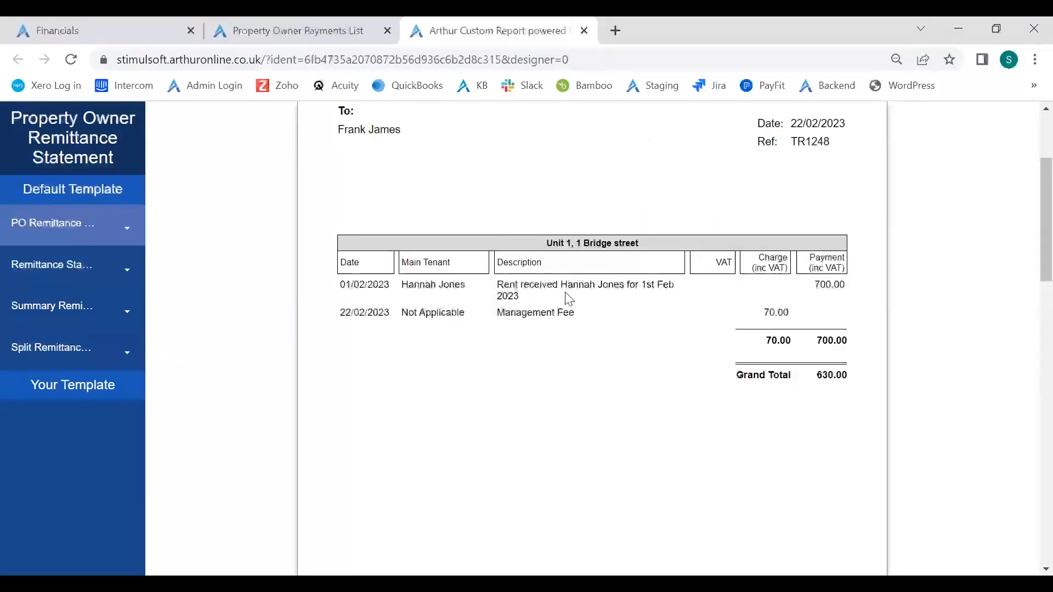
scroll(682, 357, "down", 5)
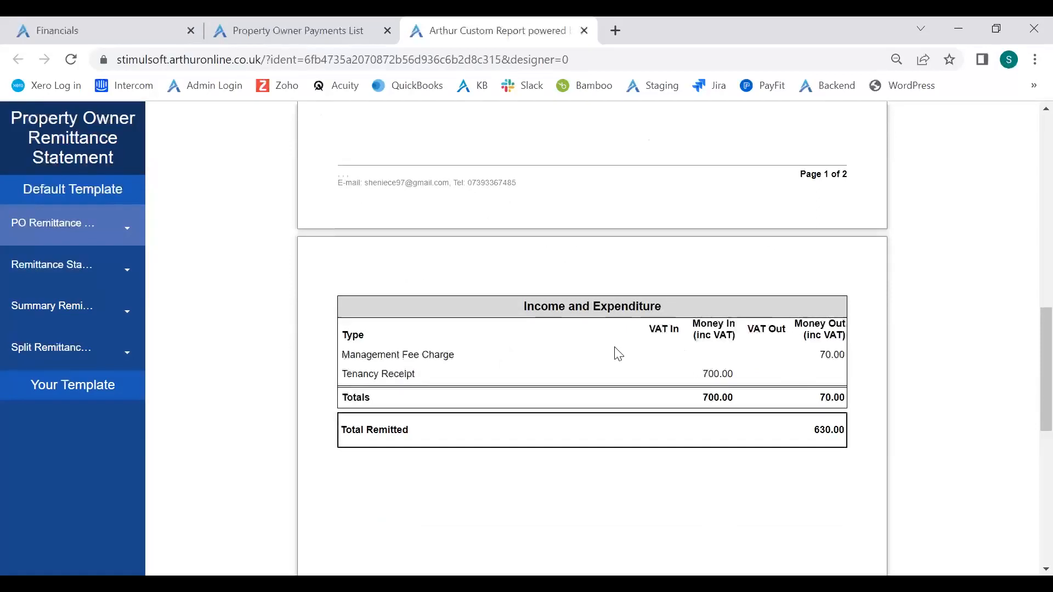
scroll(615, 349, "up", 10)
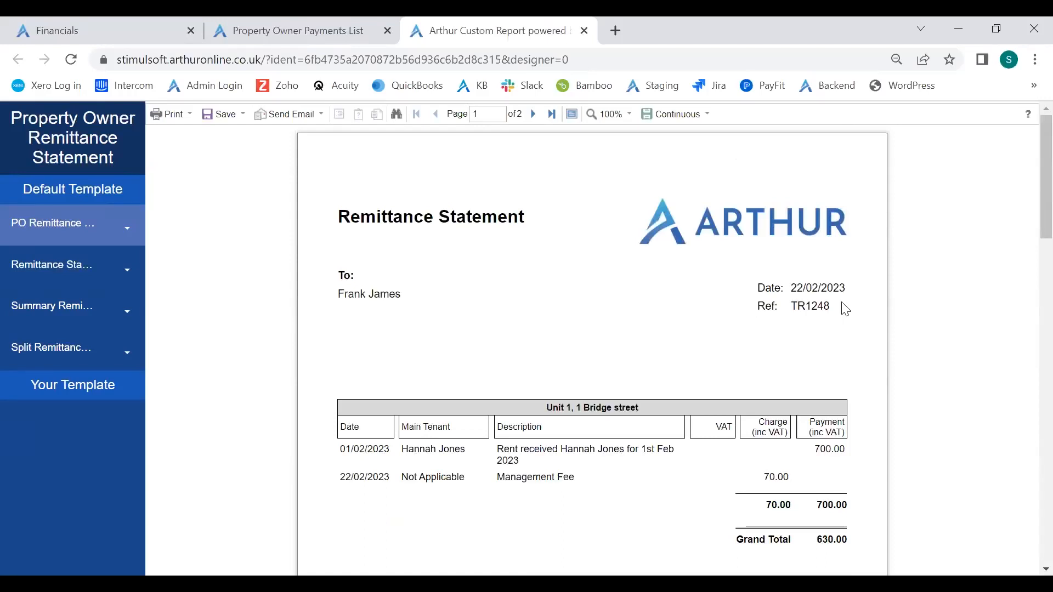
- Switch the report to the Summary Remittance Statement and list the Send Email file formats
left_click(67, 311)
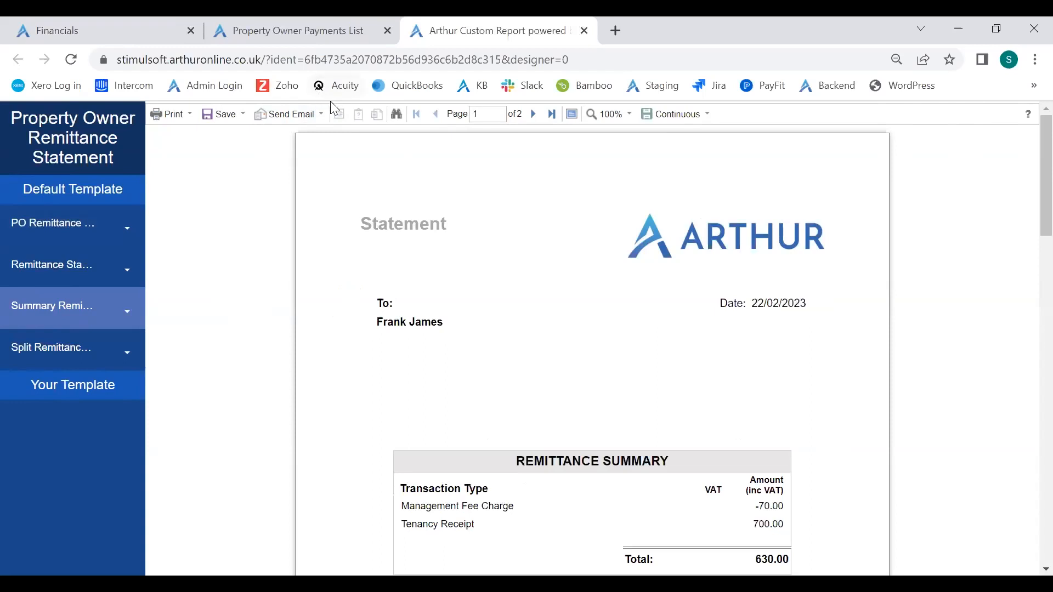
left_click(282, 114)
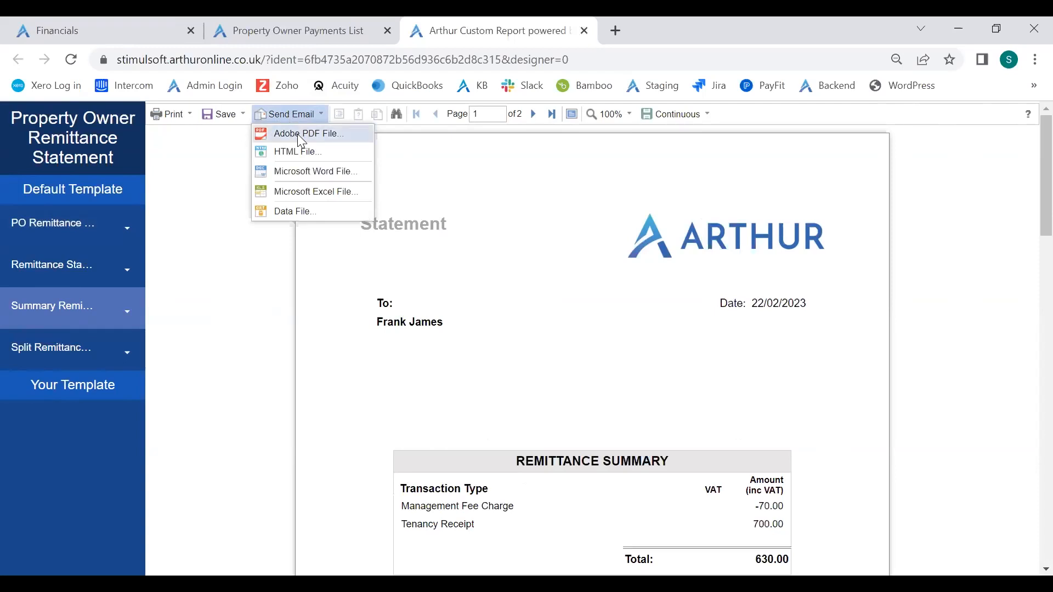
left_click(302, 137)
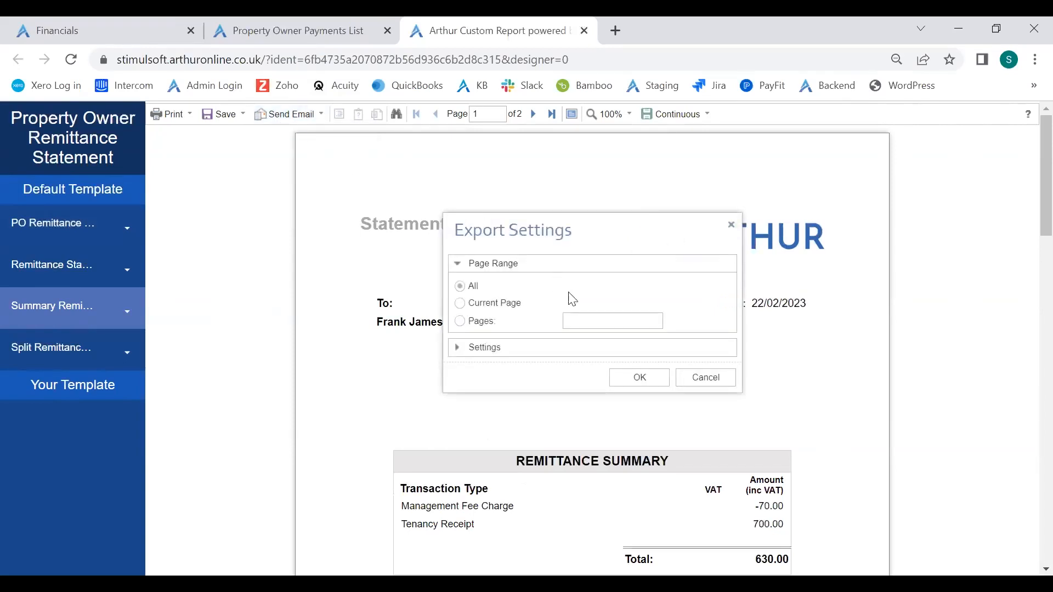
left_click(645, 380)
left_click(568, 263)
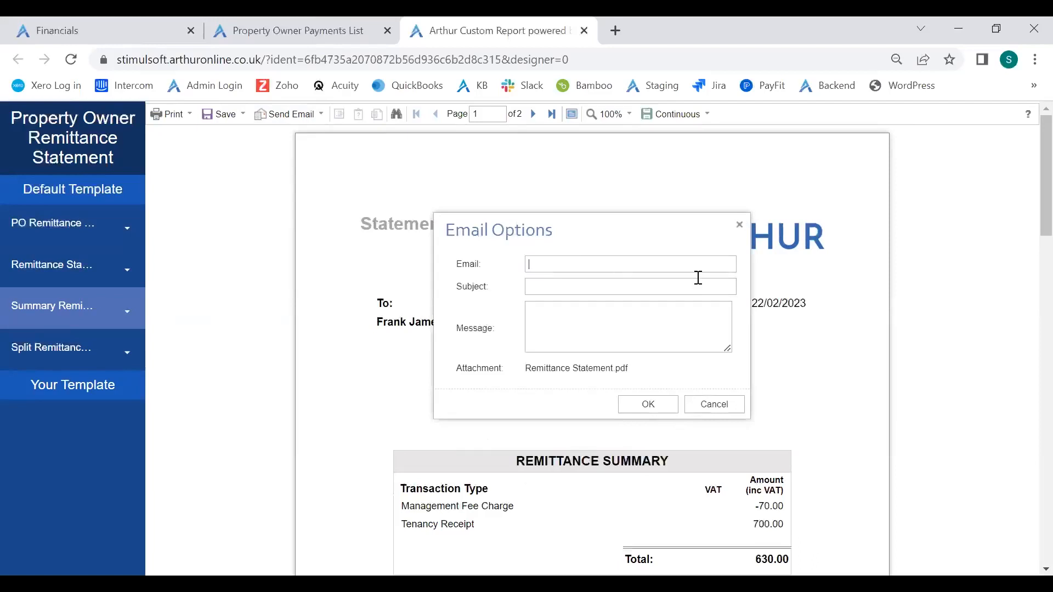
left_click(531, 325)
left_click(716, 411)
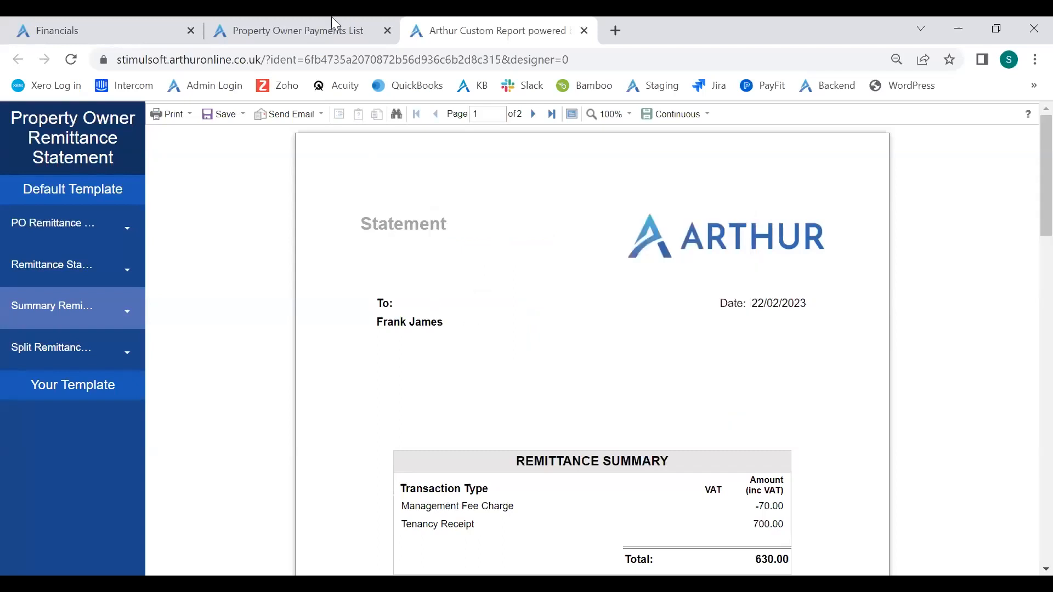
- Close the custom report and select the unpaid £630.00 and £570.00 owner remittances
left_click(585, 31)
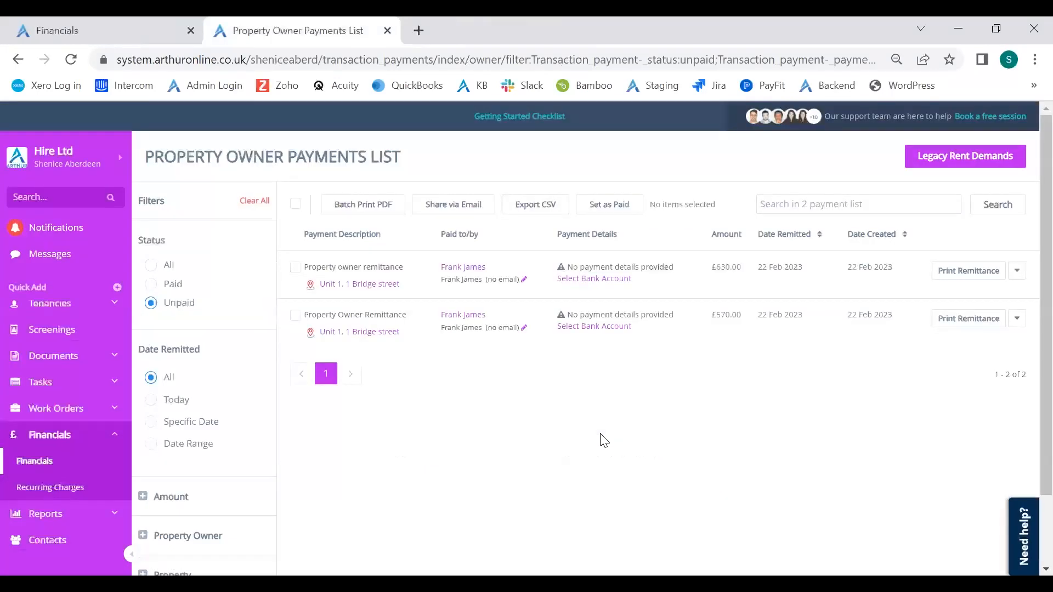
left_click(297, 204)
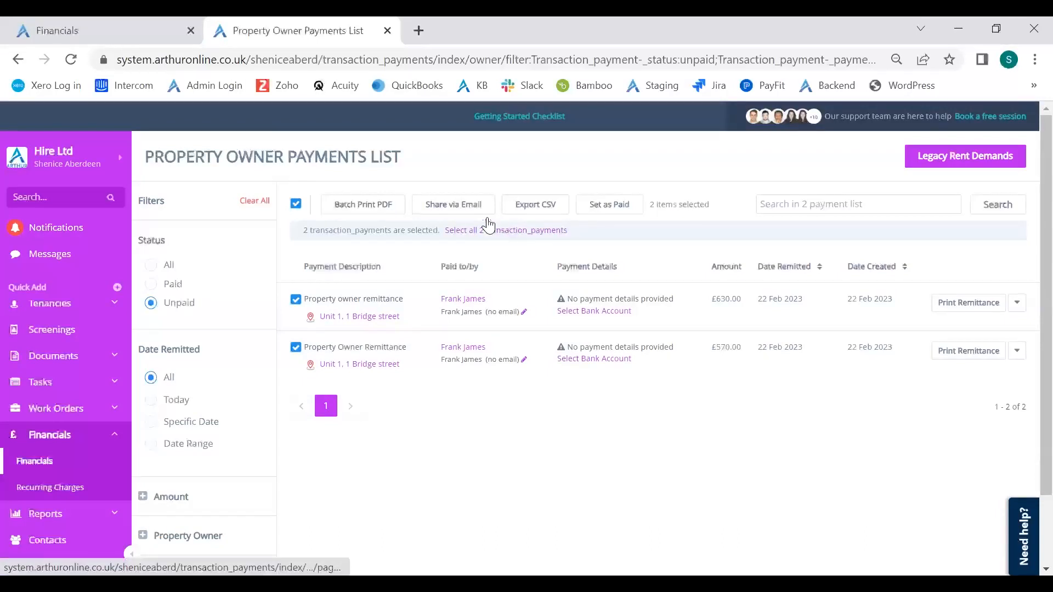
- Batch-print both selected remittances with the Summary Remittance Statement template and dismiss the success message
left_click(378, 212)
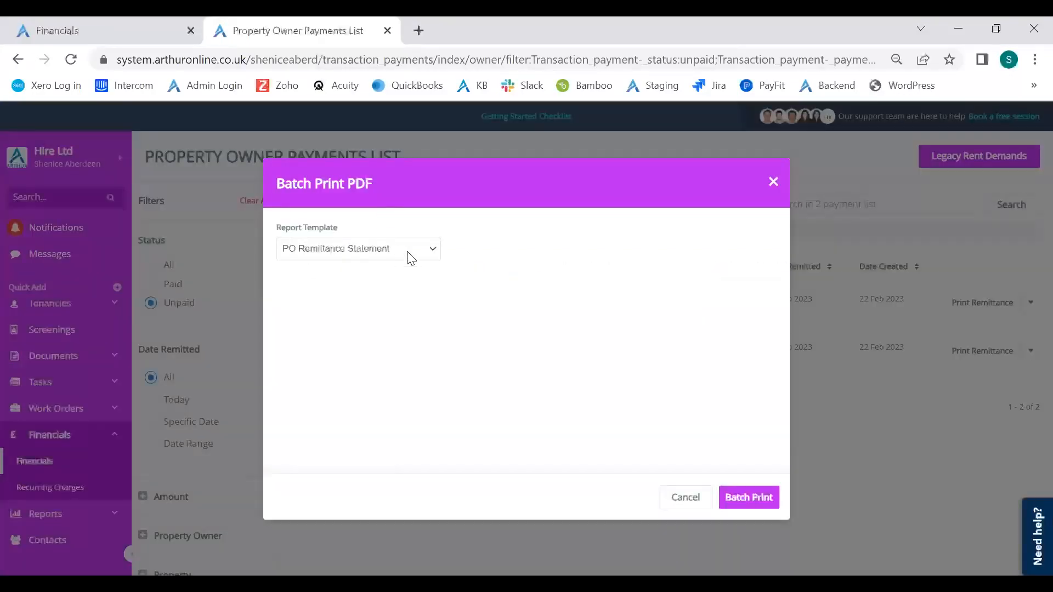
left_click(410, 257)
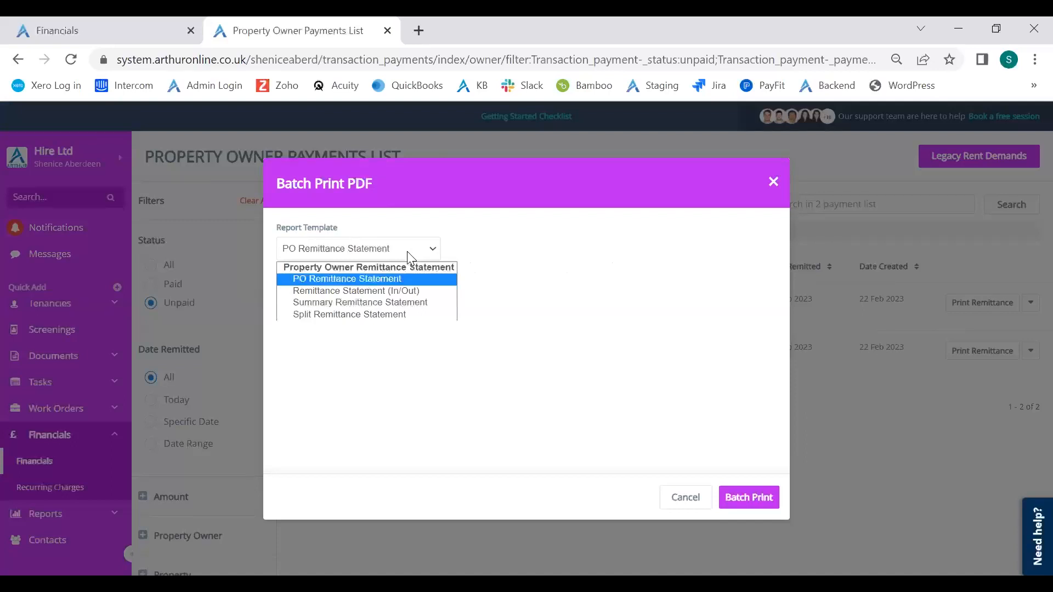
left_click(399, 305)
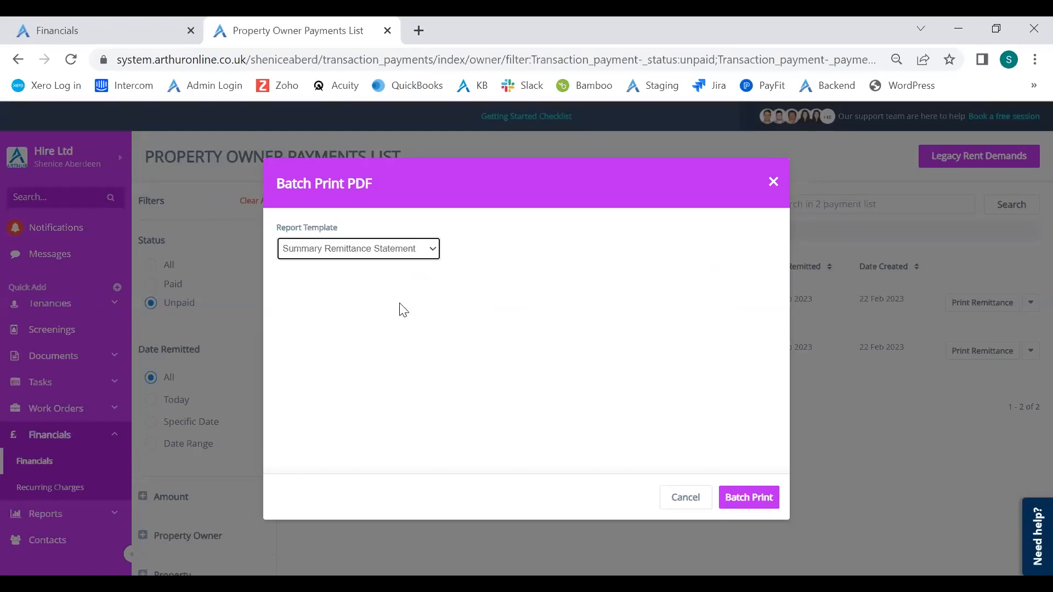
left_click(760, 487)
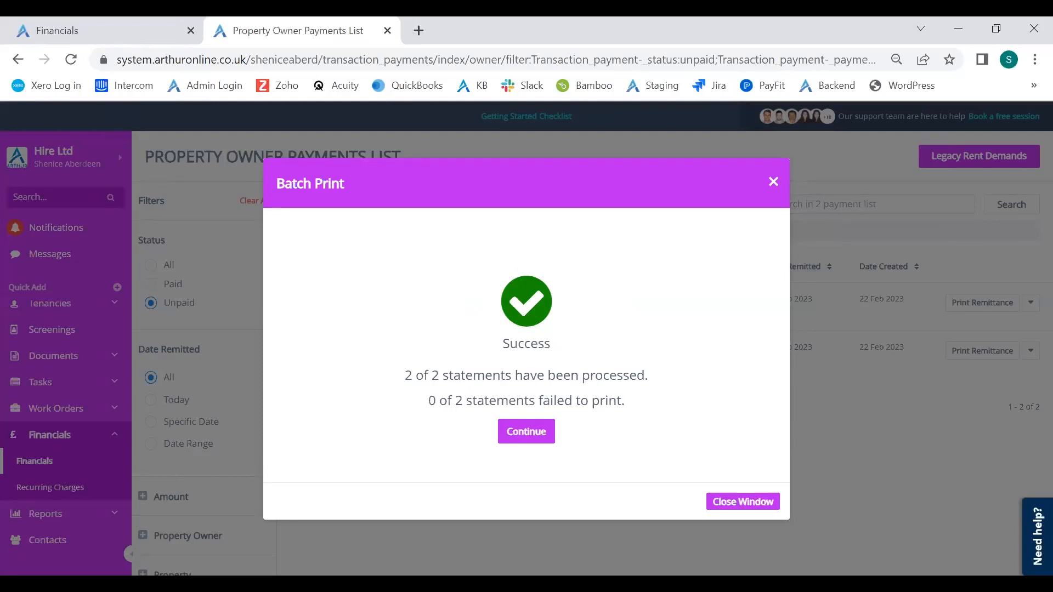
left_click(529, 431)
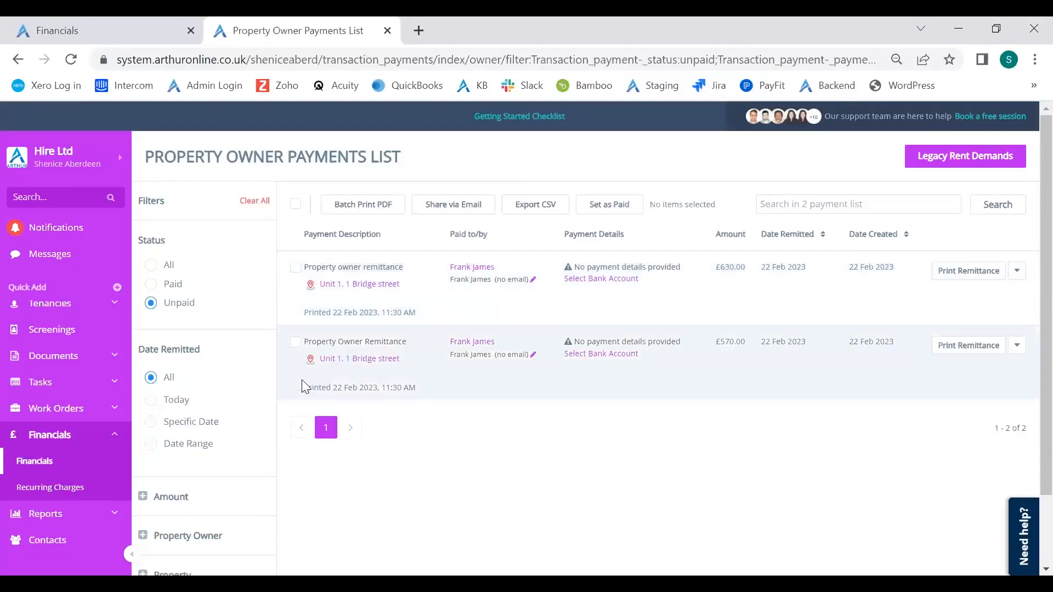
- Select both unpaid payments, open Share via Email for them, then go to Financials
left_click(296, 207)
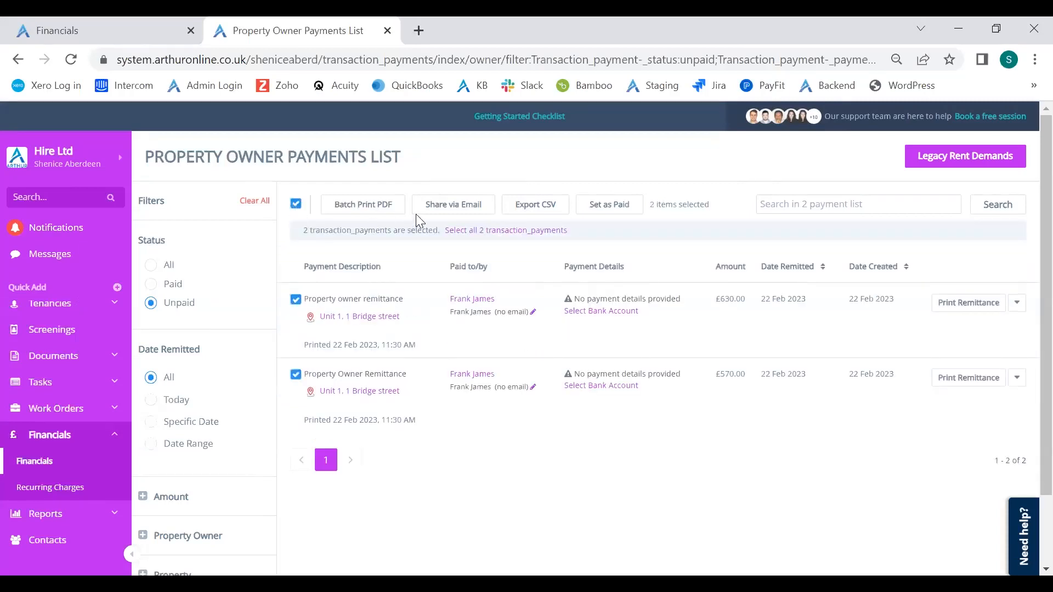
left_click(454, 208)
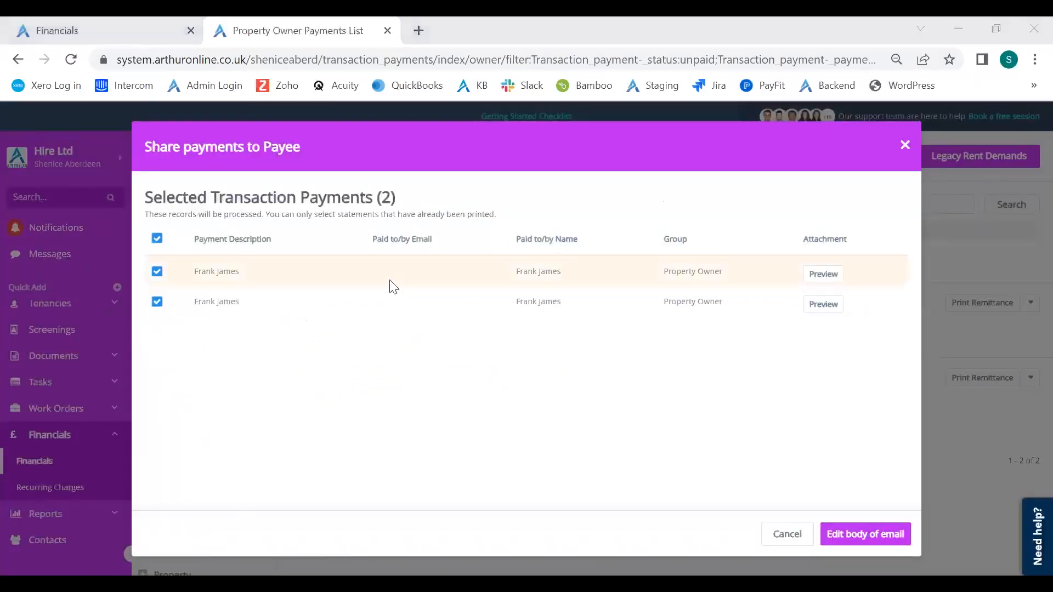
left_click(777, 533)
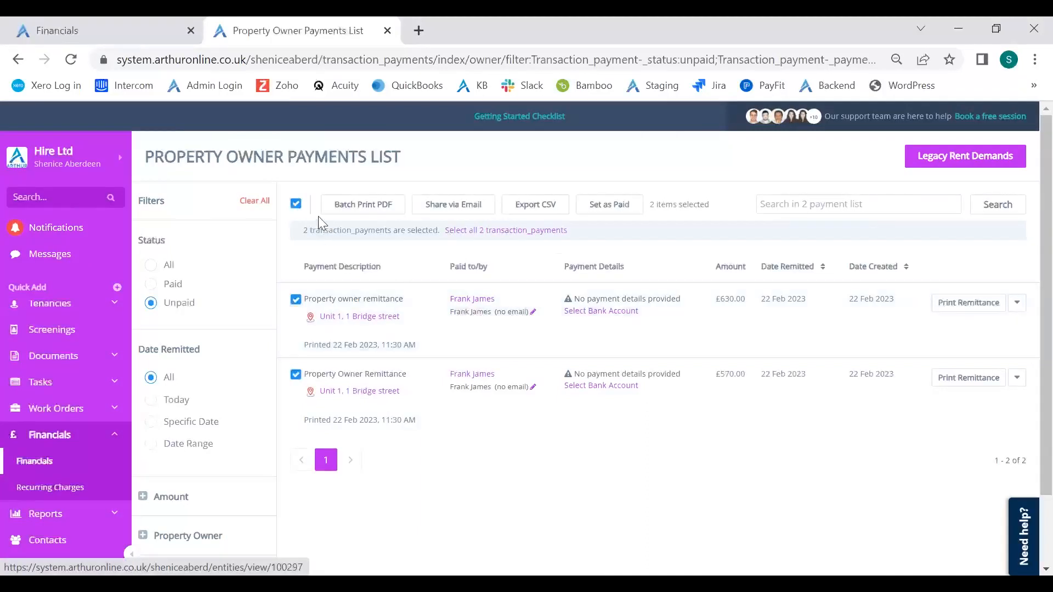
left_click(455, 206)
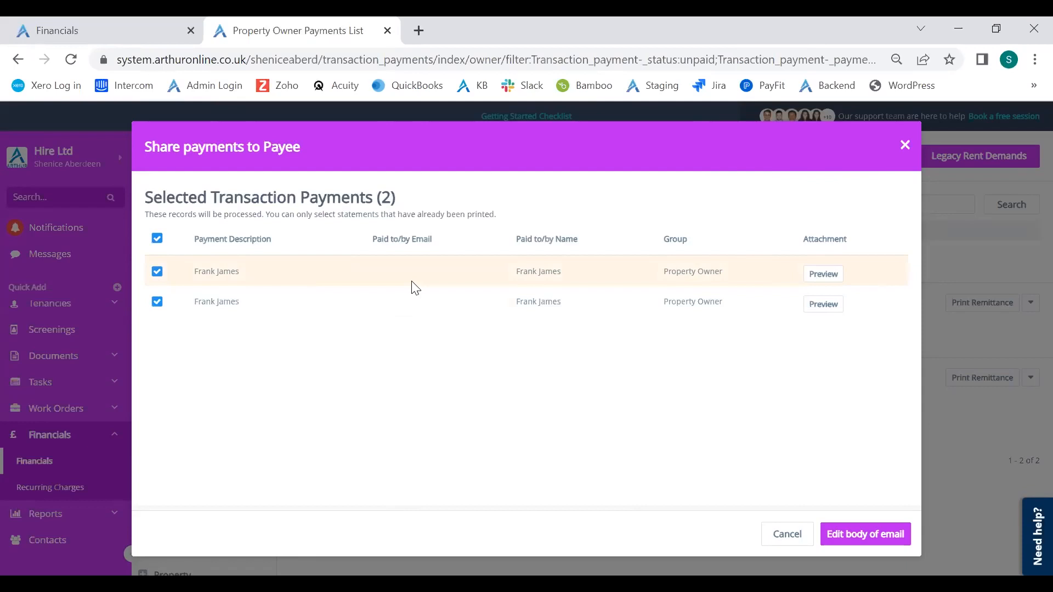
left_click(88, 28)
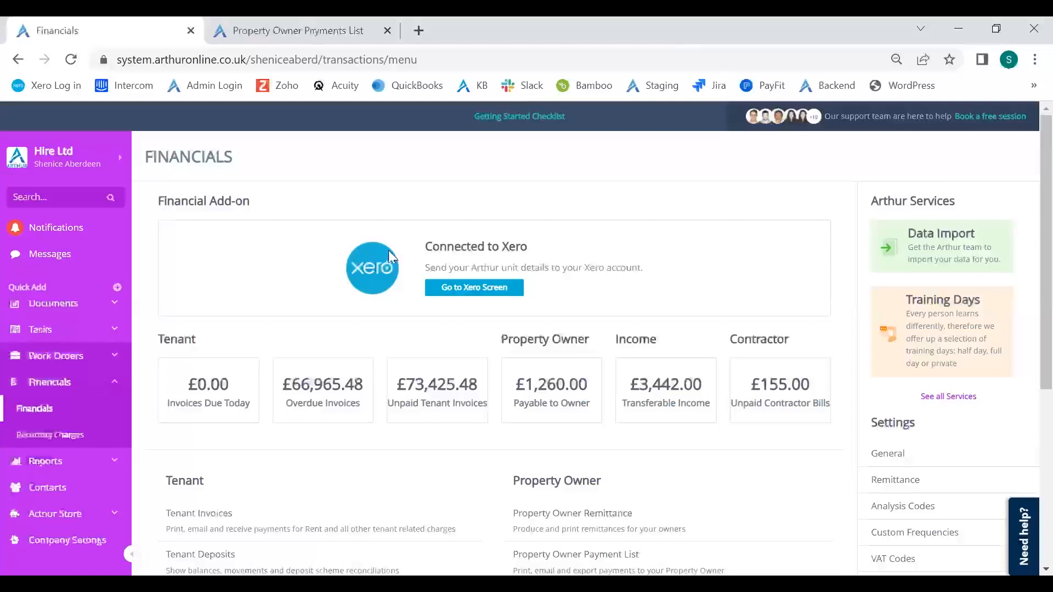
- Check the property owner's company details for a primary email, finding none, then return
left_click(304, 23)
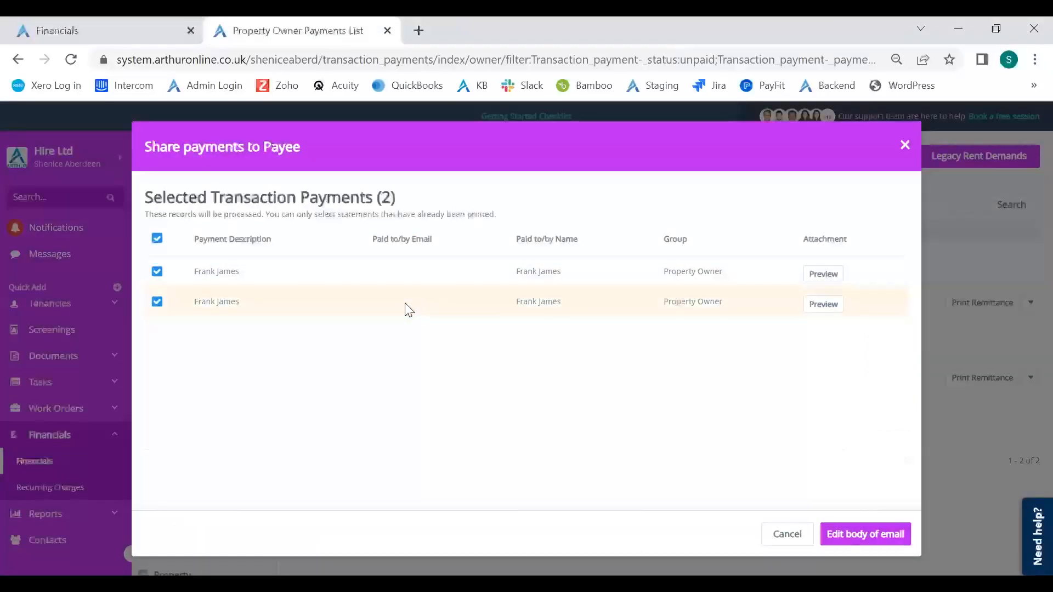
left_click(145, 23)
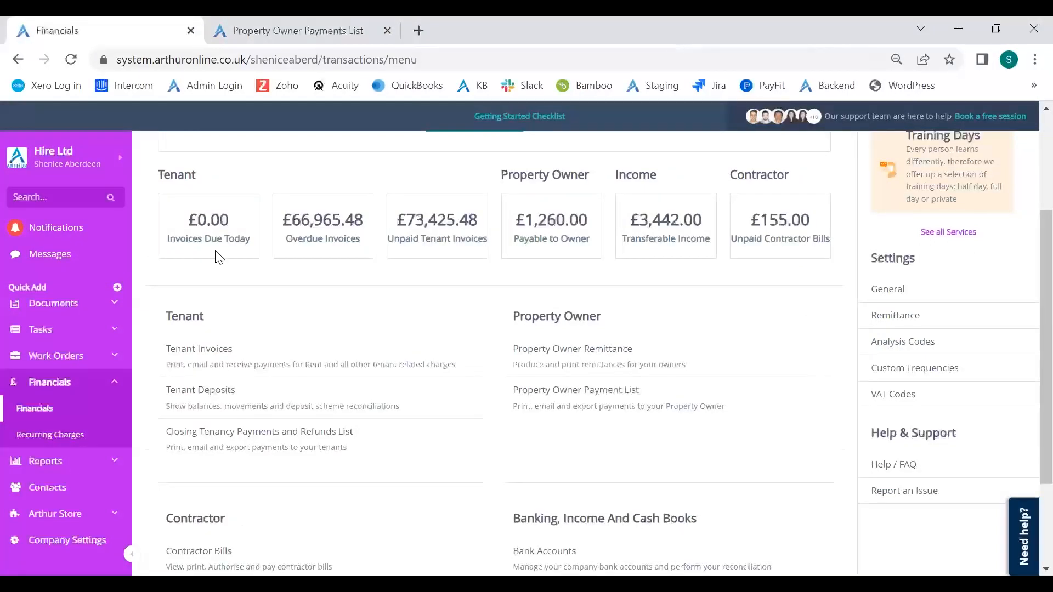
left_click(229, 217)
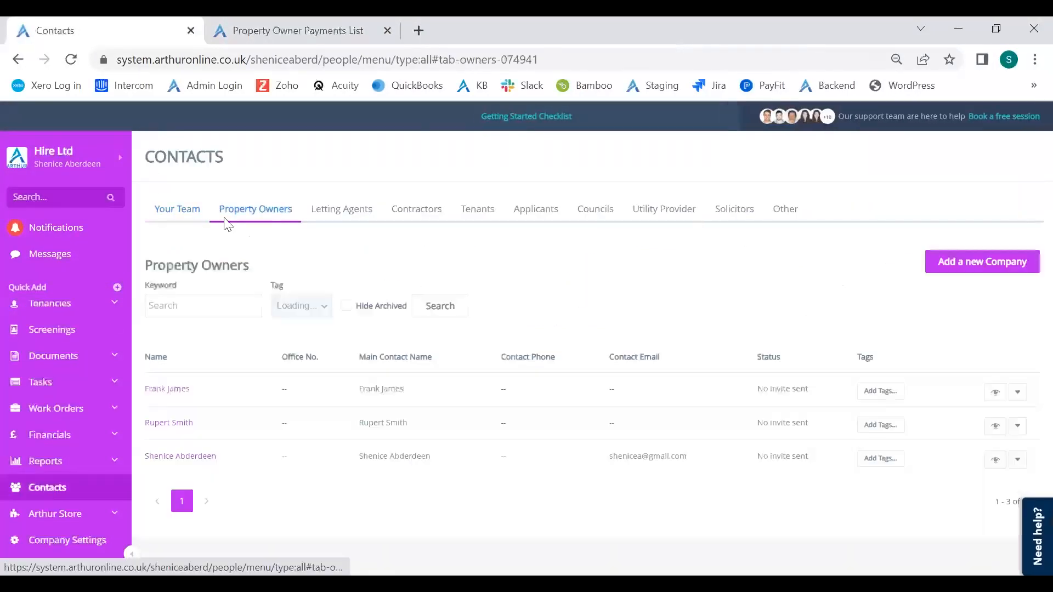
left_click(172, 390)
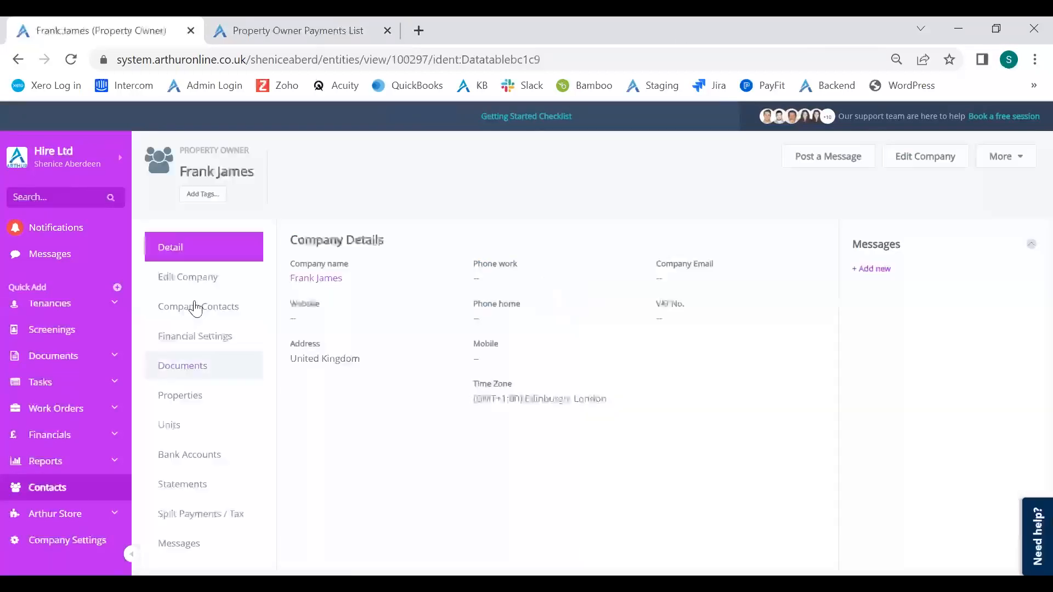
left_click(198, 283)
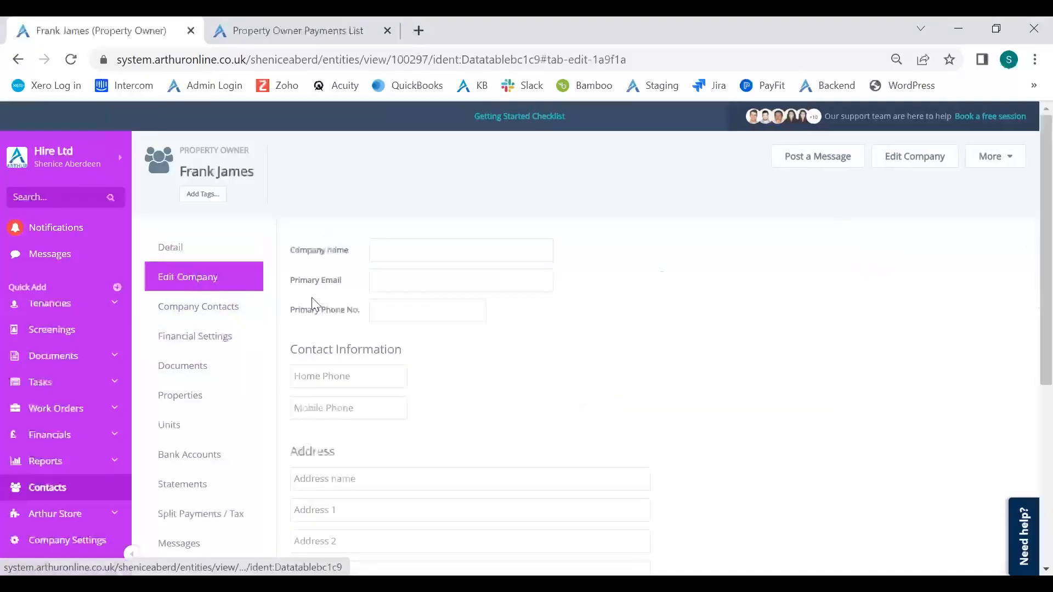
left_click(395, 288)
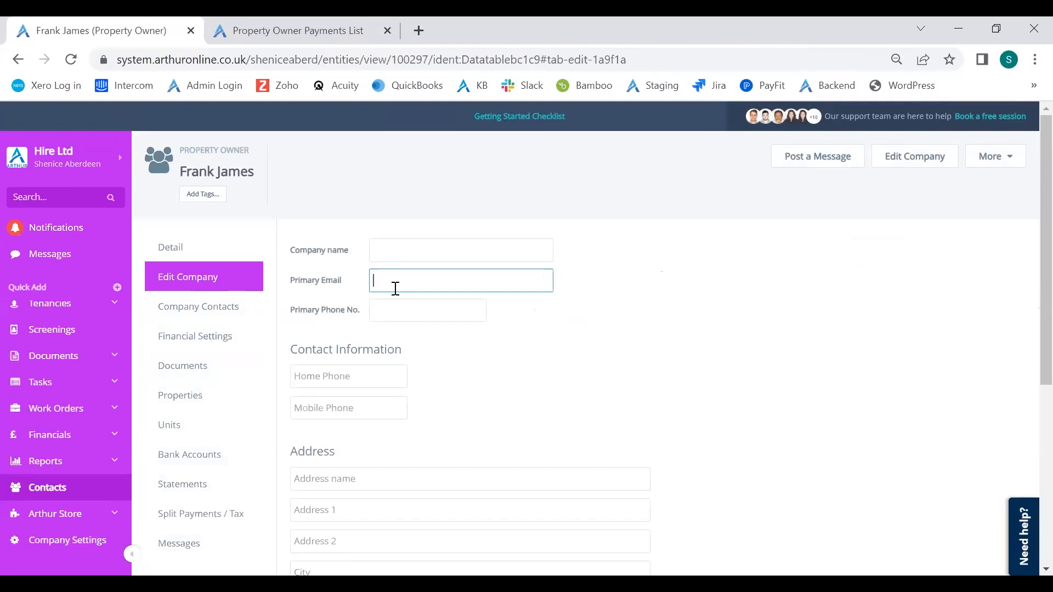
left_click(235, 18)
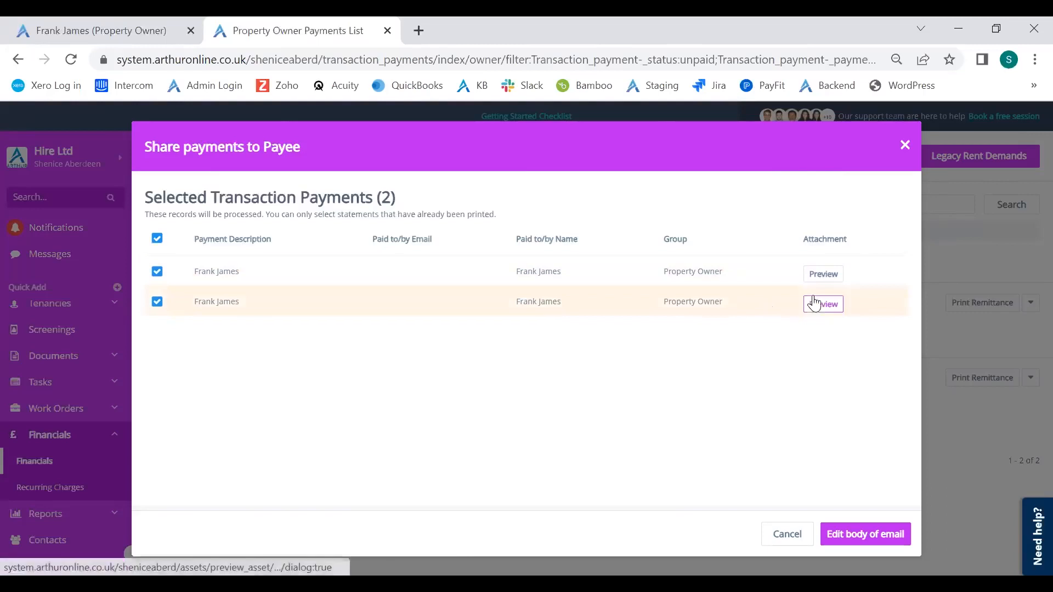
- Preview the first payment's remittance attachment, totalling 630.00
left_click(821, 277)
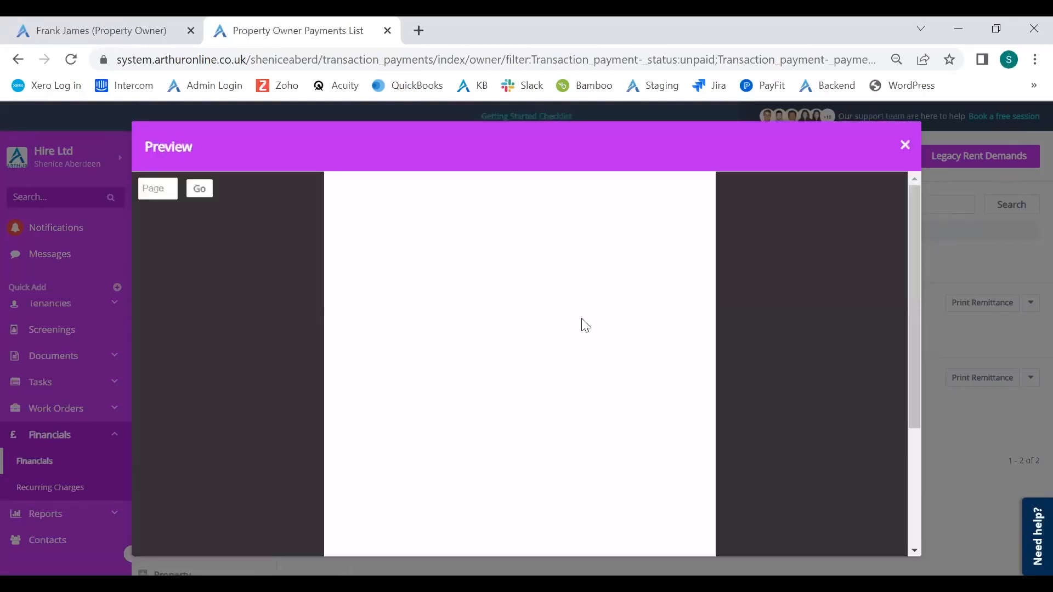
scroll(609, 367, "down", 6)
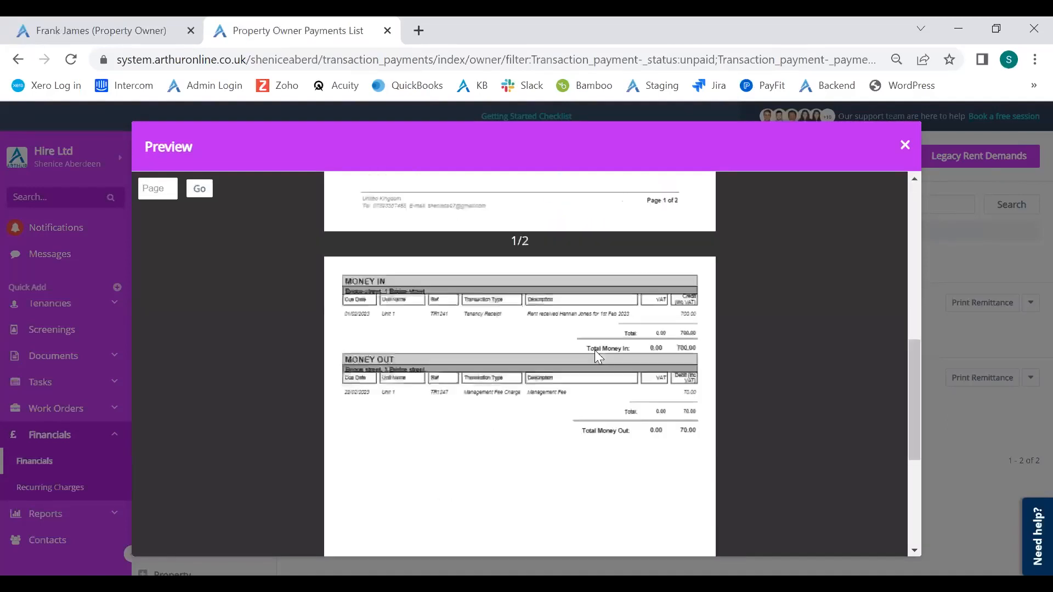
scroll(579, 312, "down", 3)
scroll(573, 323, "up", 2)
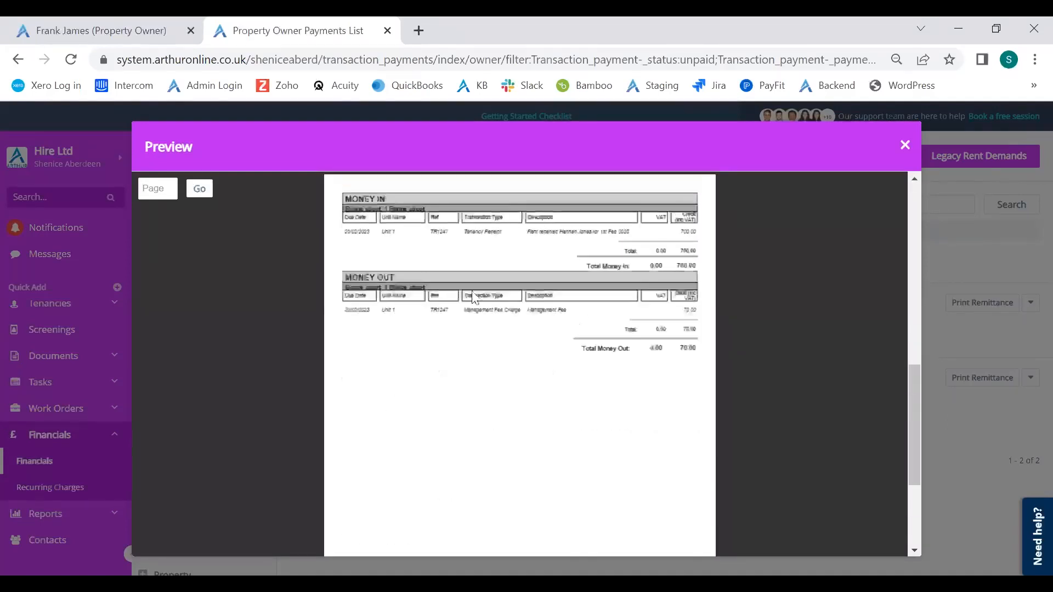
scroll(543, 301, "up", 5)
scroll(543, 302, "up", 1)
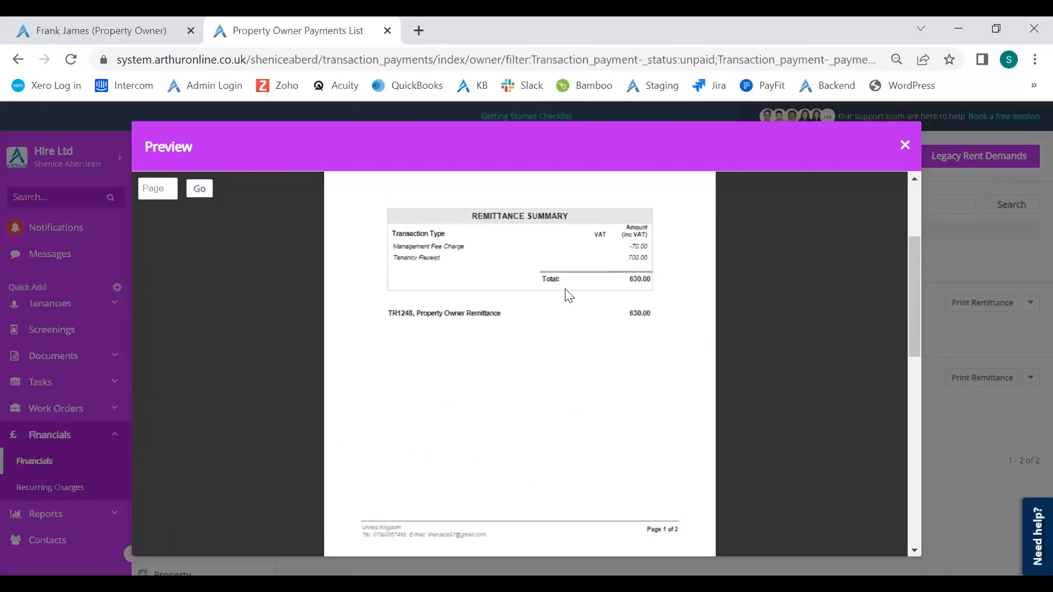
left_click(903, 146)
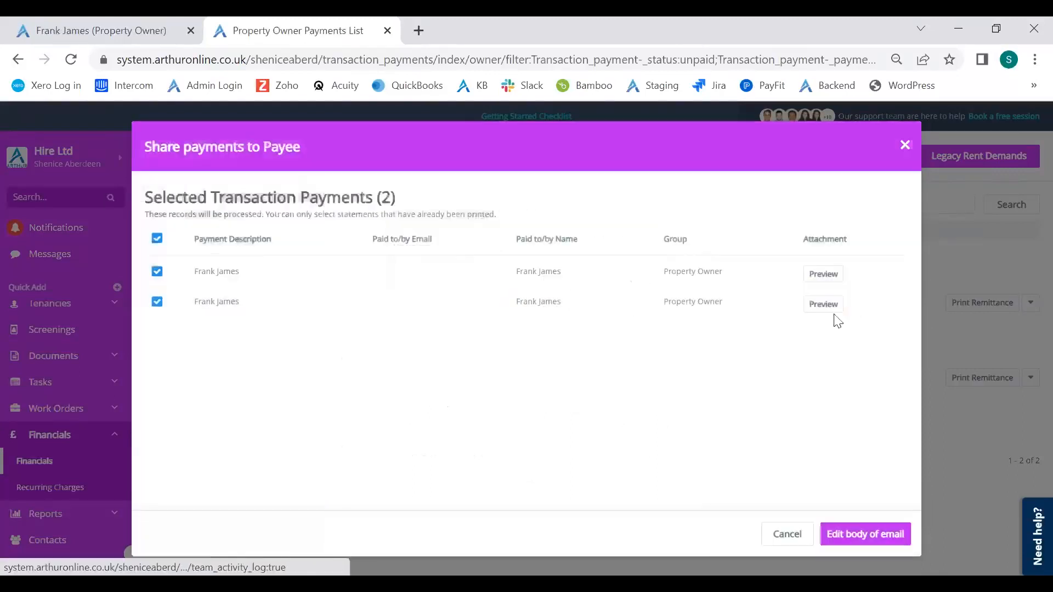
- Preview the second remittance attachment, totalling 570.00, then open the email body editor
left_click(822, 305)
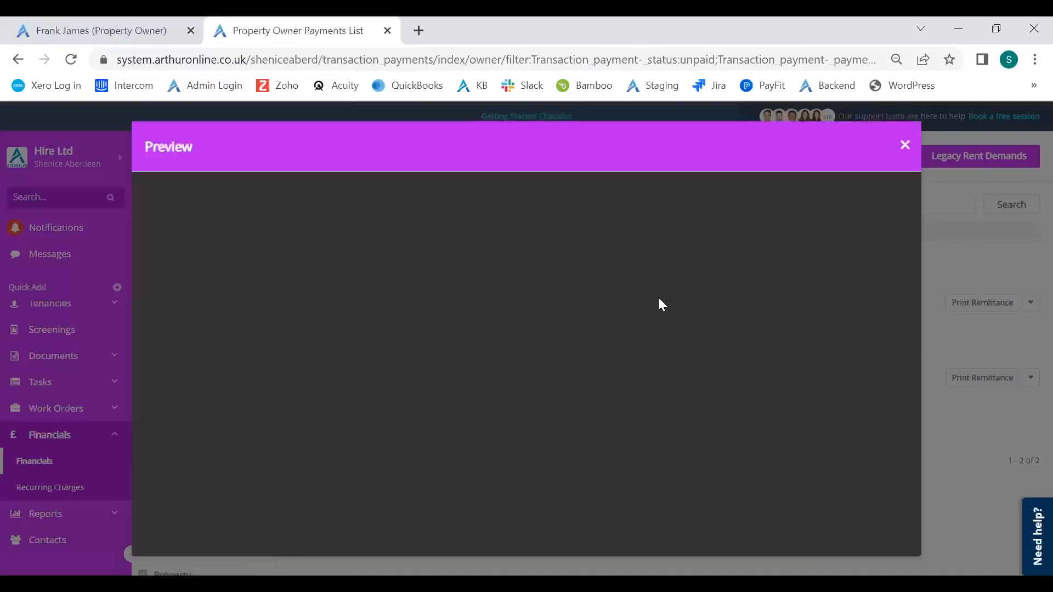
scroll(663, 337, "down", 3)
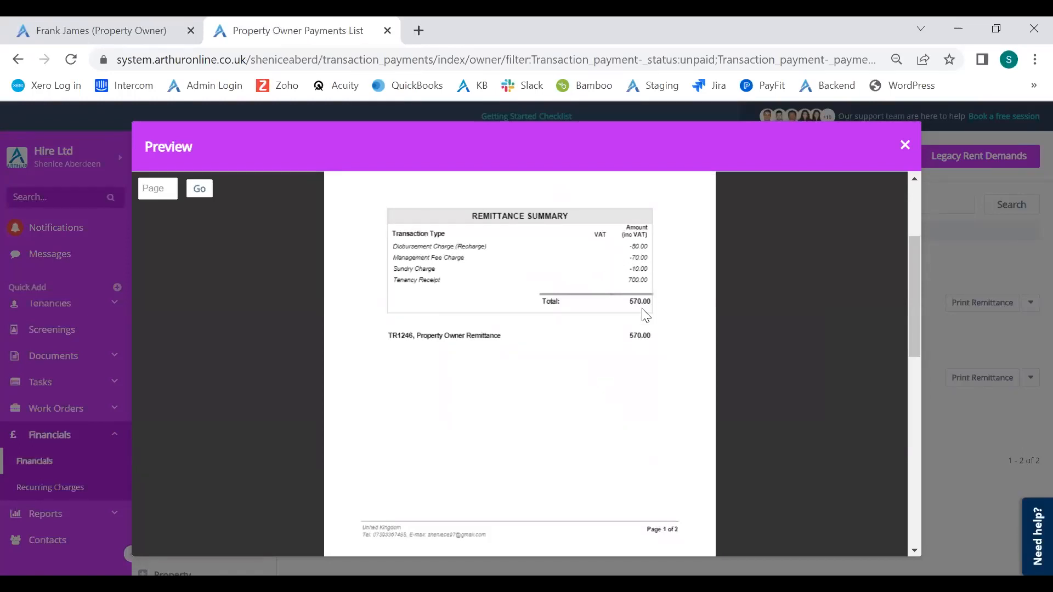
scroll(641, 320, "down", 2)
scroll(639, 316, "down", 8)
scroll(642, 291, "up", 12)
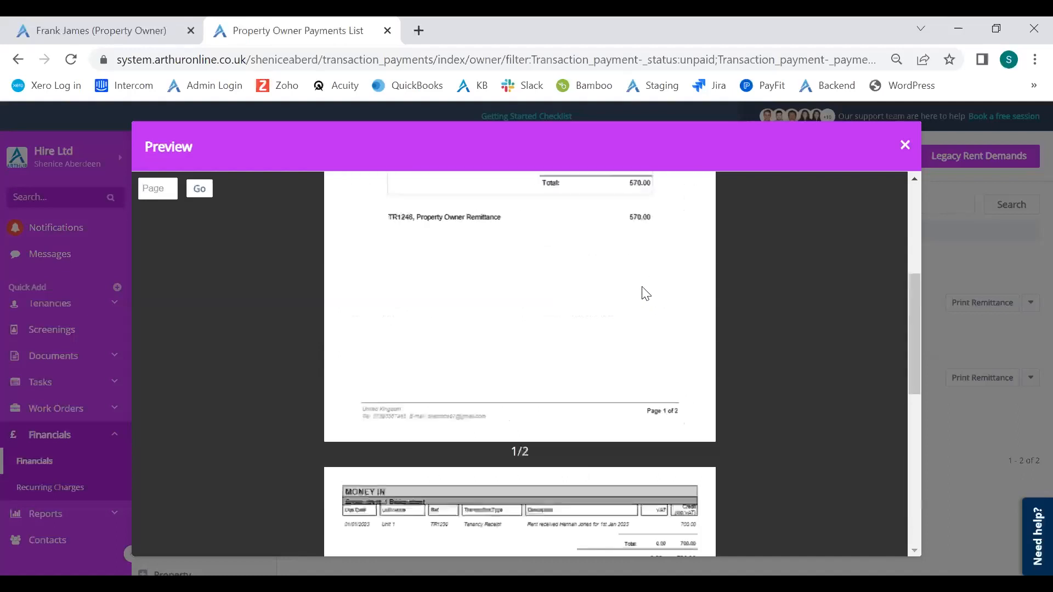
left_click(905, 145)
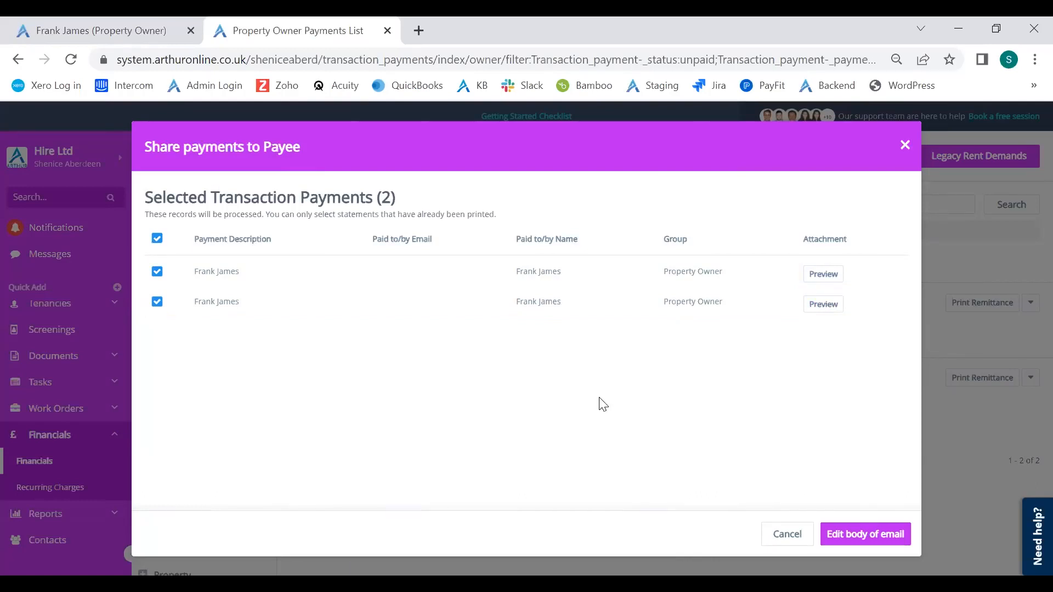
left_click(853, 539)
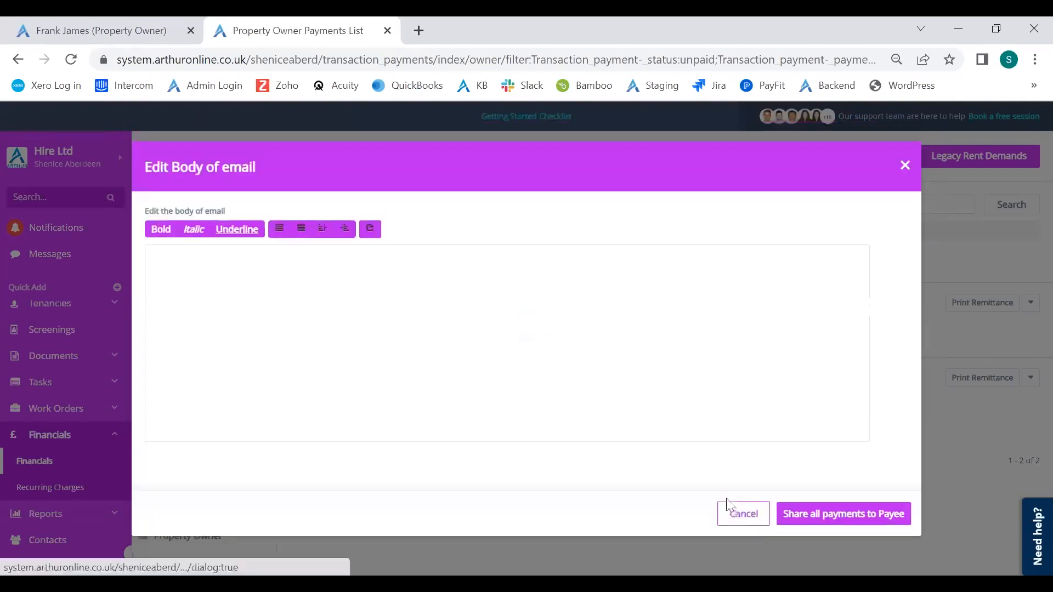
- Insert a To Last Name merge field, replacing To Company Name, then cancel the email
left_click(169, 268)
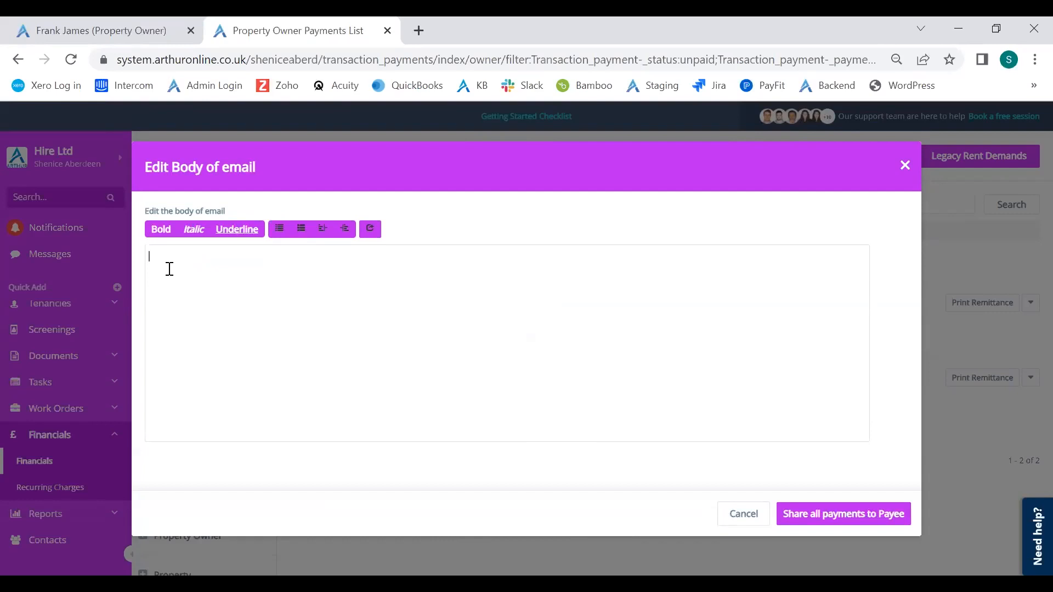
right_click(196, 259)
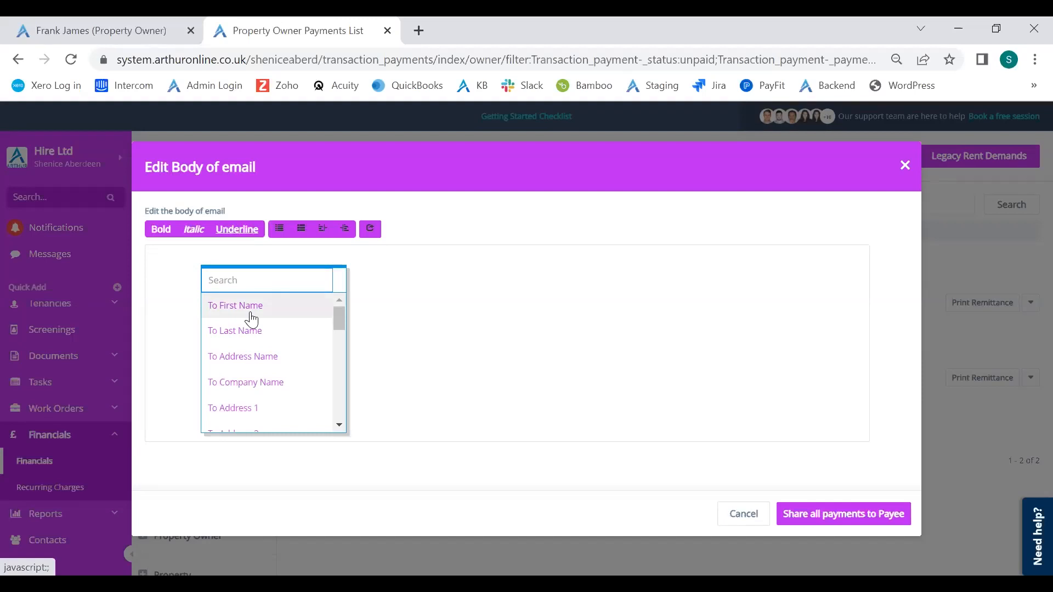
left_click(254, 384)
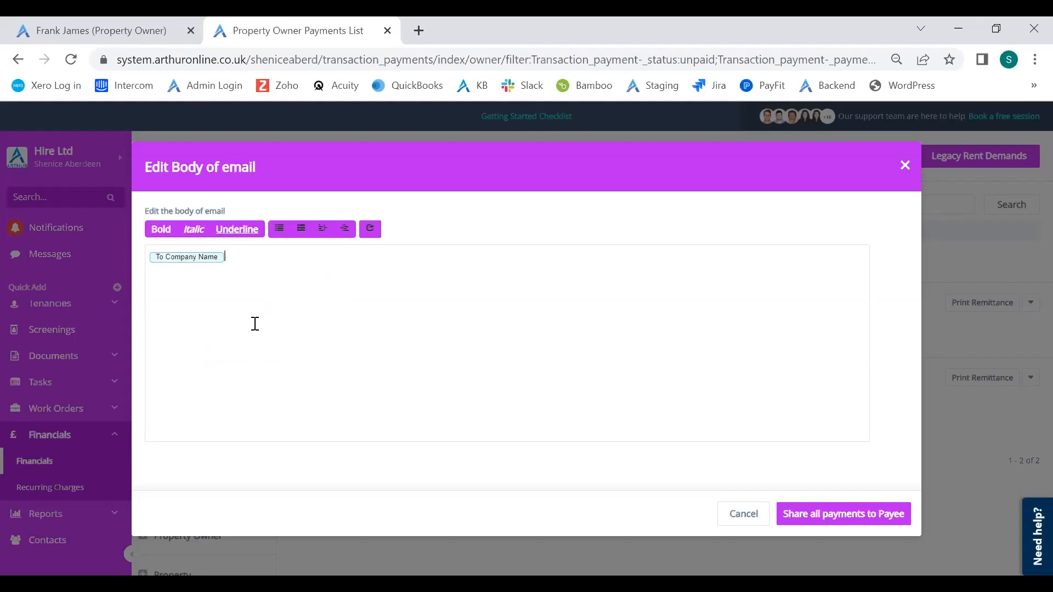
key("BackSpace")
right_click(211, 254)
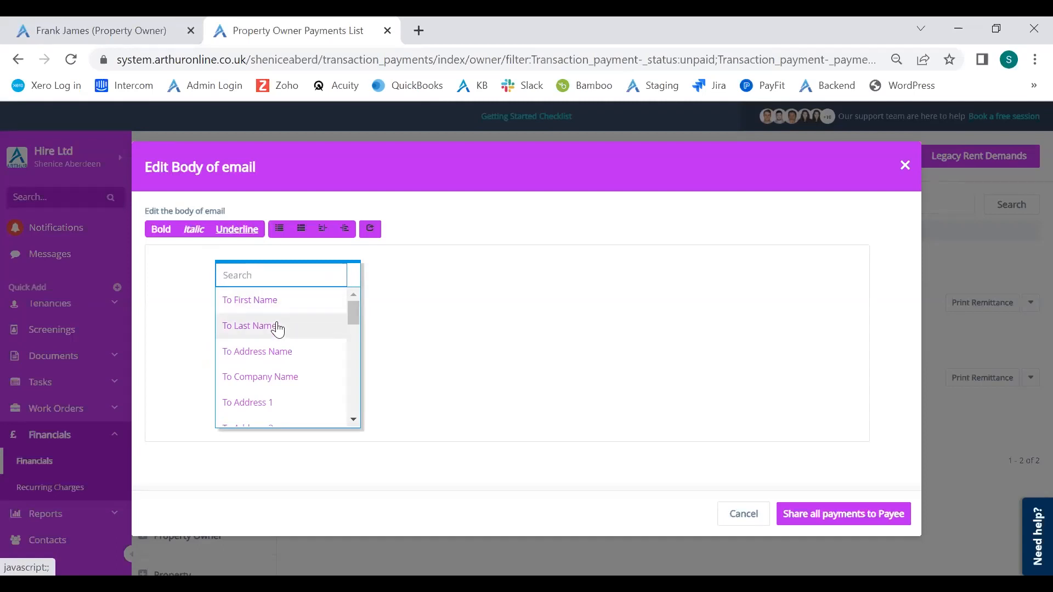
left_click(278, 326)
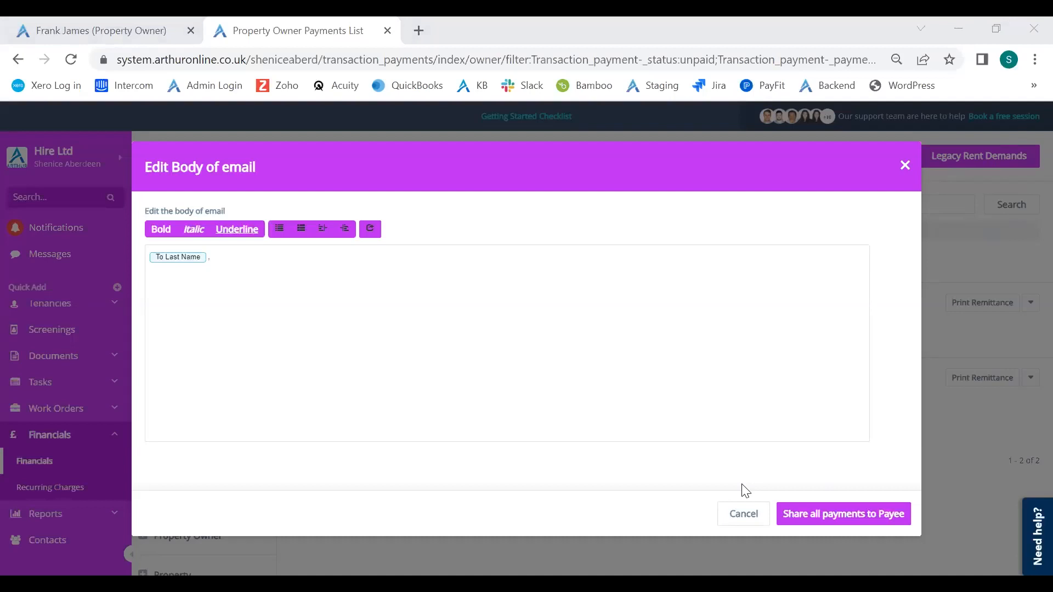
left_click(754, 525)
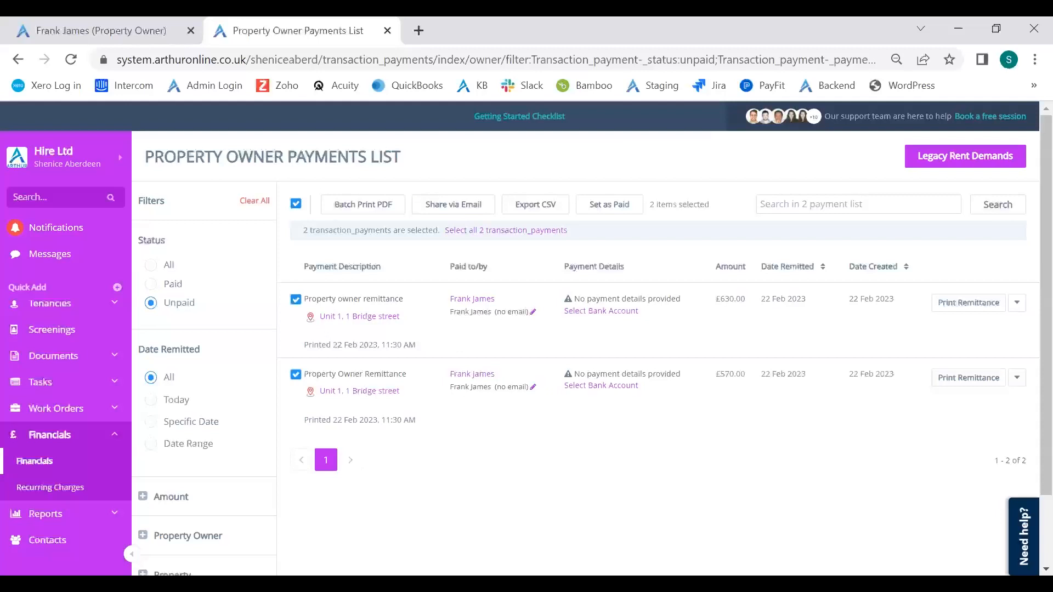
left_click(296, 204)
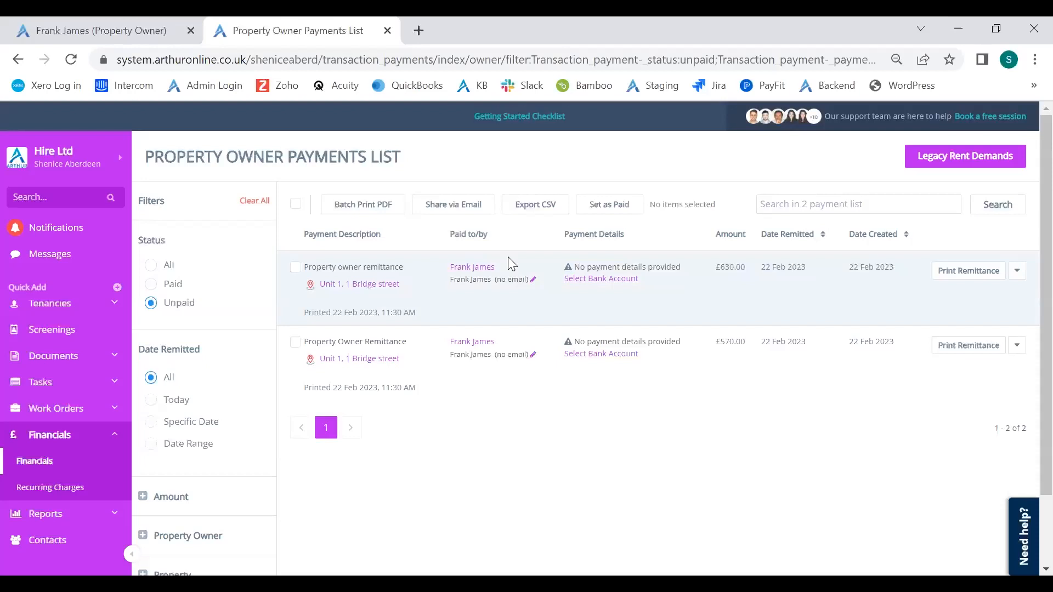
left_click(296, 204)
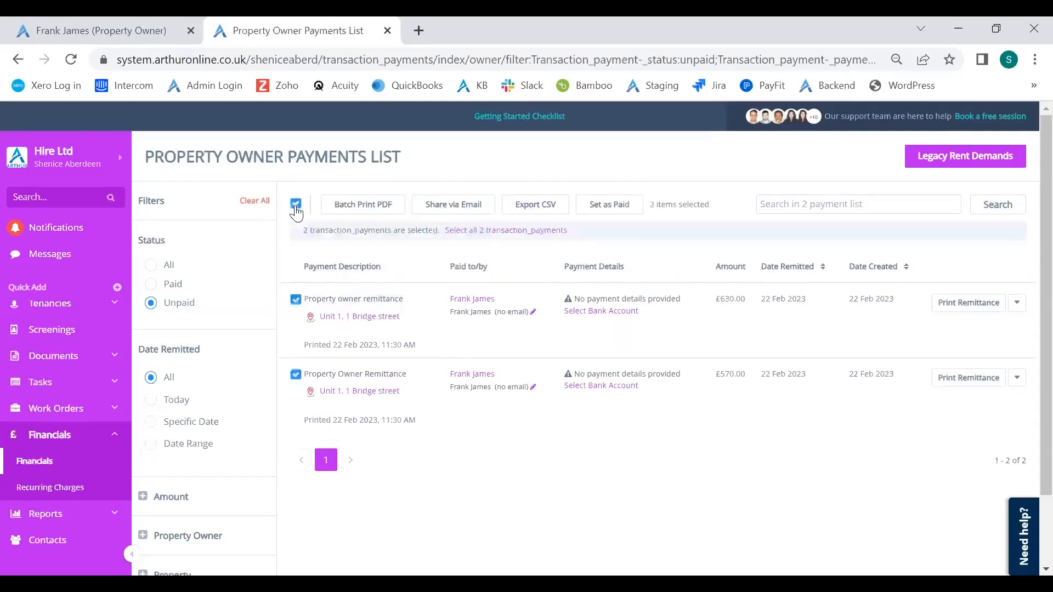
left_click(545, 205)
left_click(253, 261)
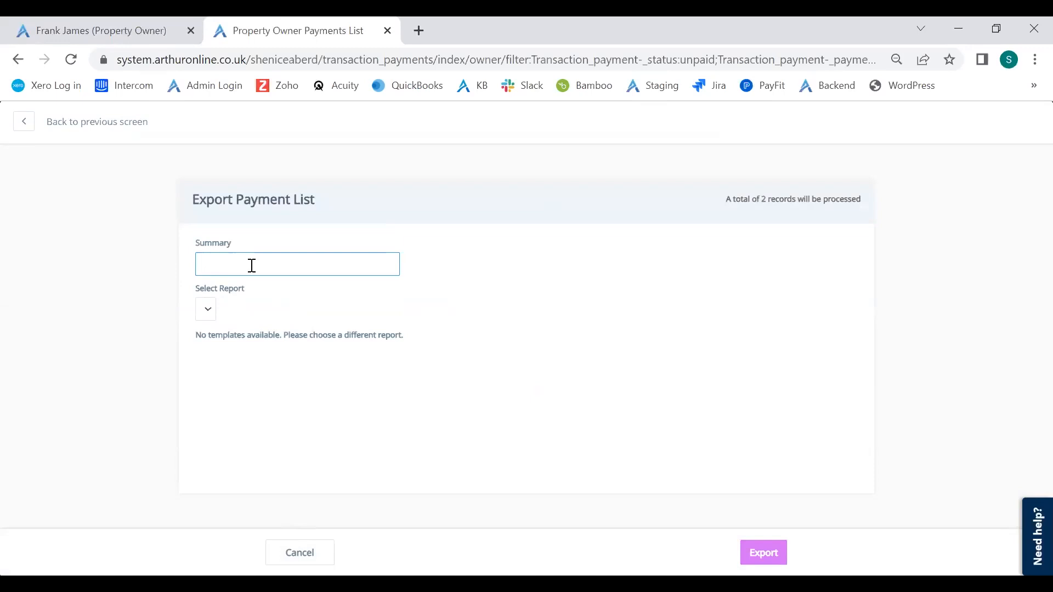
left_click(211, 310)
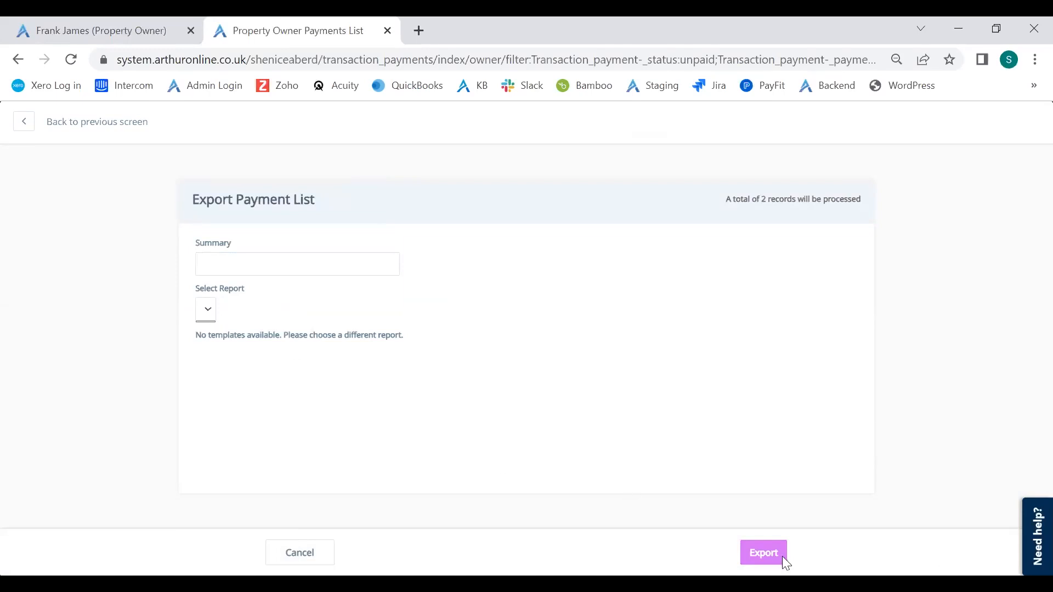
left_click(300, 557)
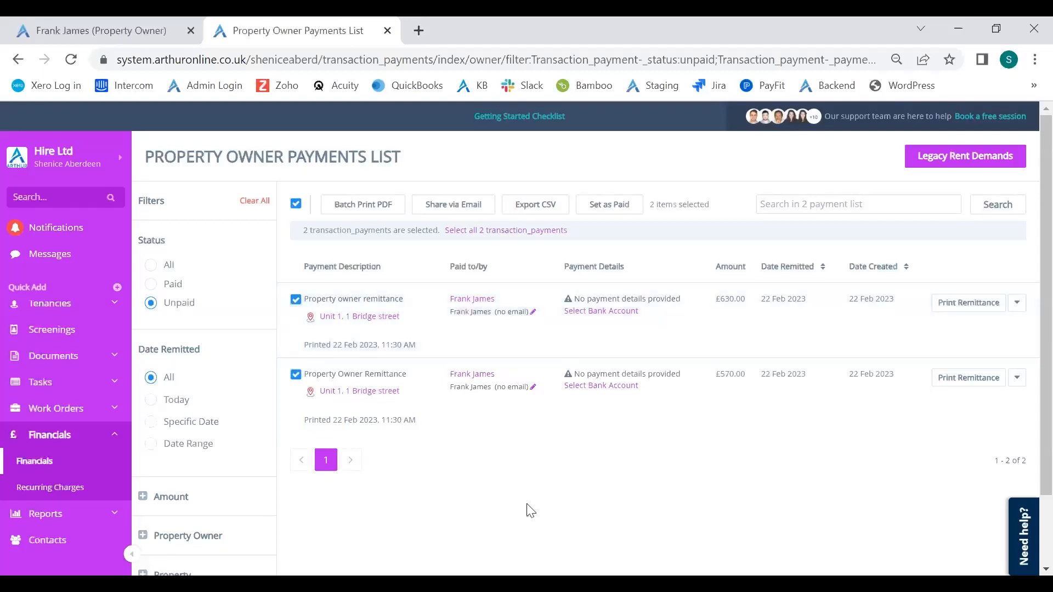
left_click(787, 486)
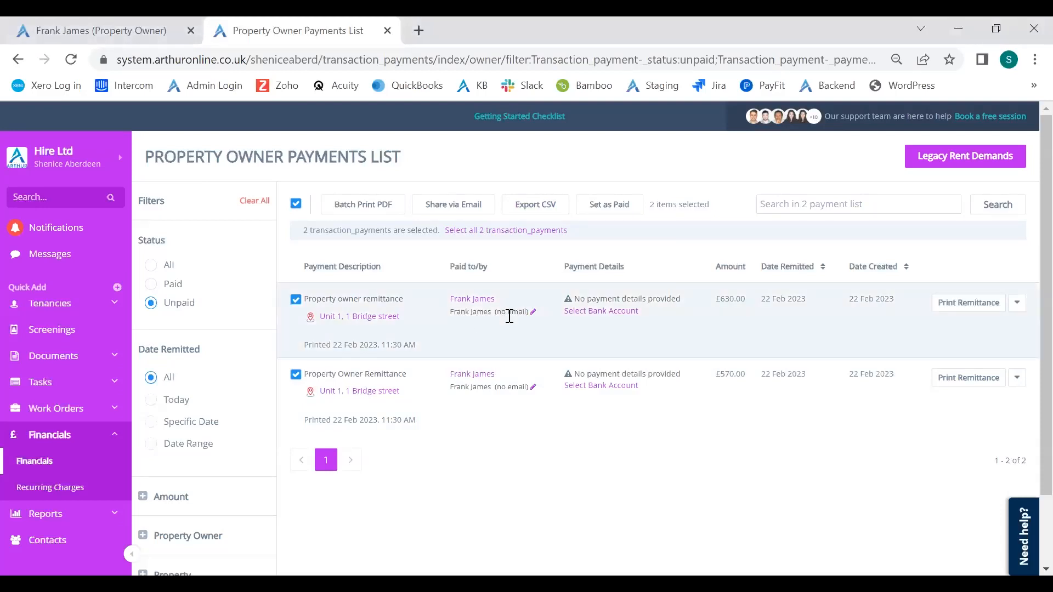
- Set both £630 and £570 owner remittances to paid and dismiss the success message
left_click(609, 204)
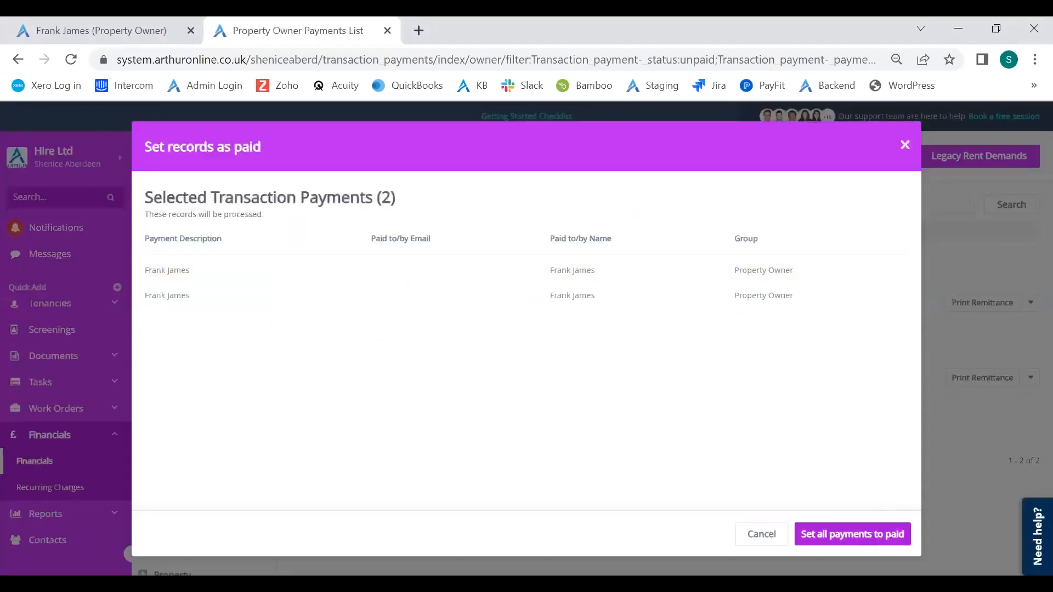
left_click(761, 534)
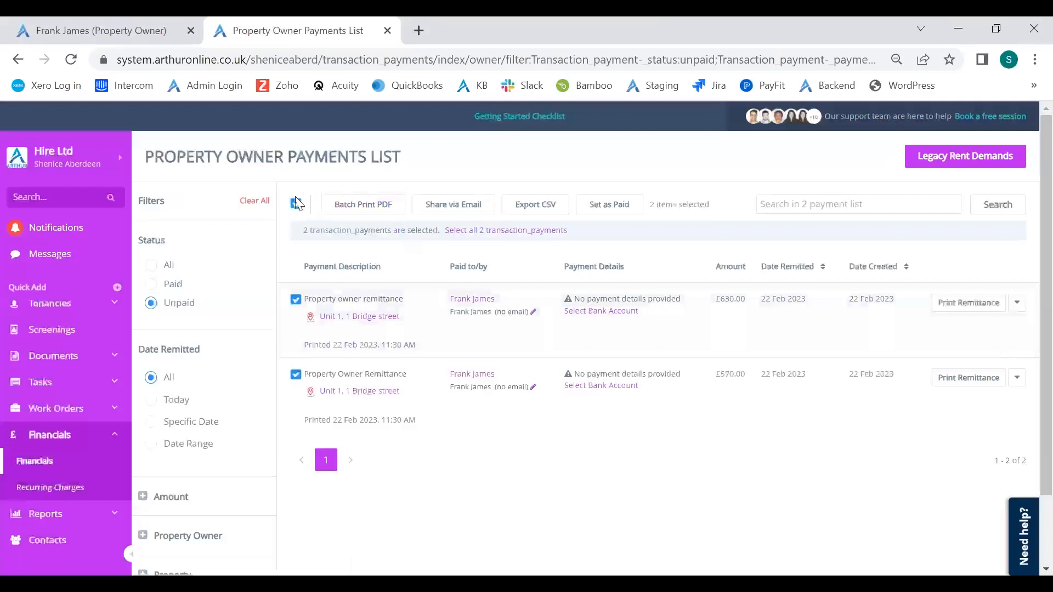
left_click(603, 207)
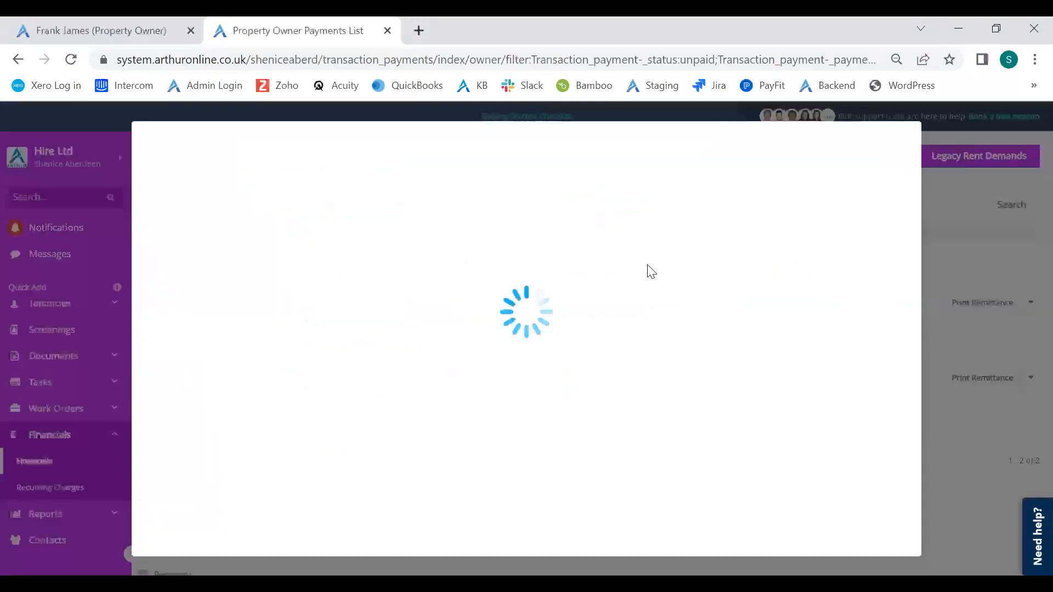
left_click(861, 542)
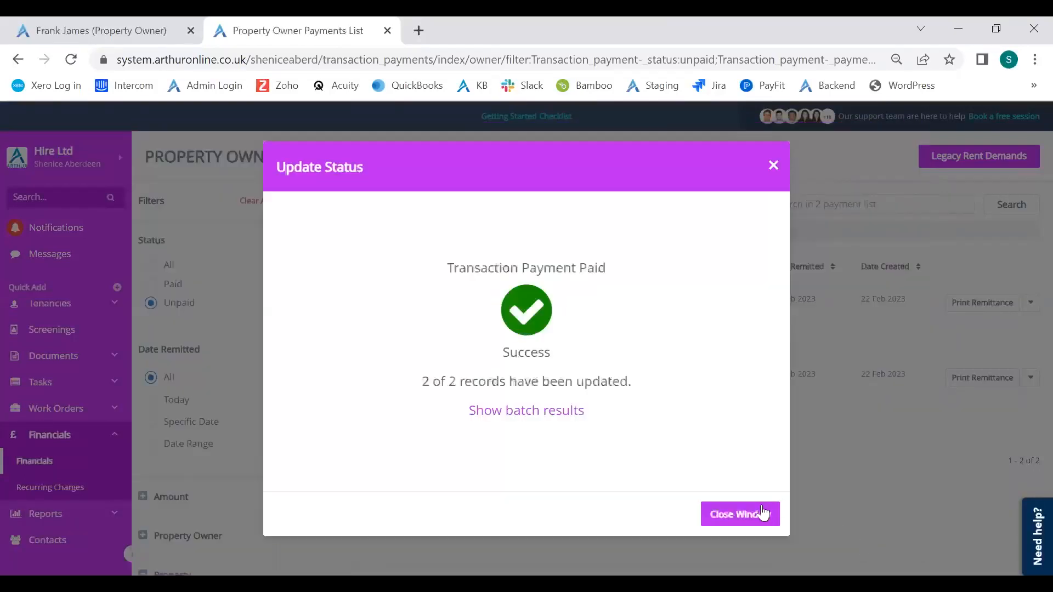
left_click(762, 512)
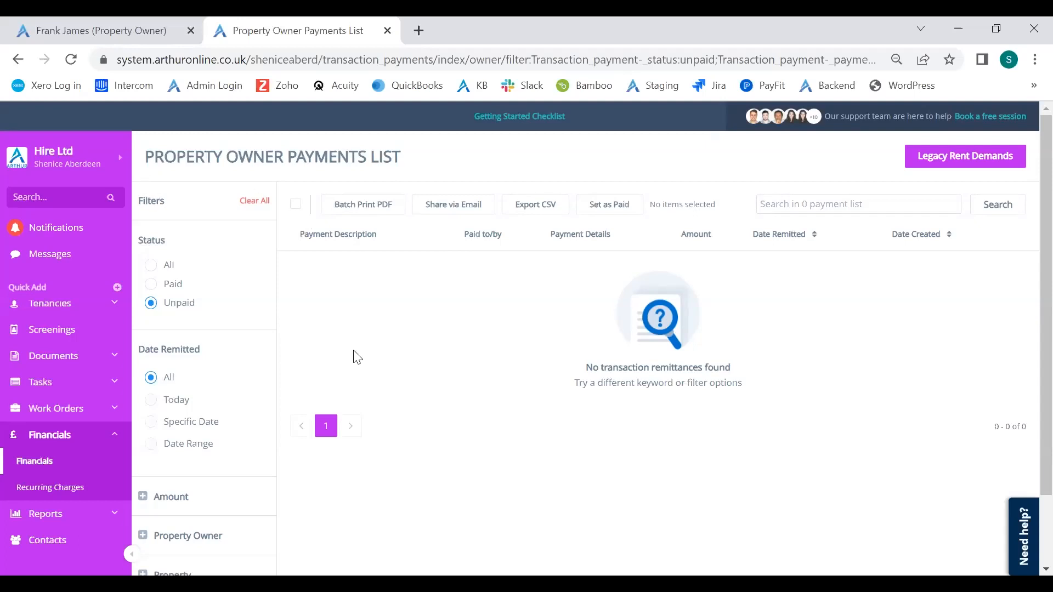
- Filter the owner payments list to Paid, showing the £630 and £570 remittances
left_click(150, 285)
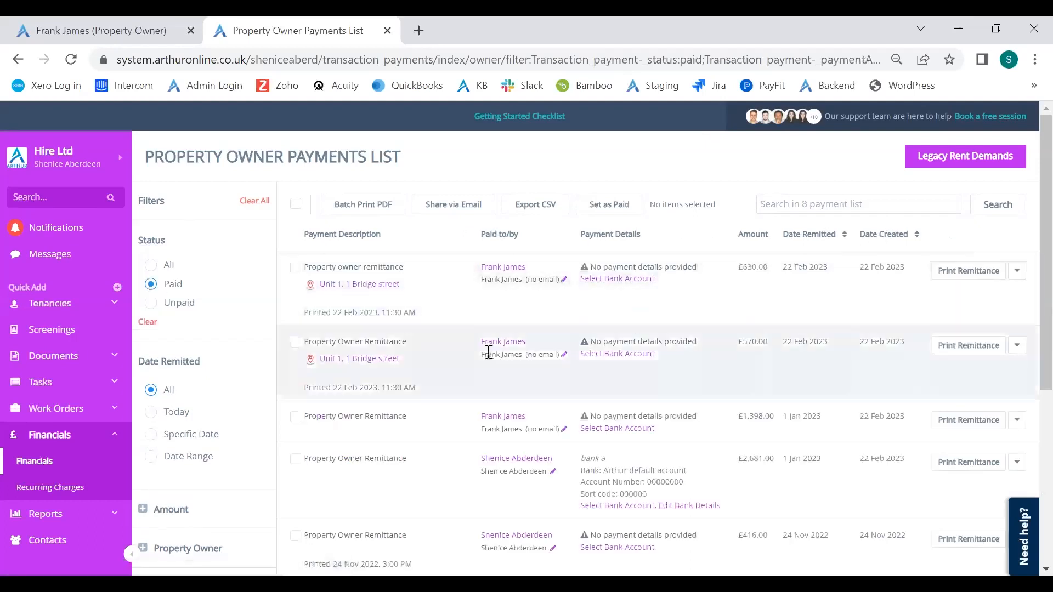
scroll(536, 315, "down", 5)
scroll(545, 323, "up", 5)
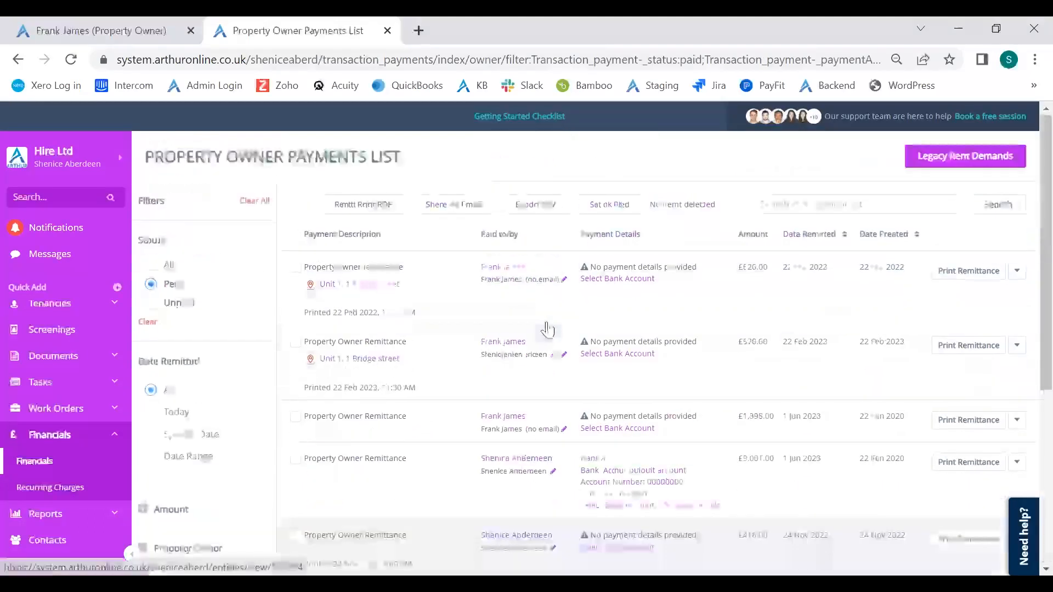
scroll(186, 223, "down", 2)
left_click(149, 221)
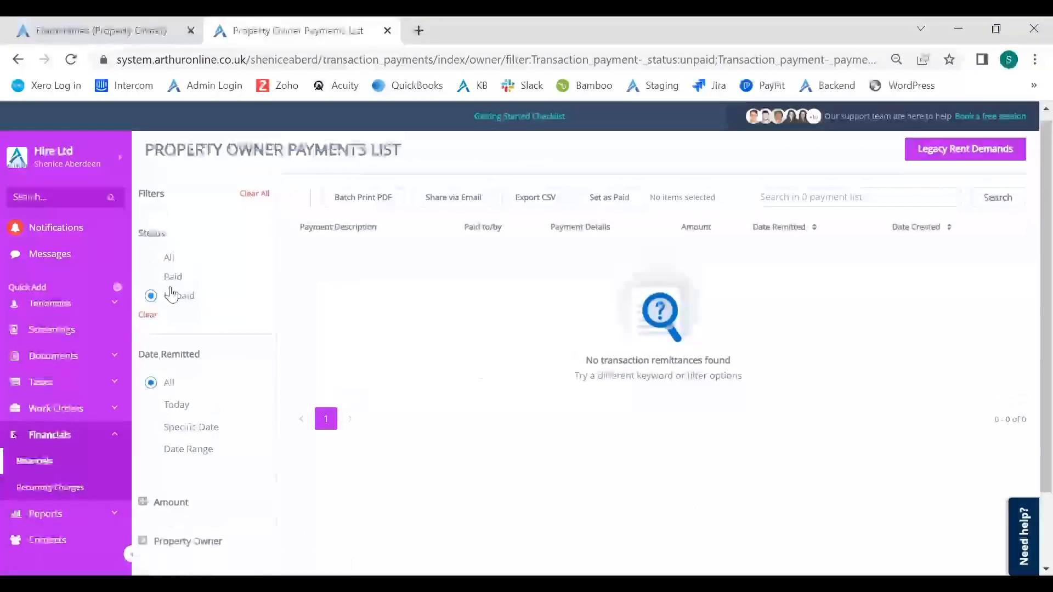
left_click(151, 277)
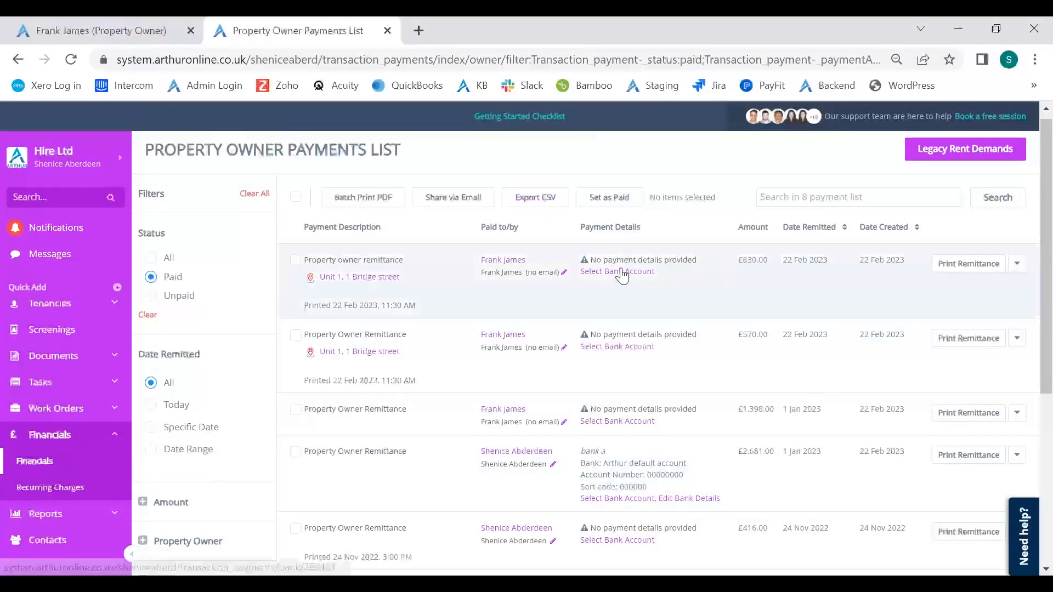
- Inspect the bank details on a paid payment, then go to the owner's contact page
scroll(651, 366, "down", 1)
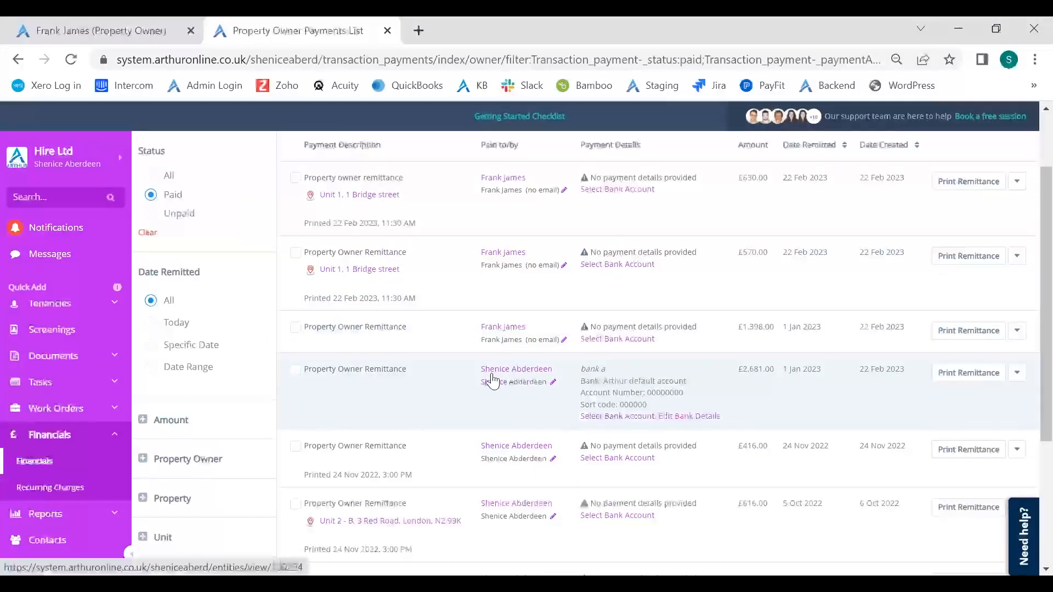
left_click_drag(600, 380, 678, 403)
scroll(674, 397, "up", 1)
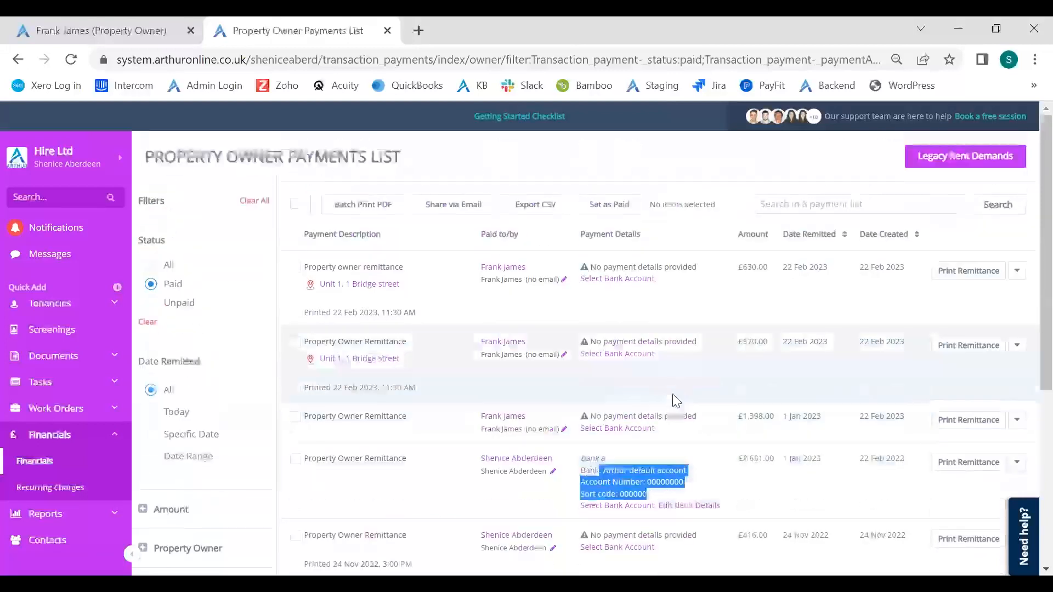
right_click(626, 281)
left_click(629, 287)
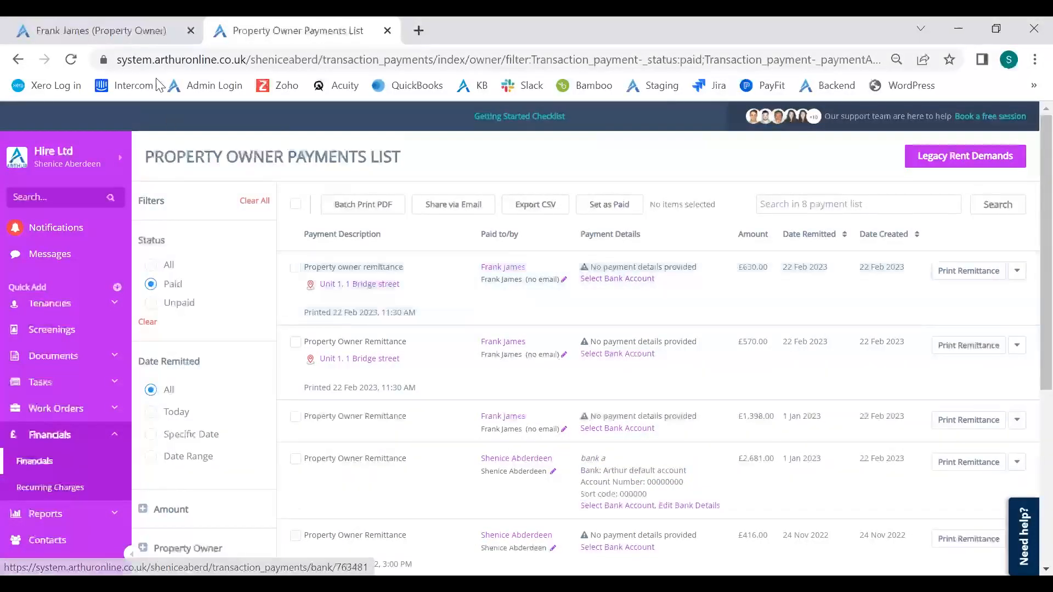
left_click(109, 34)
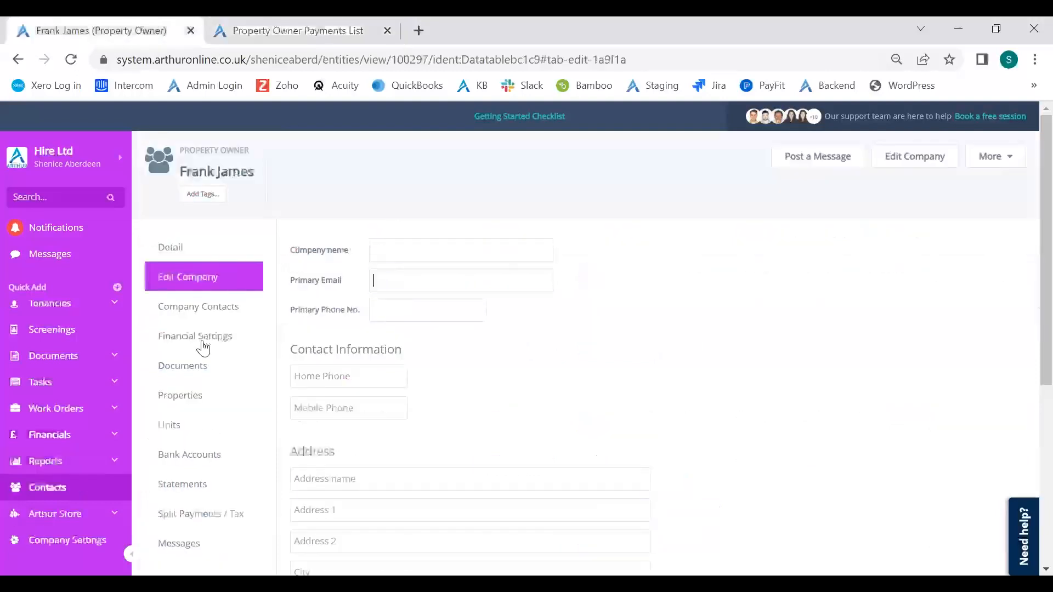
left_click(207, 462)
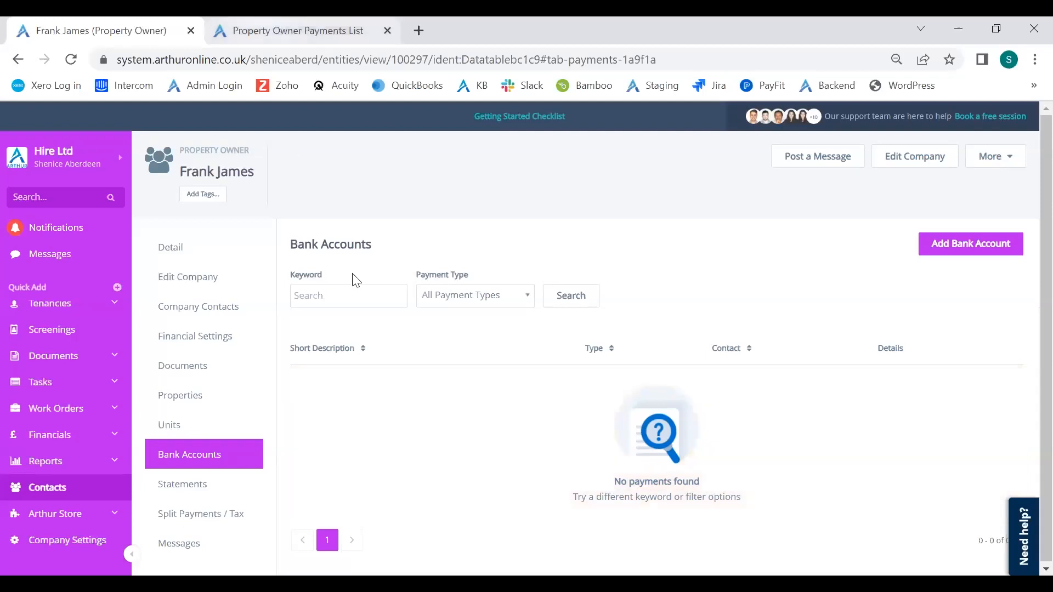
left_click(996, 250)
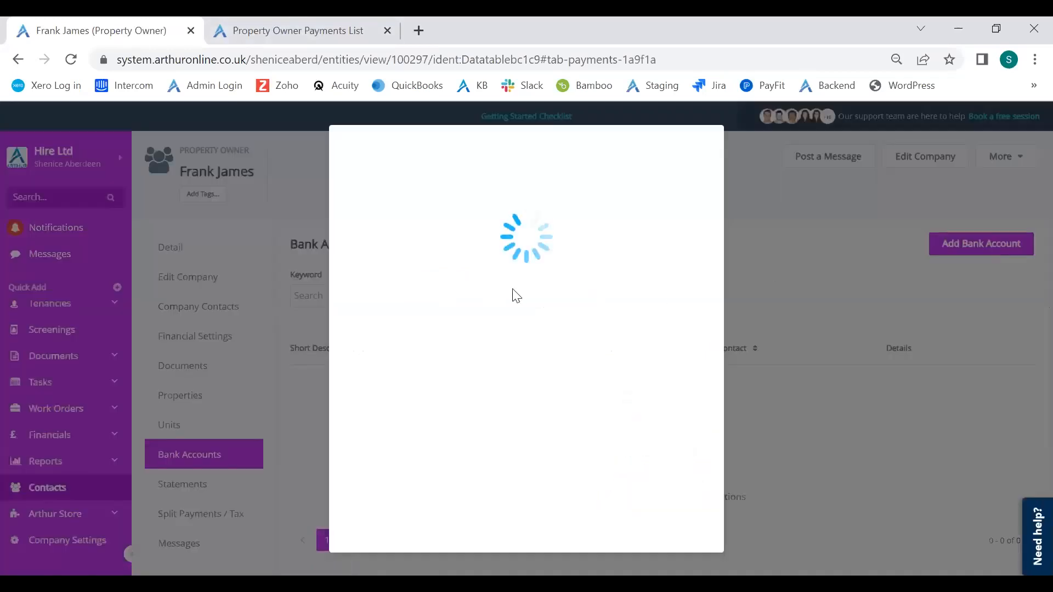
scroll(519, 301, "down", 3)
scroll(519, 301, "up", 3)
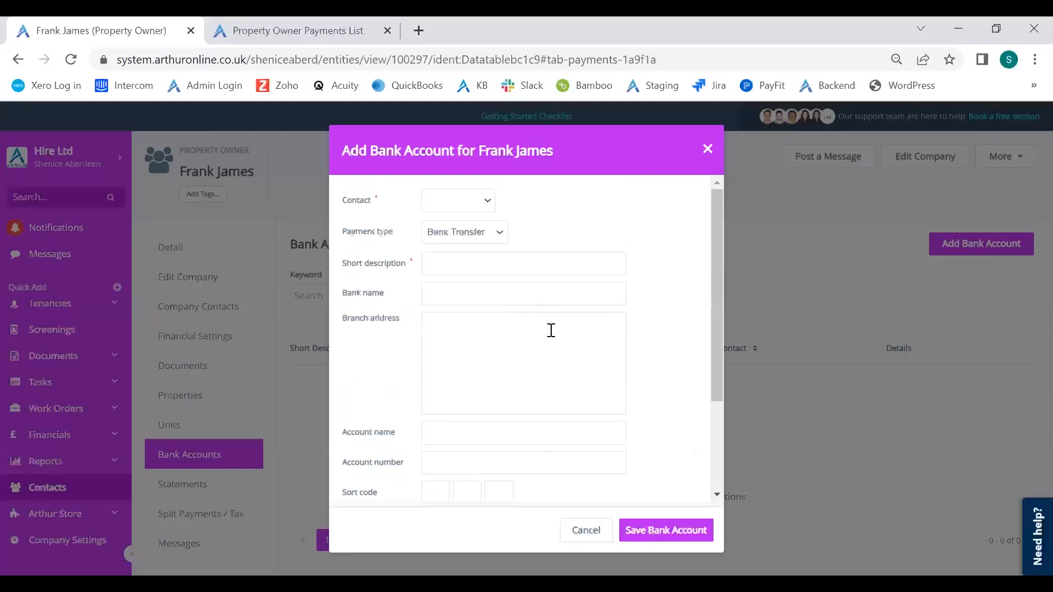
scroll(592, 448, "down", 3)
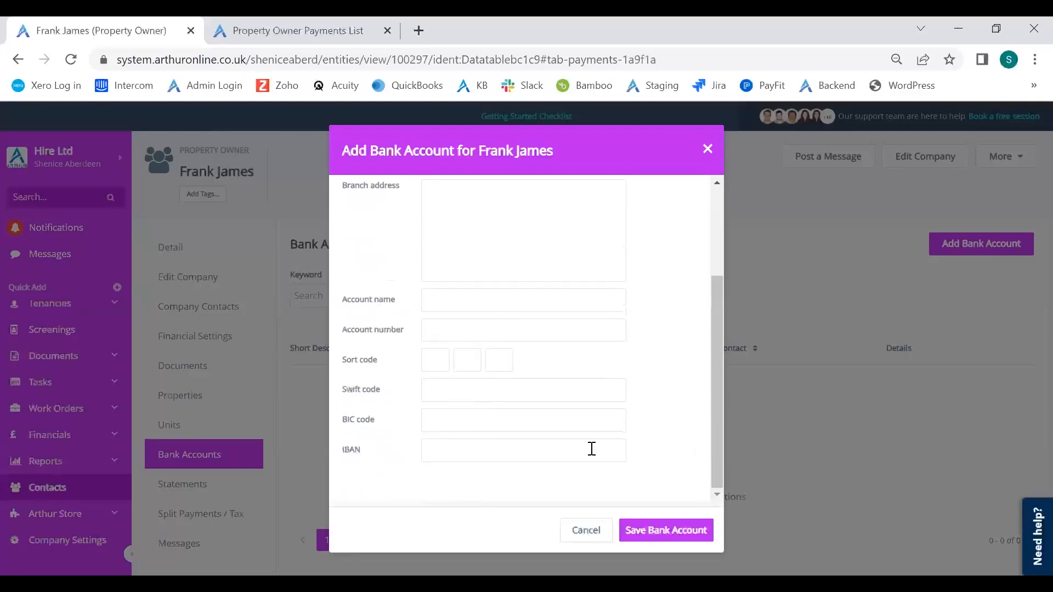
left_click(584, 530)
left_click(323, 25)
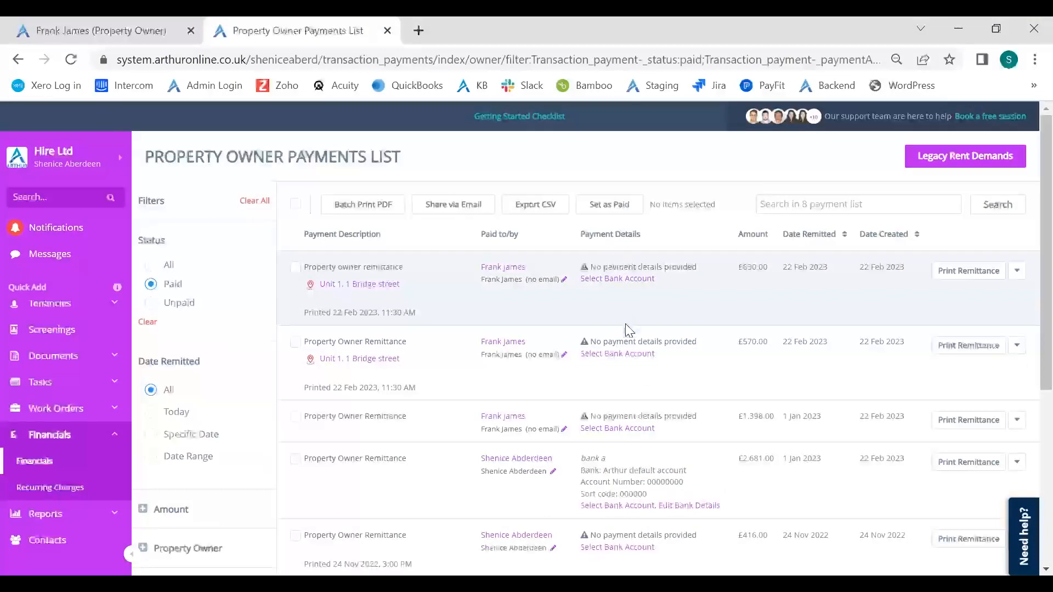
scroll(634, 384, "down", 3)
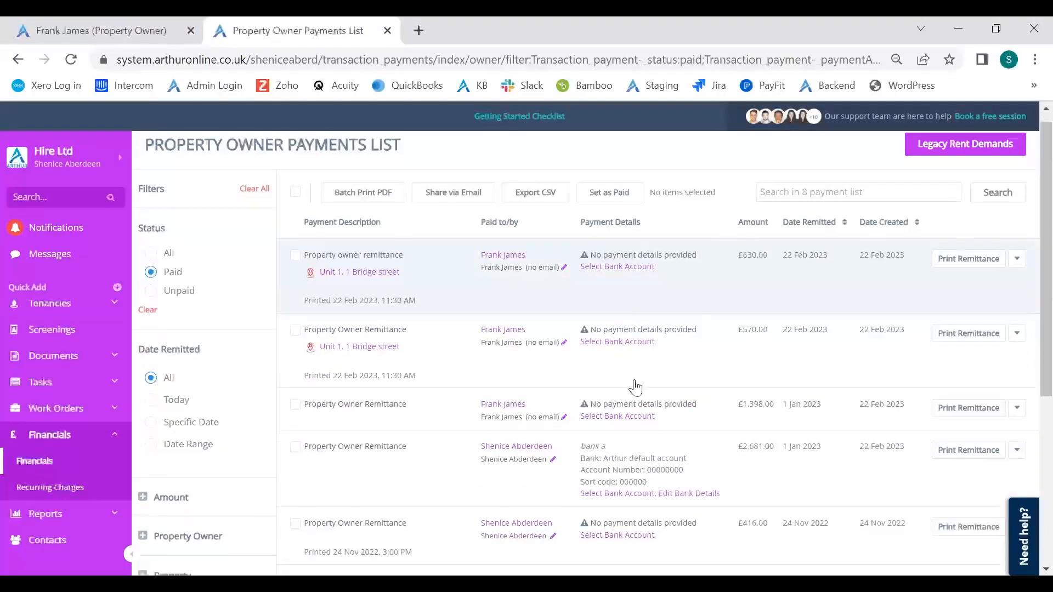
left_click_drag(581, 297, 555, 332)
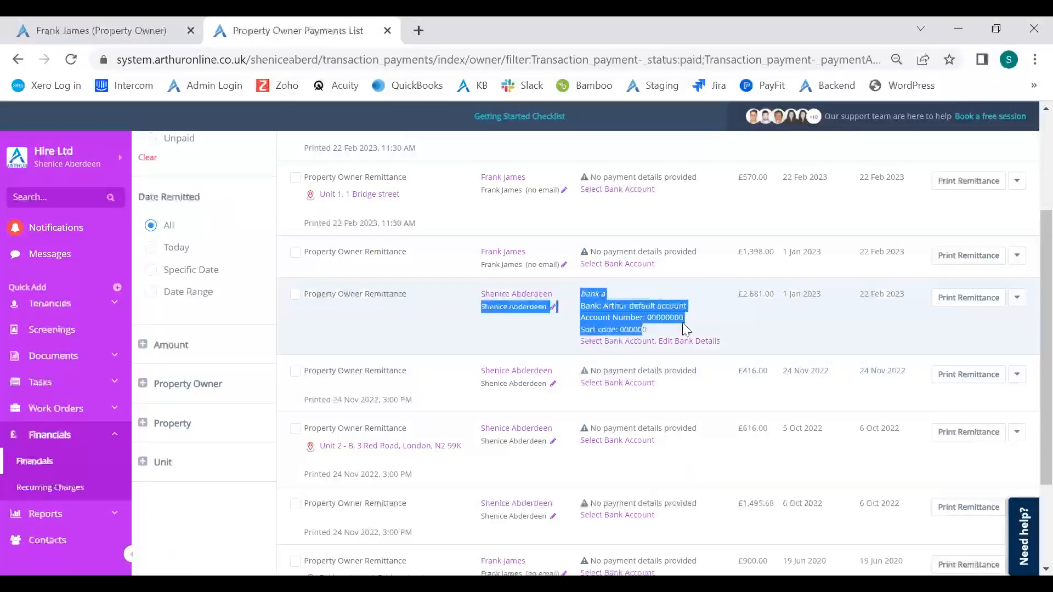
scroll(680, 324, "up", 3)
left_click(513, 172)
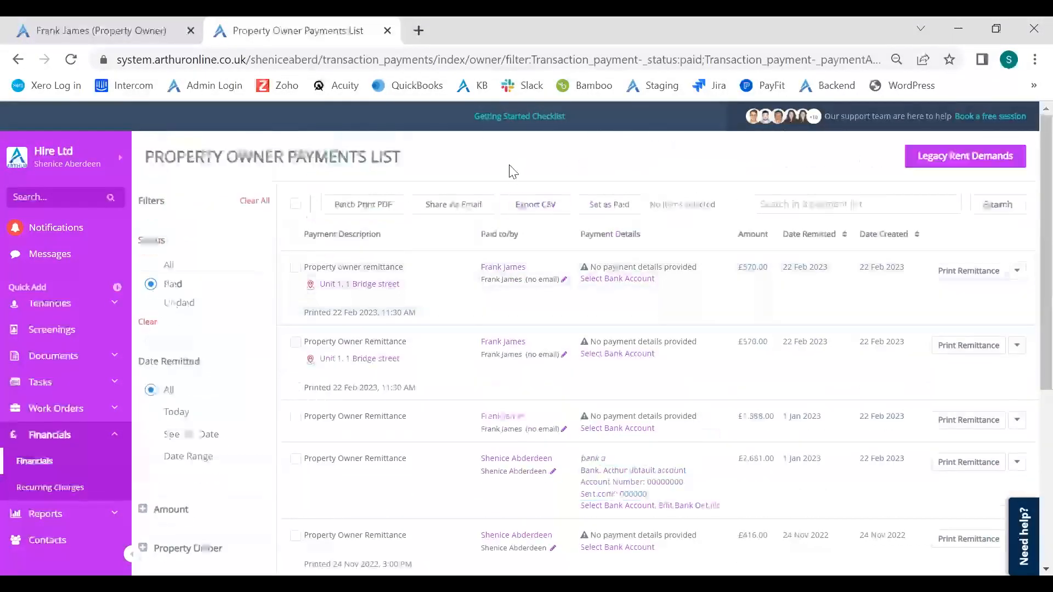
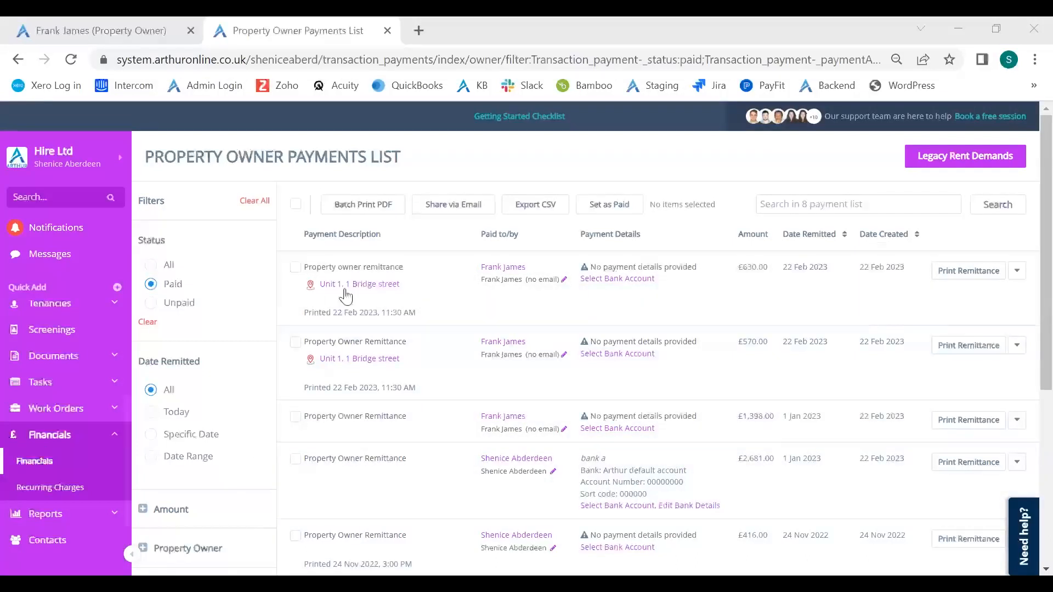
right_click(343, 295)
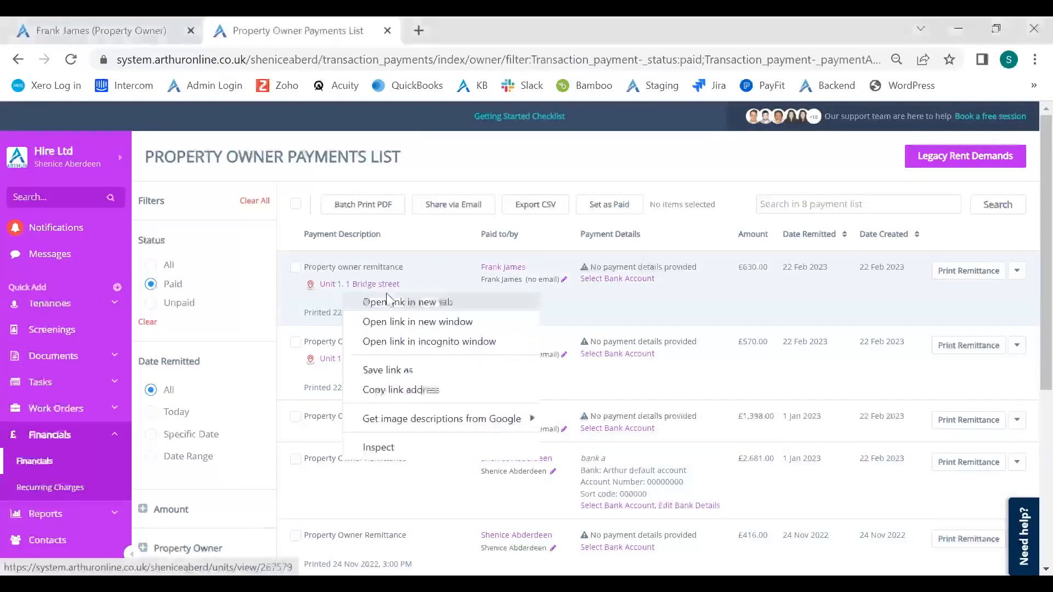
left_click(114, 19)
left_click(338, 25)
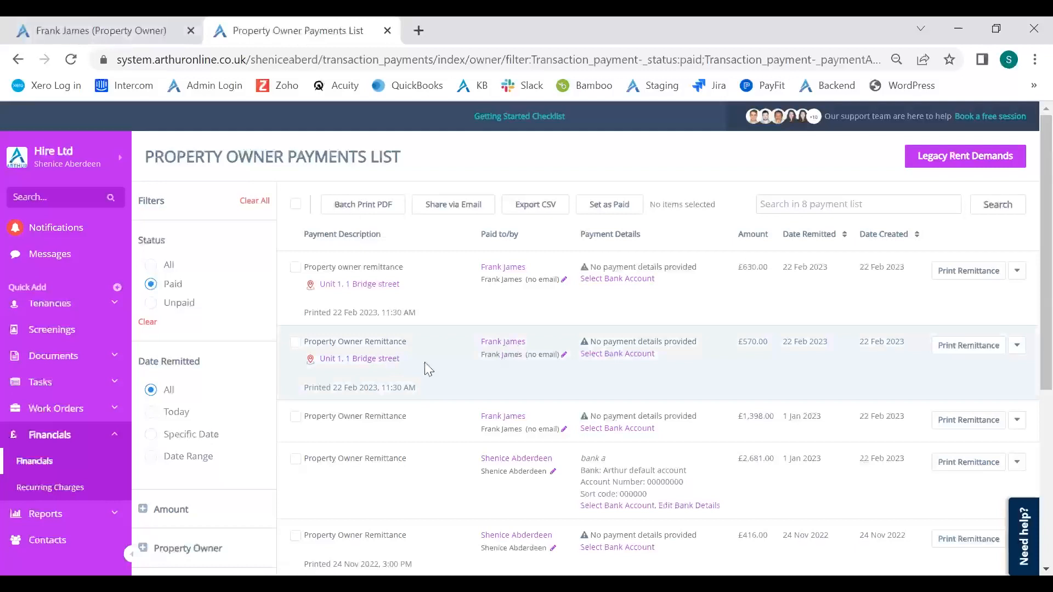
right_click(353, 366)
left_click(422, 375)
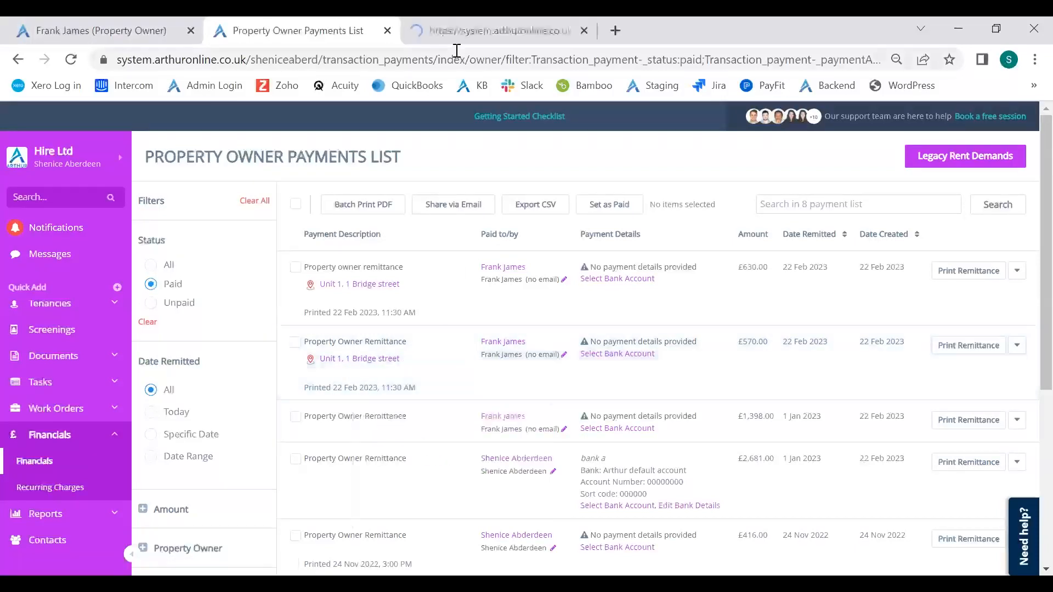
- On the Unit 1 tab, show the Property Owner Statement under Statements
left_click(463, 24)
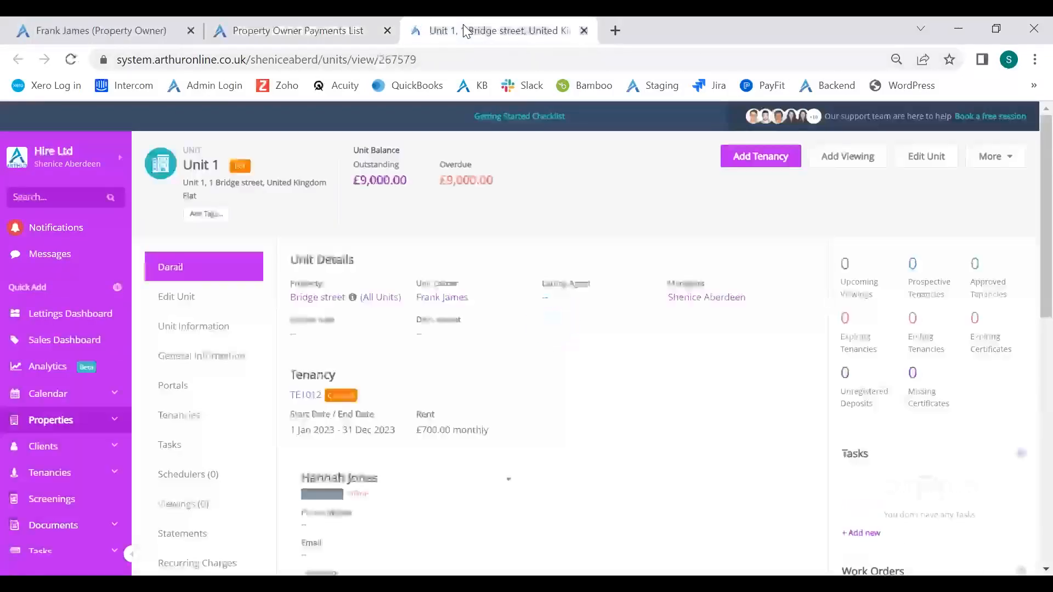
left_click(207, 535)
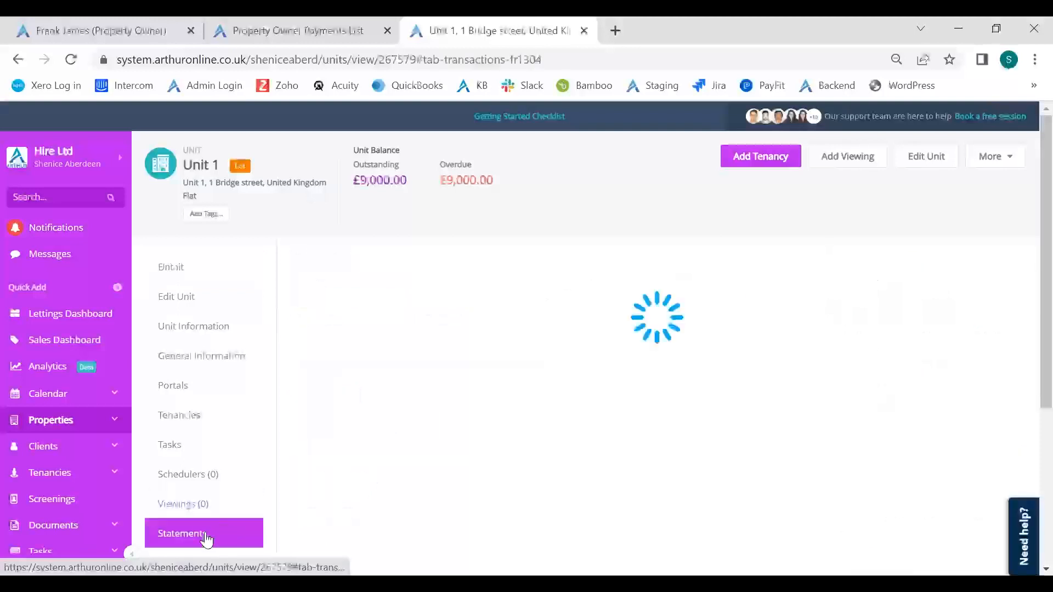
left_click(572, 322)
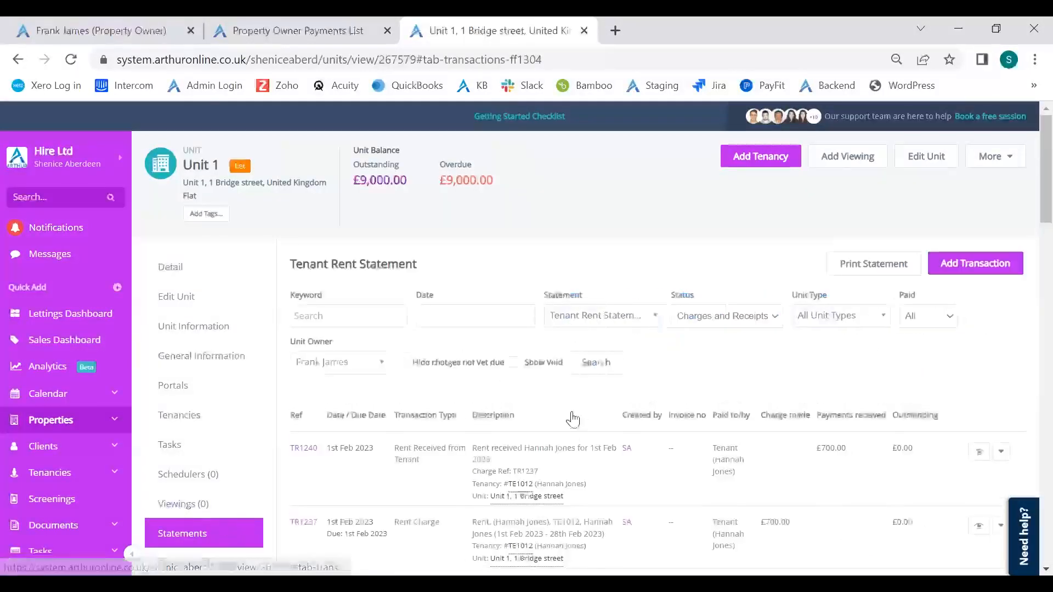
left_click(573, 433)
- Highlight the -£630.00 and -£570.00 remittance amounts, then open TR1246's actions menu
scroll(571, 432, "down", 3)
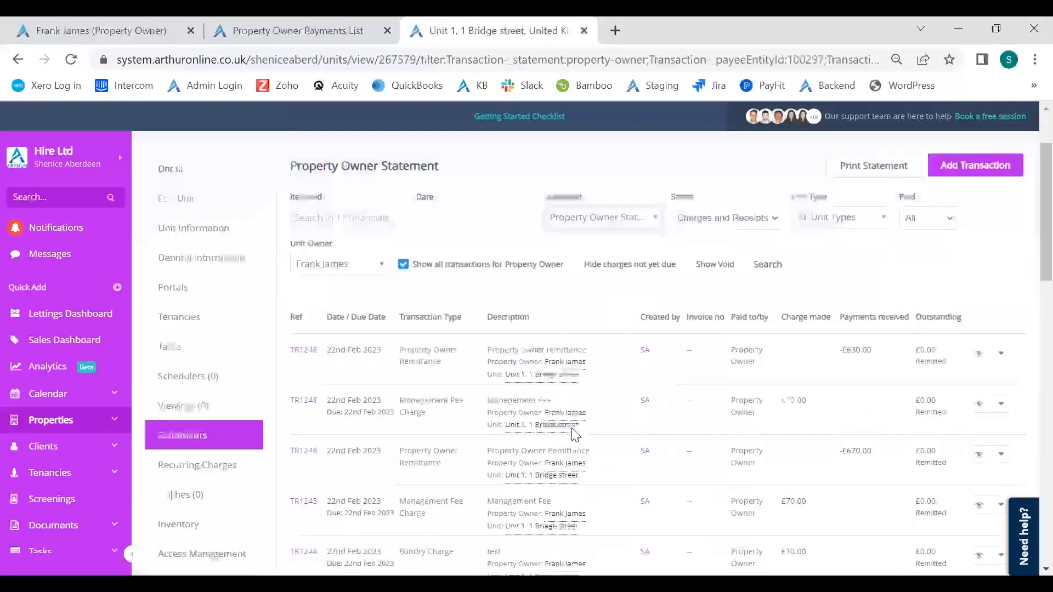
scroll(823, 275, "down", 2)
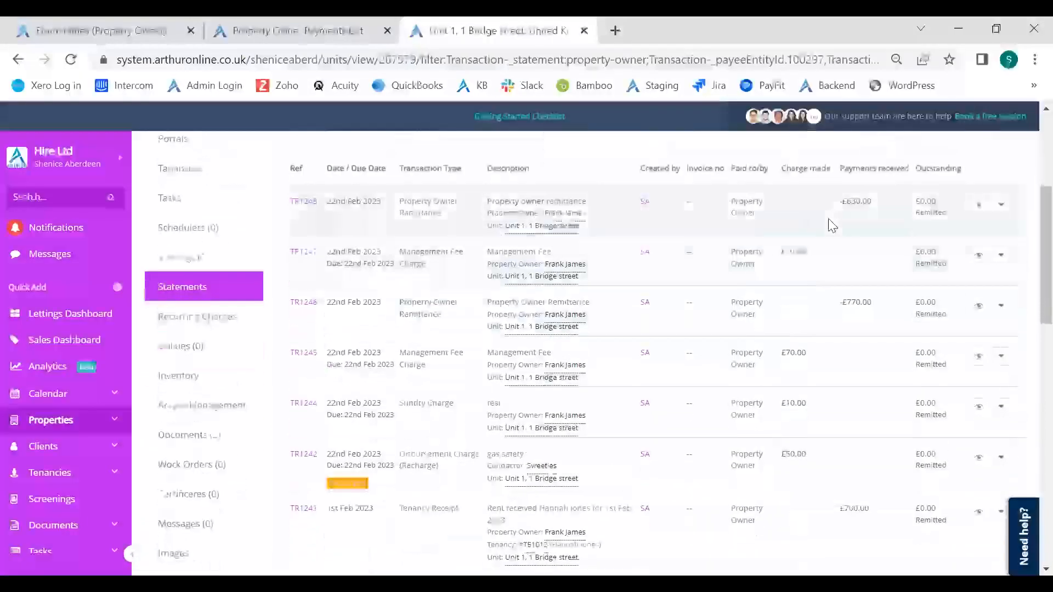
triple_click(851, 200)
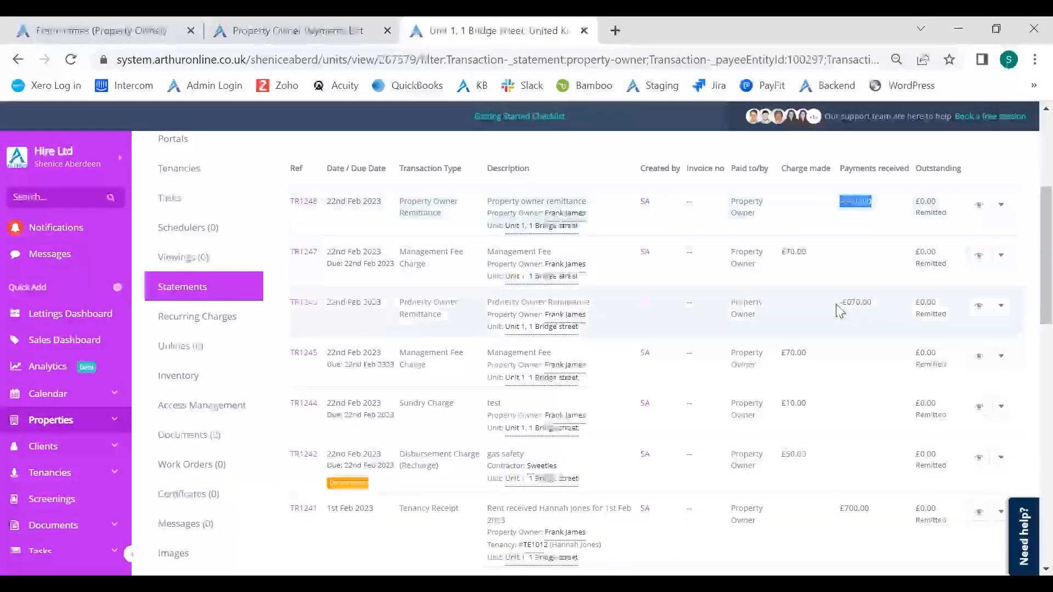
left_click_drag(834, 305, 874, 317)
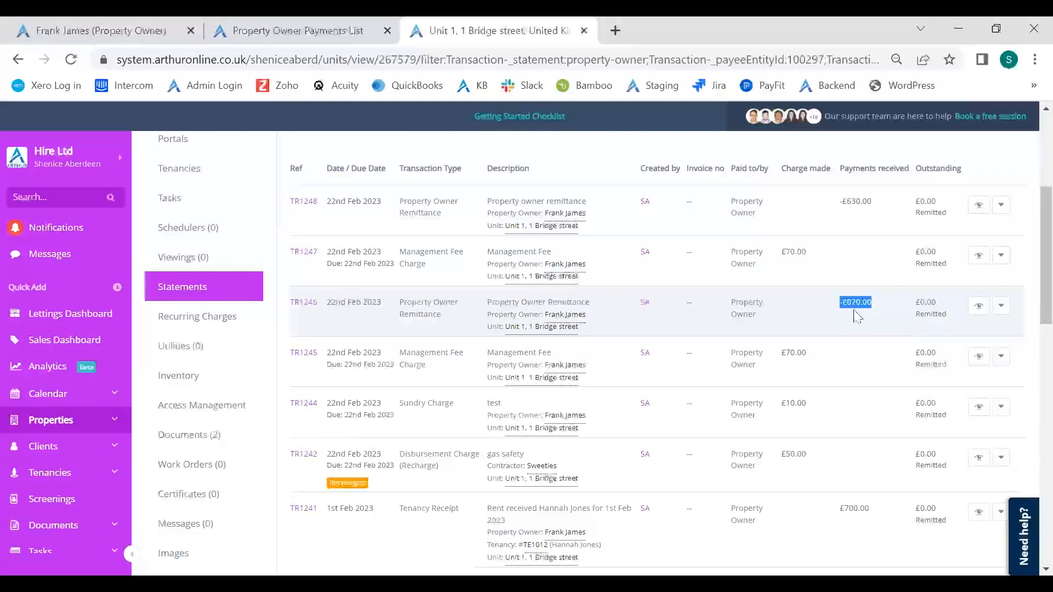
scroll(856, 311, "up", 1)
scroll(860, 317, "up", 4)
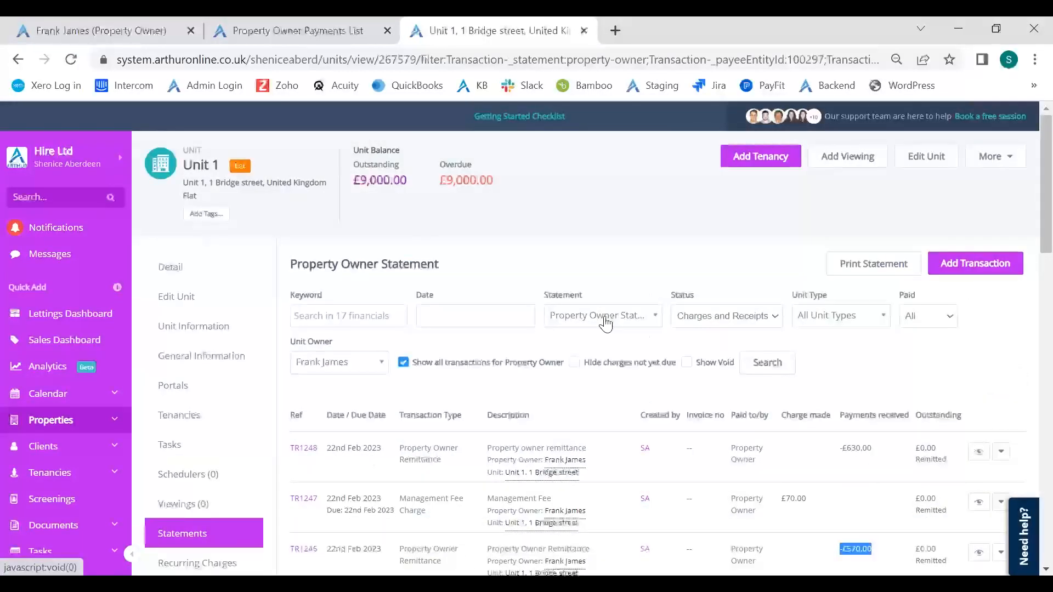
scroll(794, 373, "down", 3)
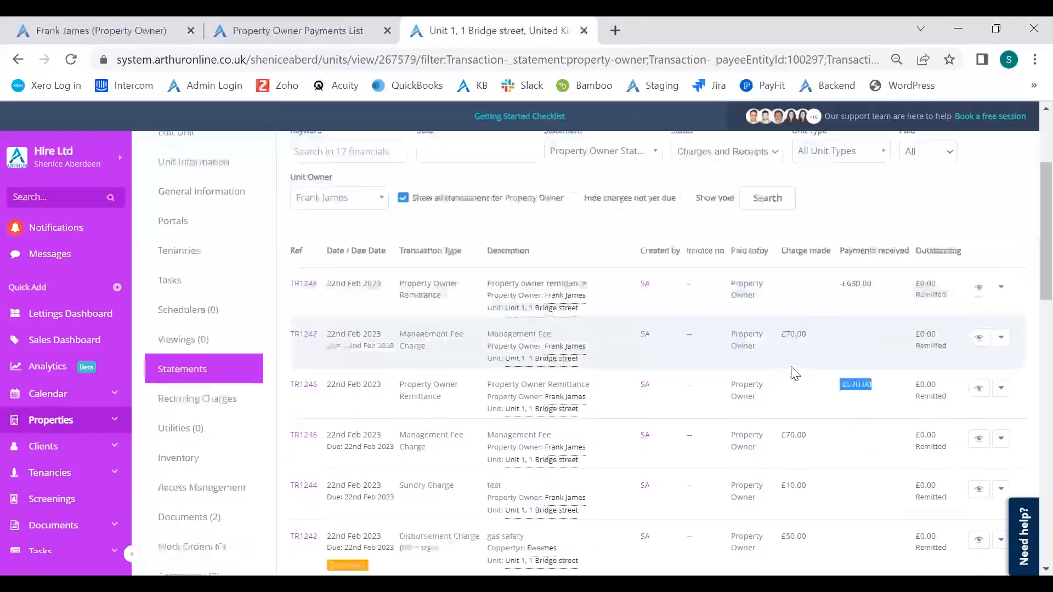
scroll(794, 372, "down", 2)
left_click(1000, 306)
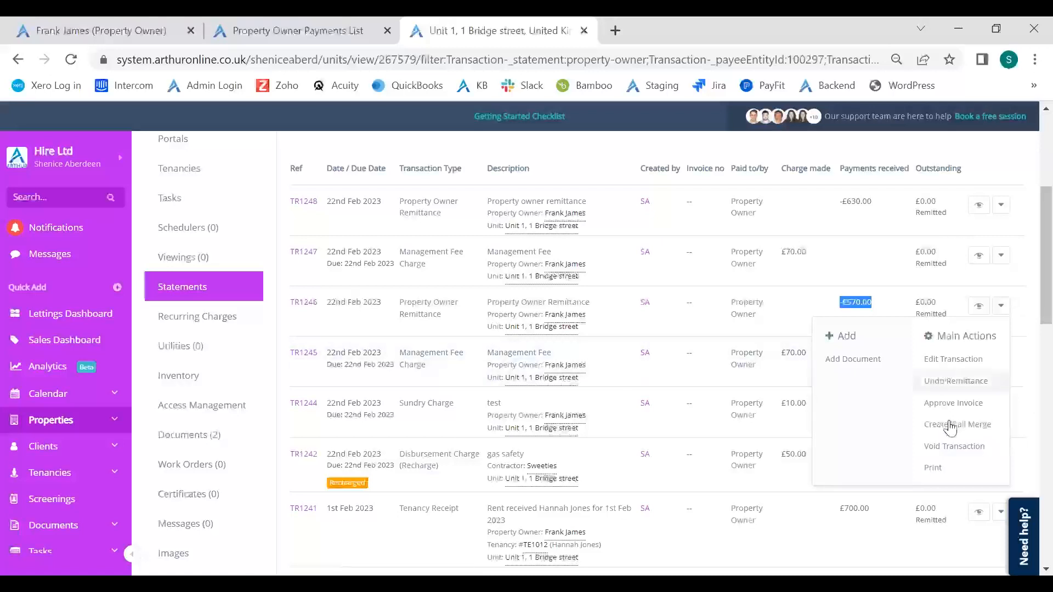
left_click(955, 448)
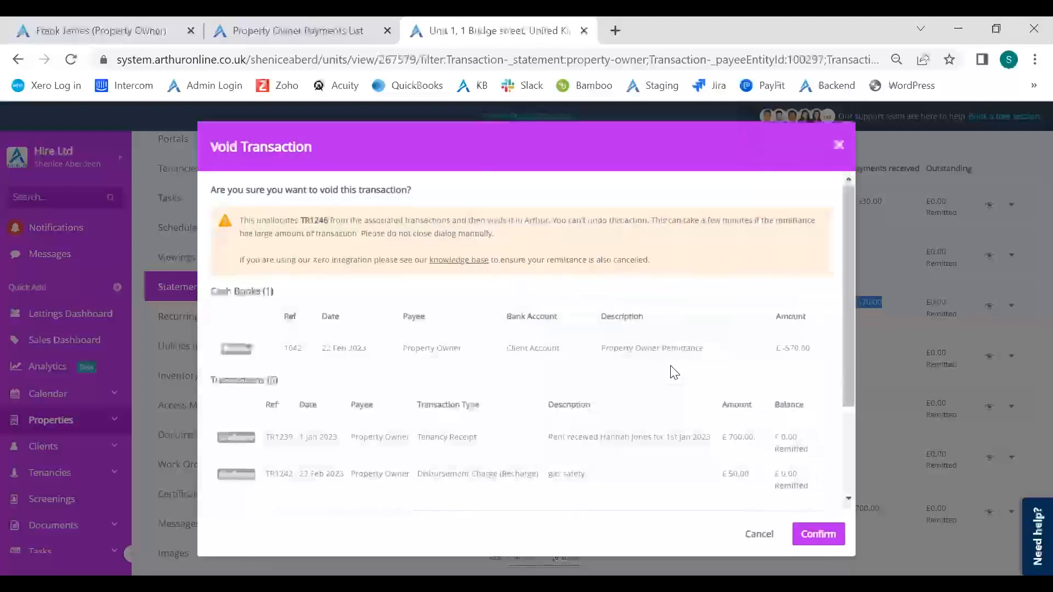
scroll(329, 274, "down", 3)
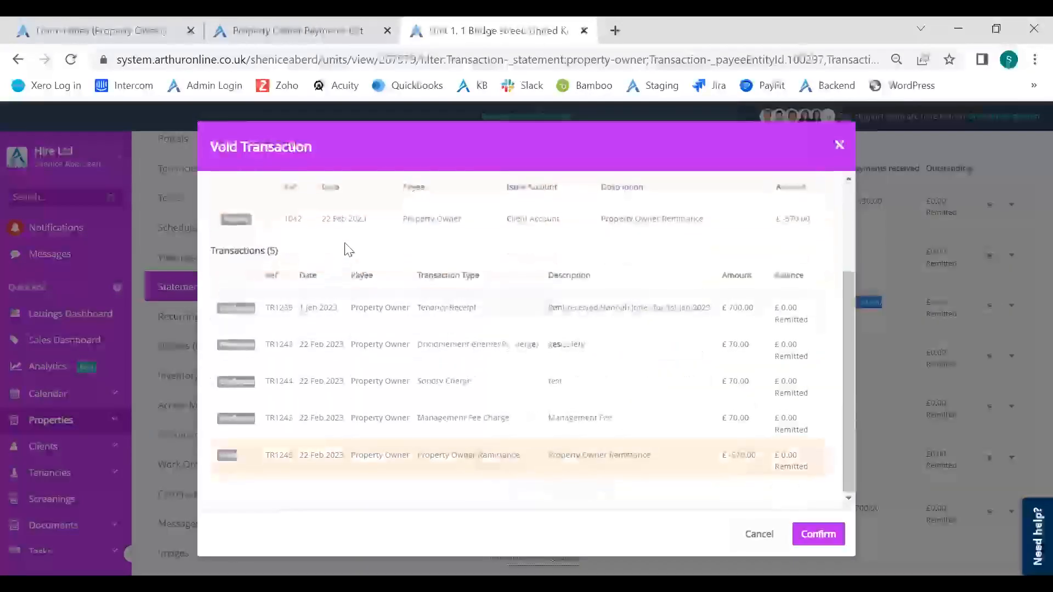
left_click_drag(441, 219, 398, 219)
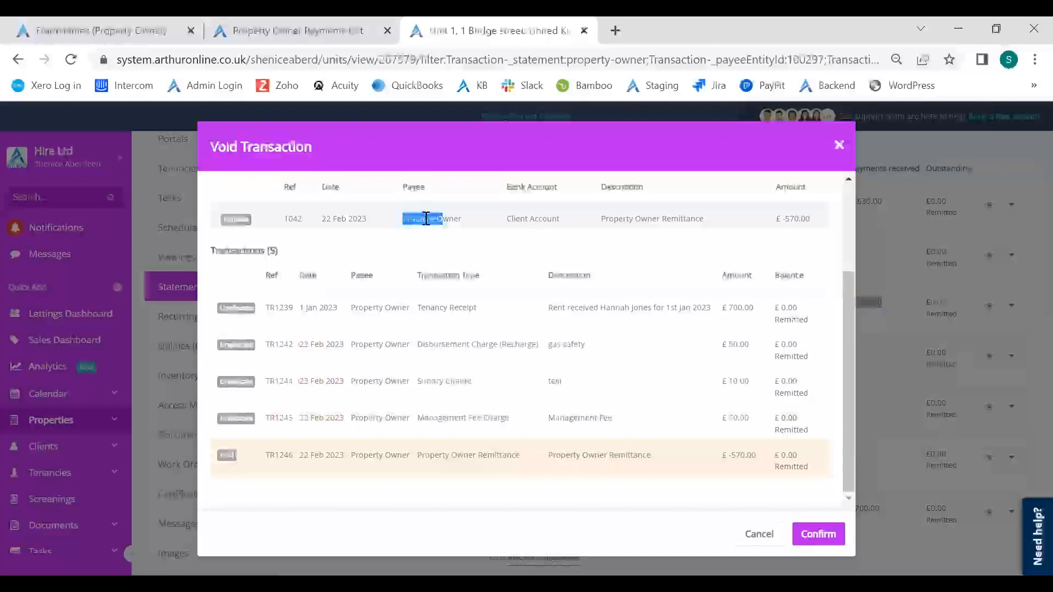
left_click_drag(773, 219, 812, 219)
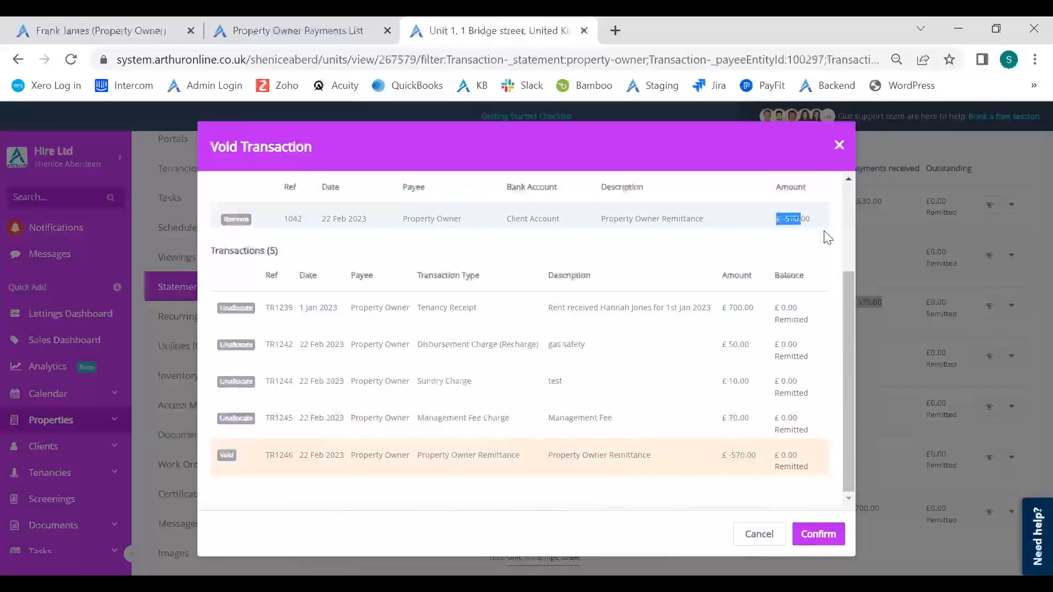
left_click_drag(417, 455, 766, 464)
right_click(767, 456)
left_click(504, 477)
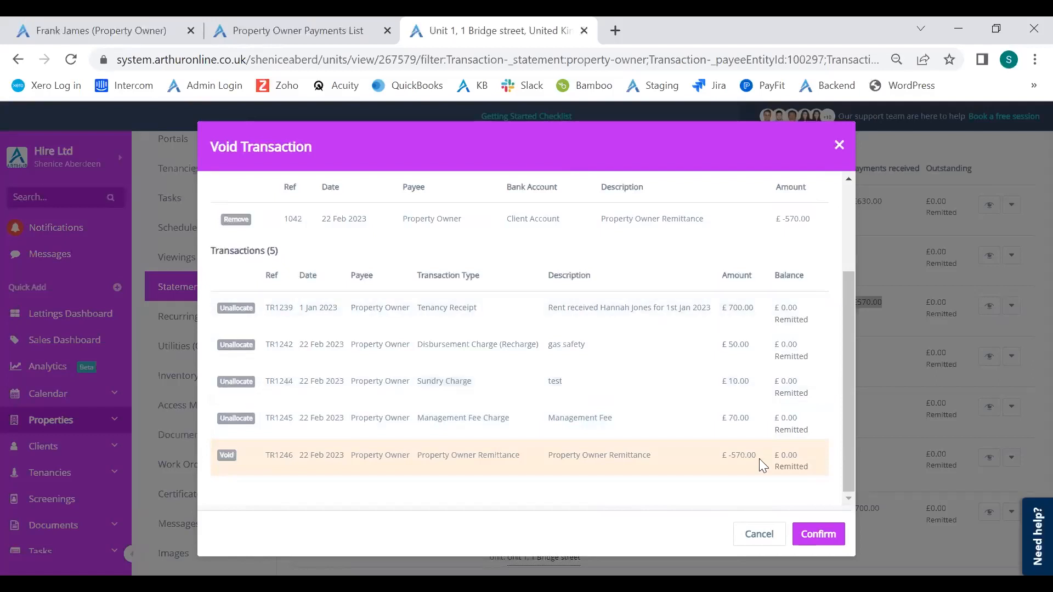
left_click(763, 542)
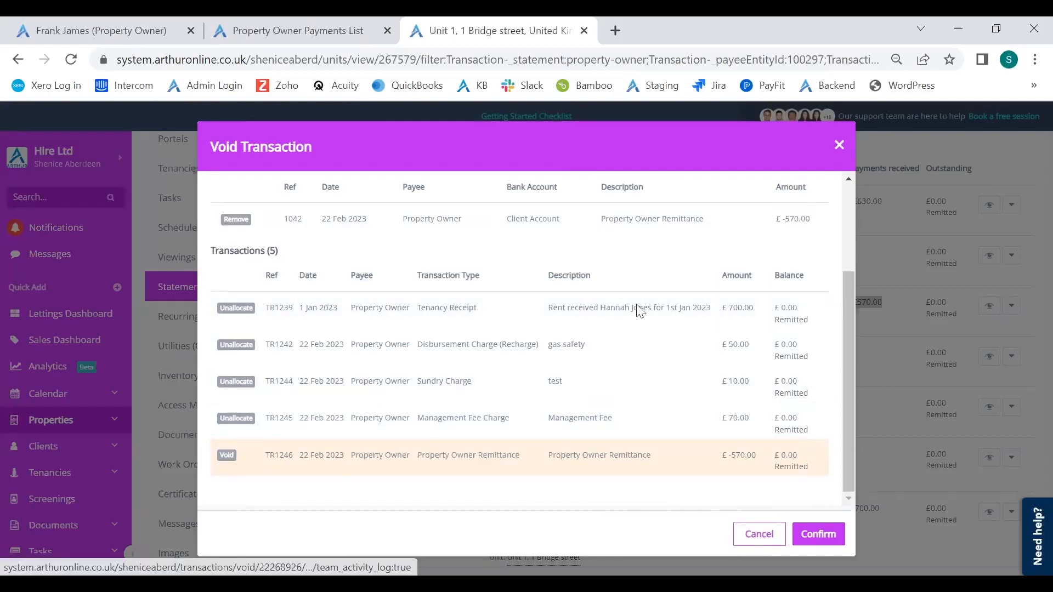
left_click(830, 318)
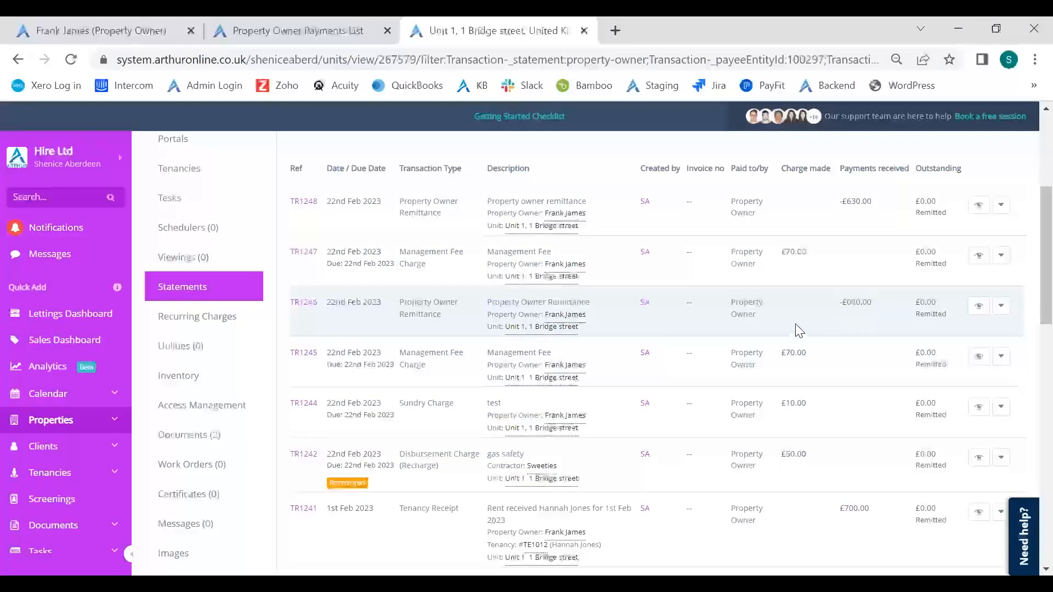
- Dismiss TR1248's actions, then open the first property owner's statement via Contacts > Property Owners
left_click(1008, 210)
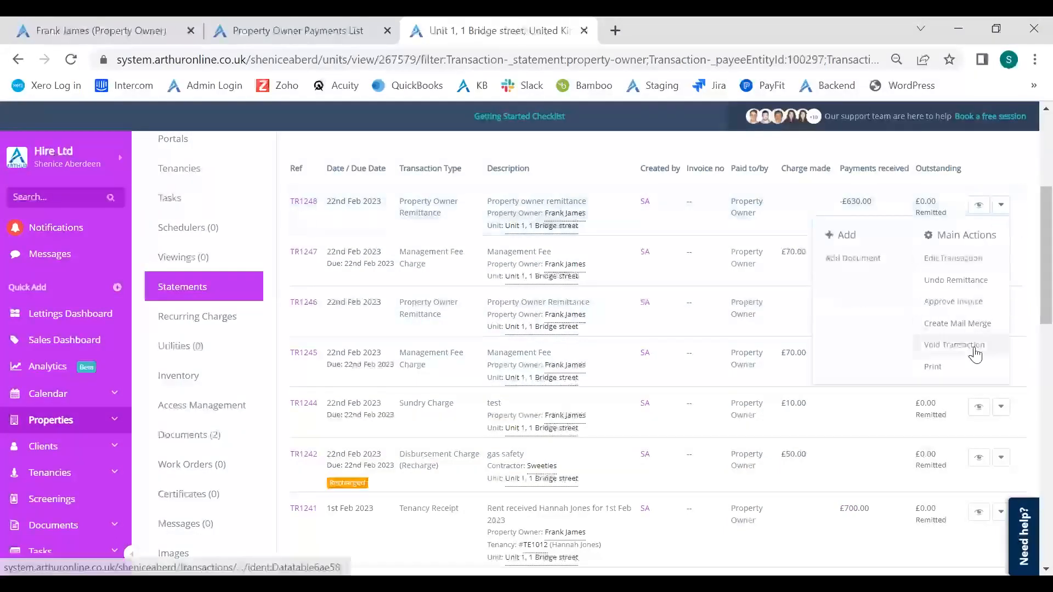
left_click(662, 178)
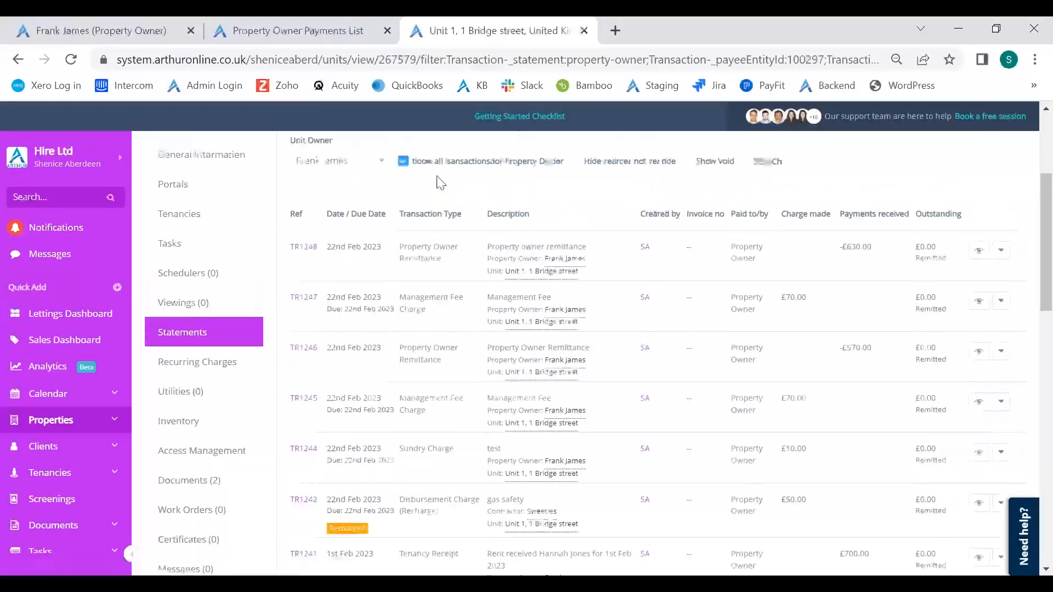
left_click(94, 18)
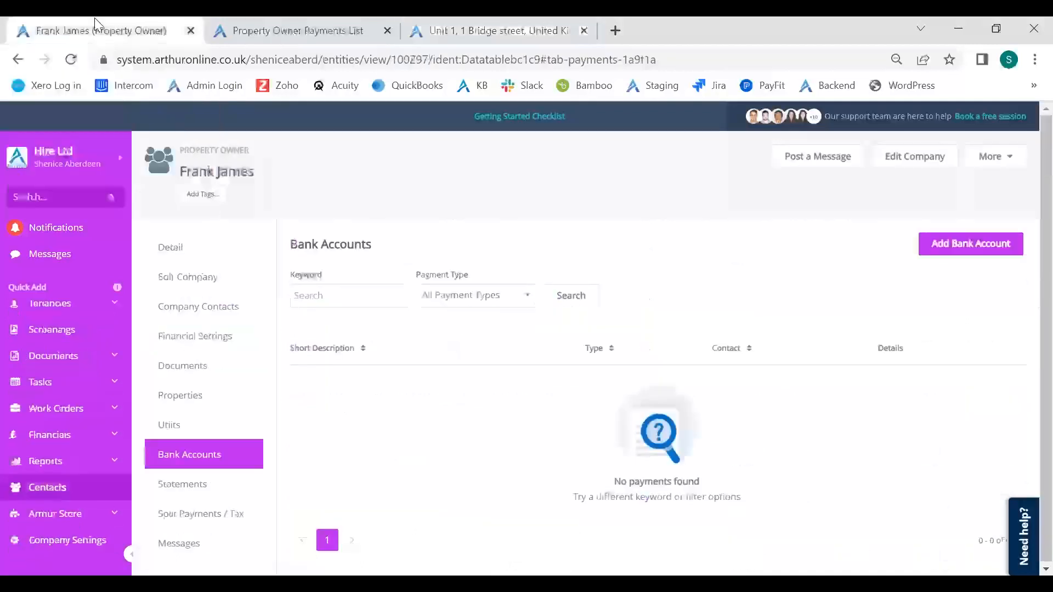
left_click(72, 493)
left_click(266, 217)
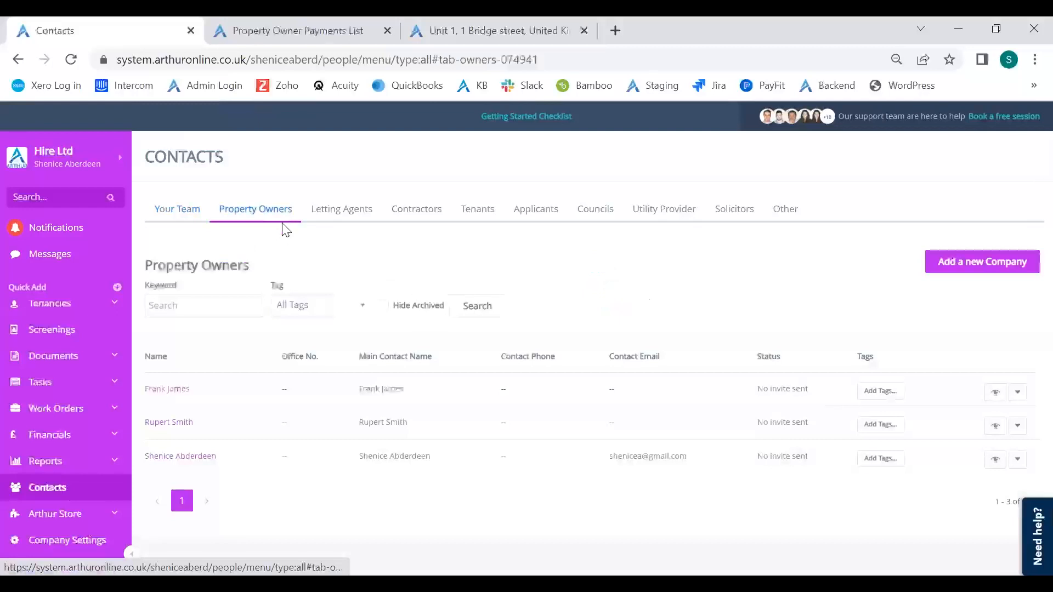
left_click(166, 390)
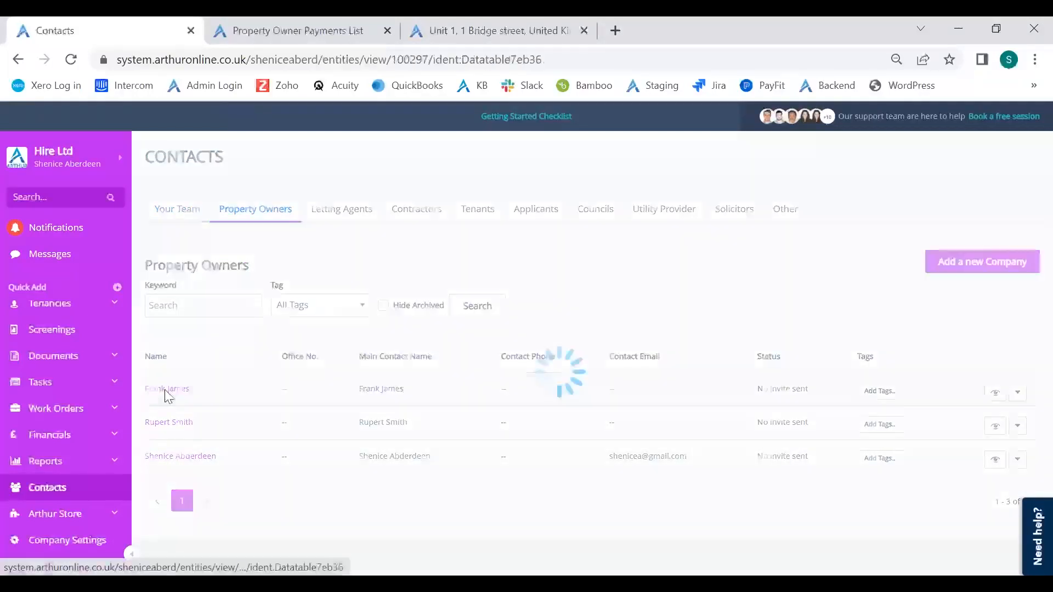
left_click(191, 491)
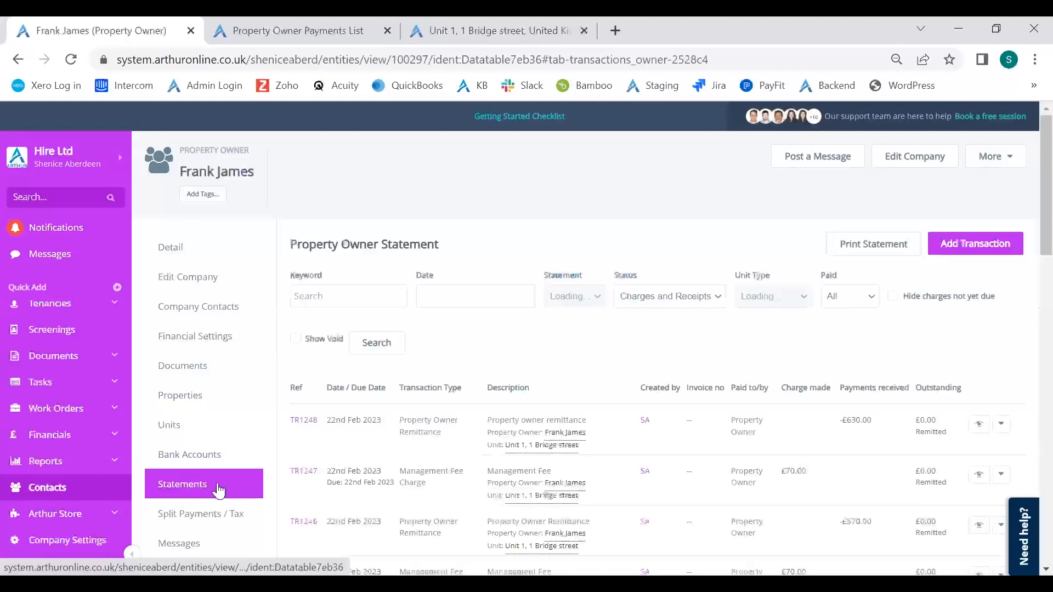
scroll(914, 274, "down", 3)
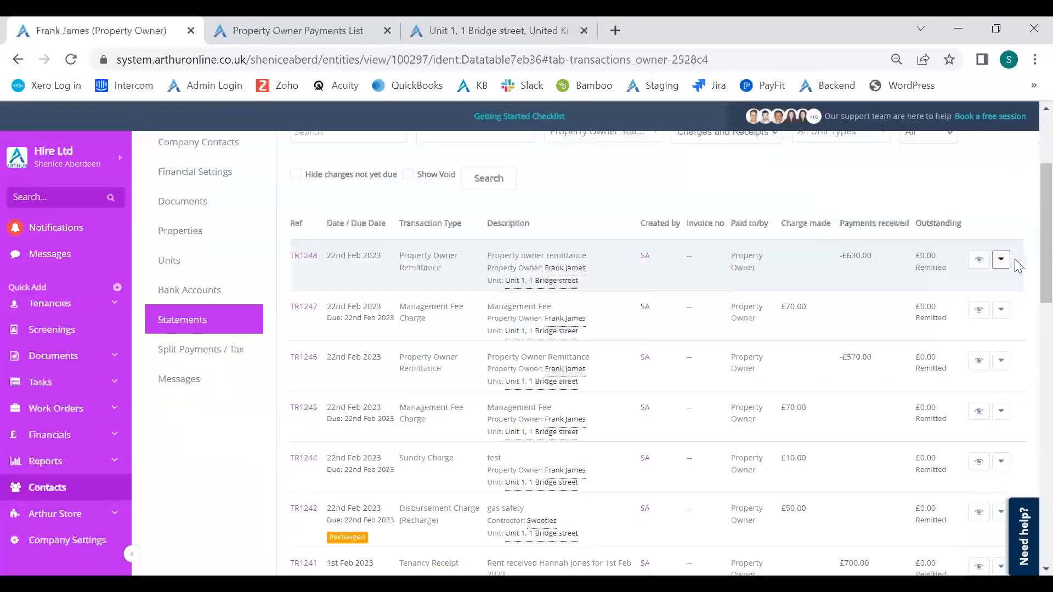
- Void remittance TR1248 for -£630.00 with Void Transaction and confirm
left_click(999, 261)
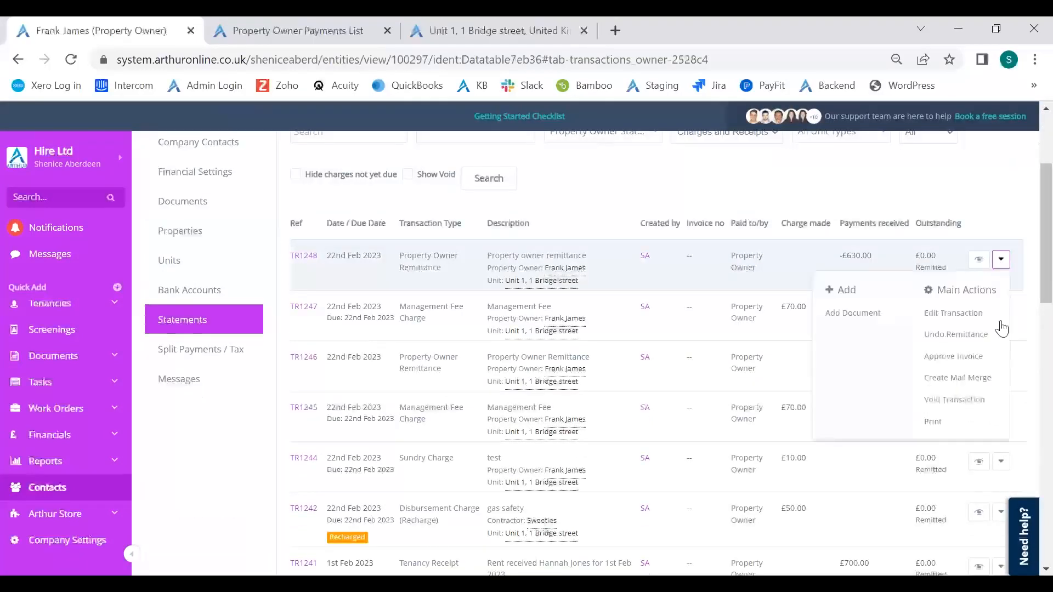
left_click(956, 403)
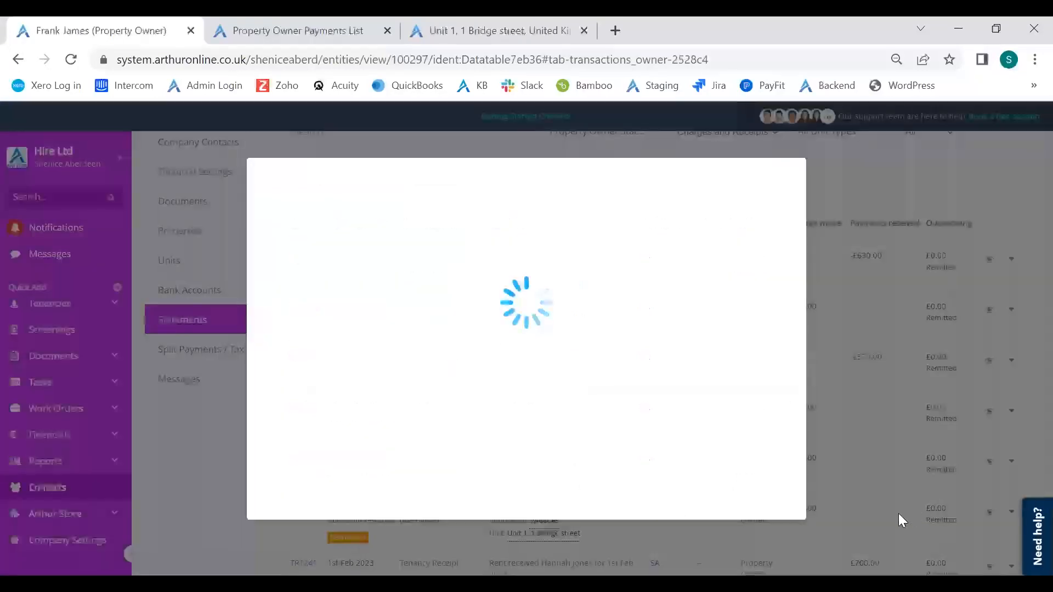
scroll(761, 466, "down", 2)
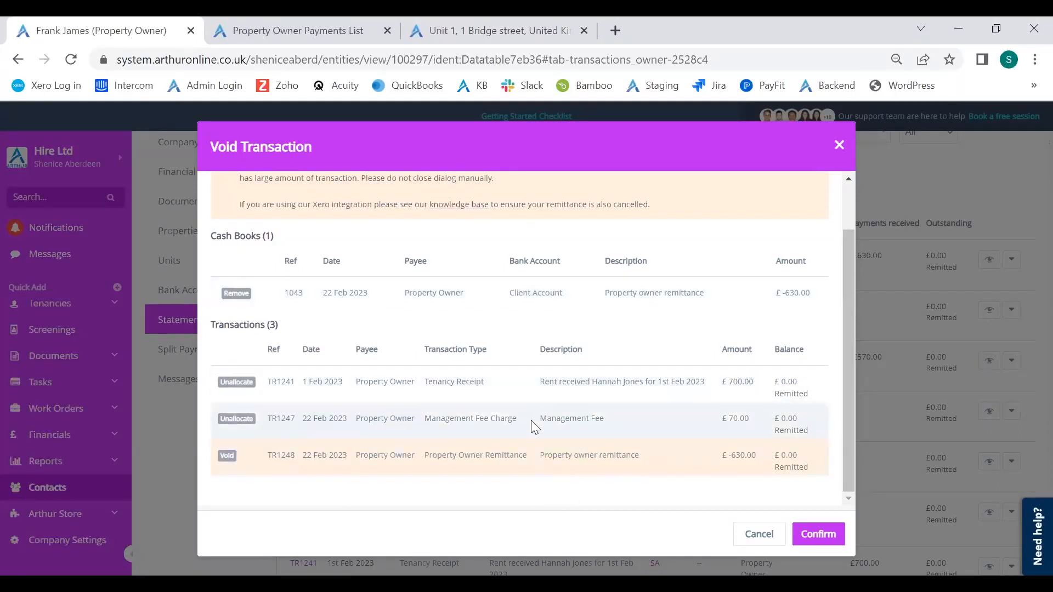
left_click(823, 533)
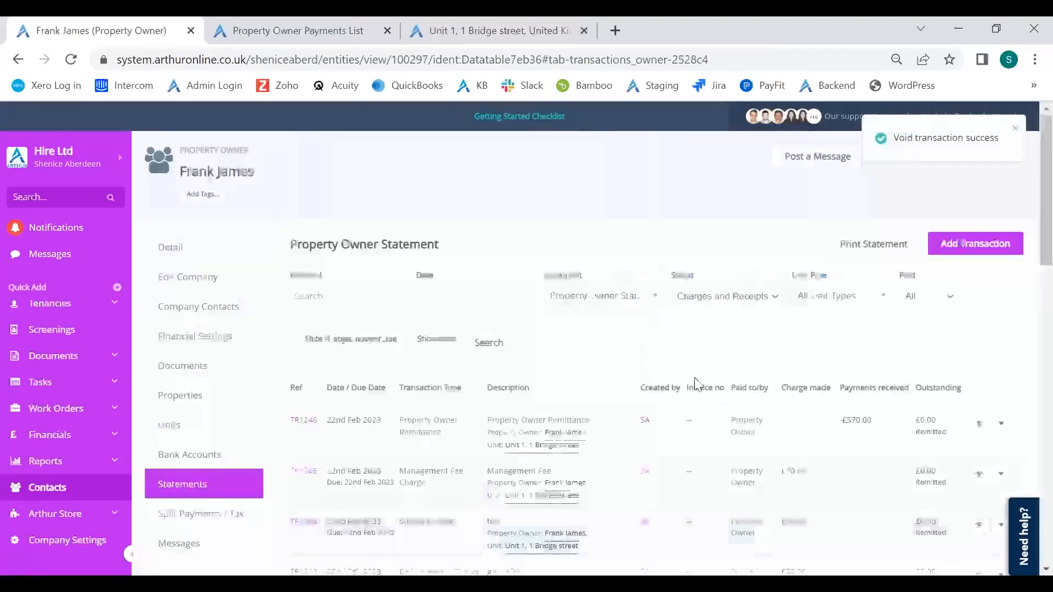
scroll(695, 384, "down", 6)
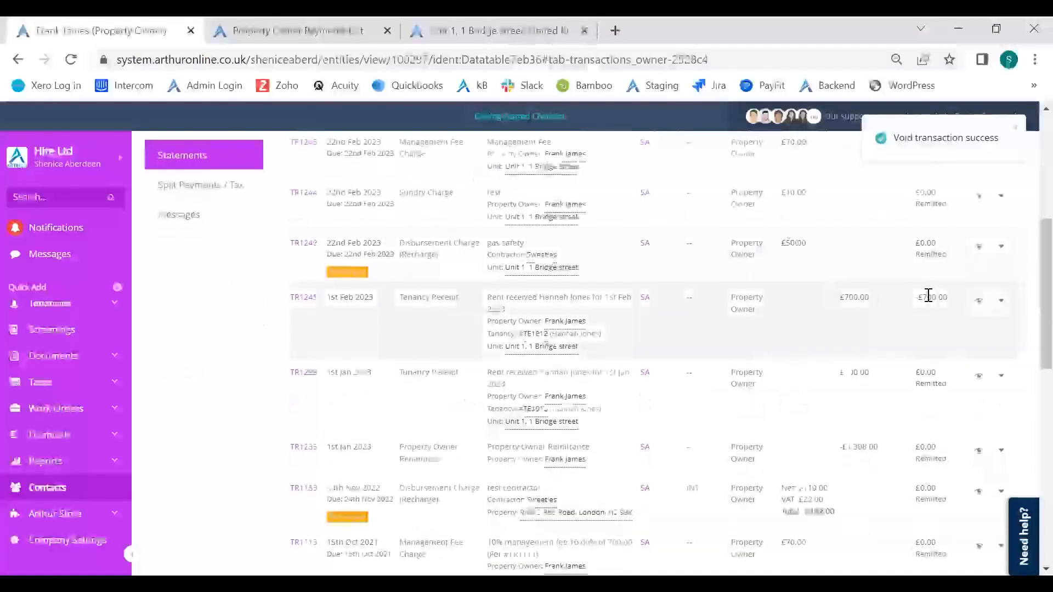
left_click_drag(954, 301, 854, 311)
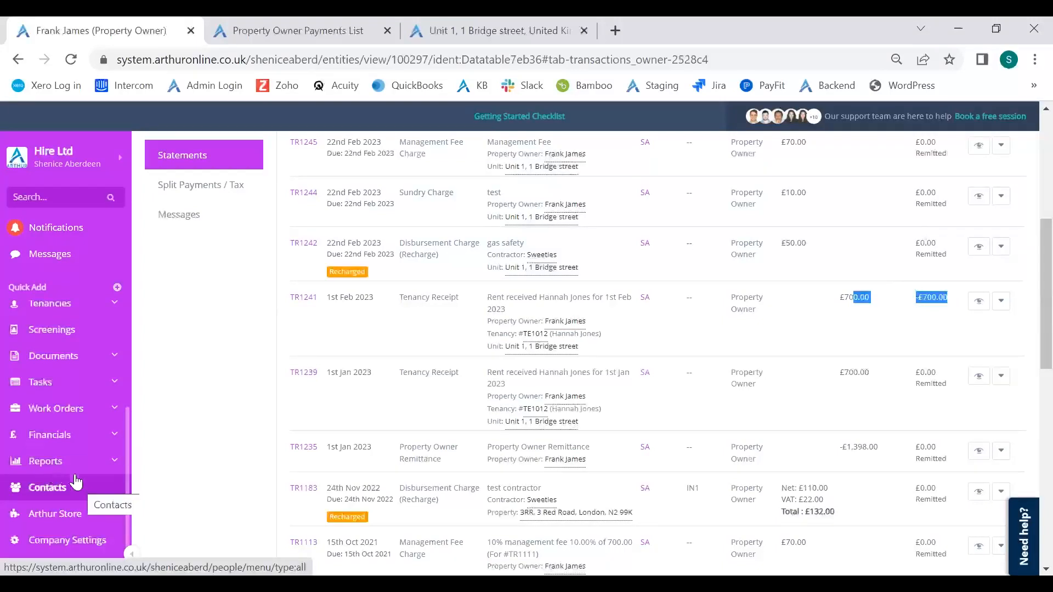
scroll(251, 249, "up", 6)
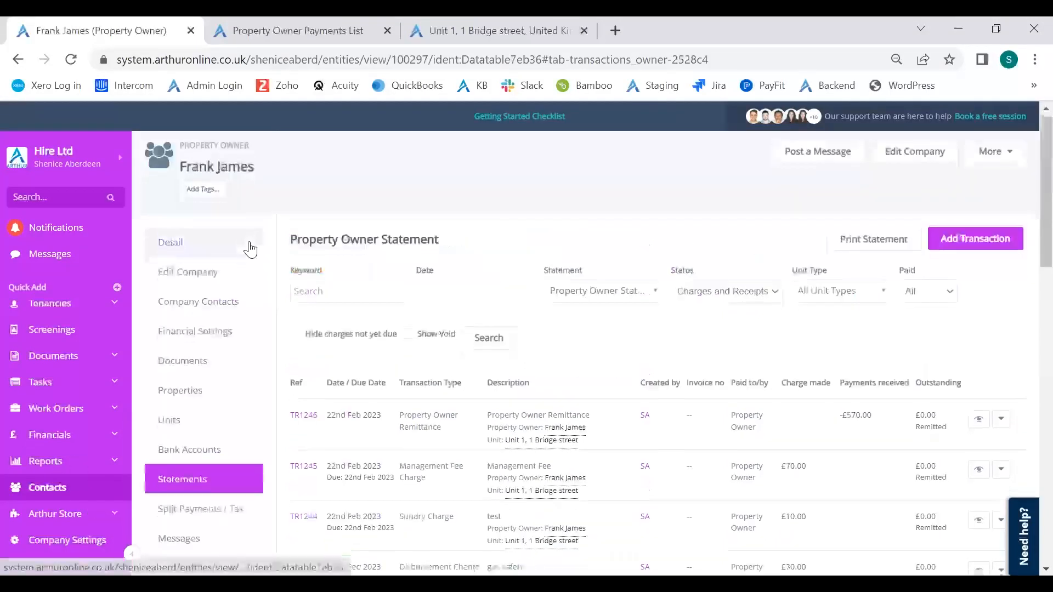
- Show the owner's properties, Bridge street and 3RR, both remitted by Property Owner
scroll(250, 250, "down", 1)
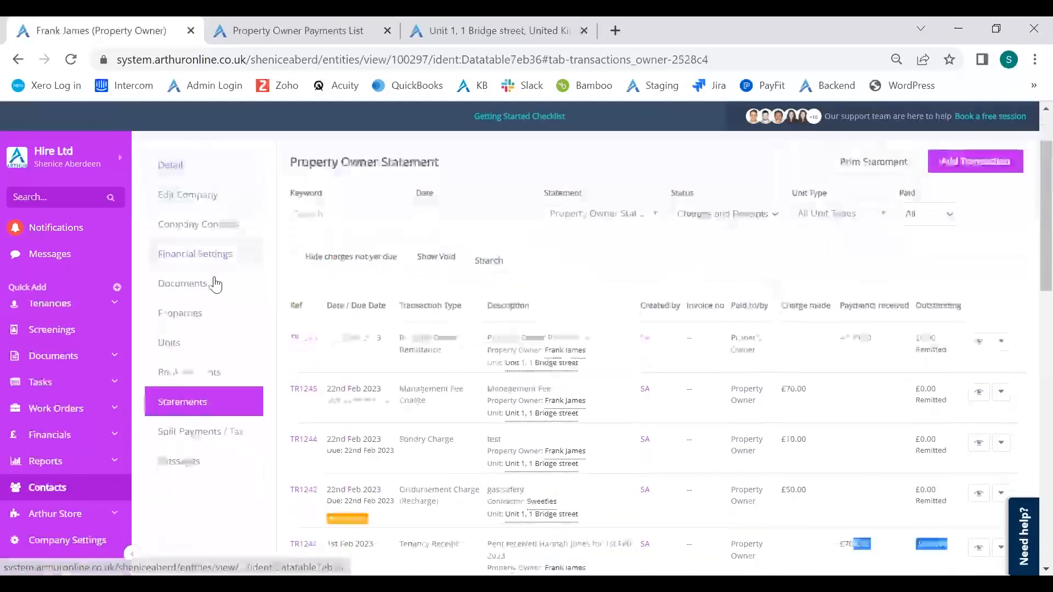
left_click(205, 323)
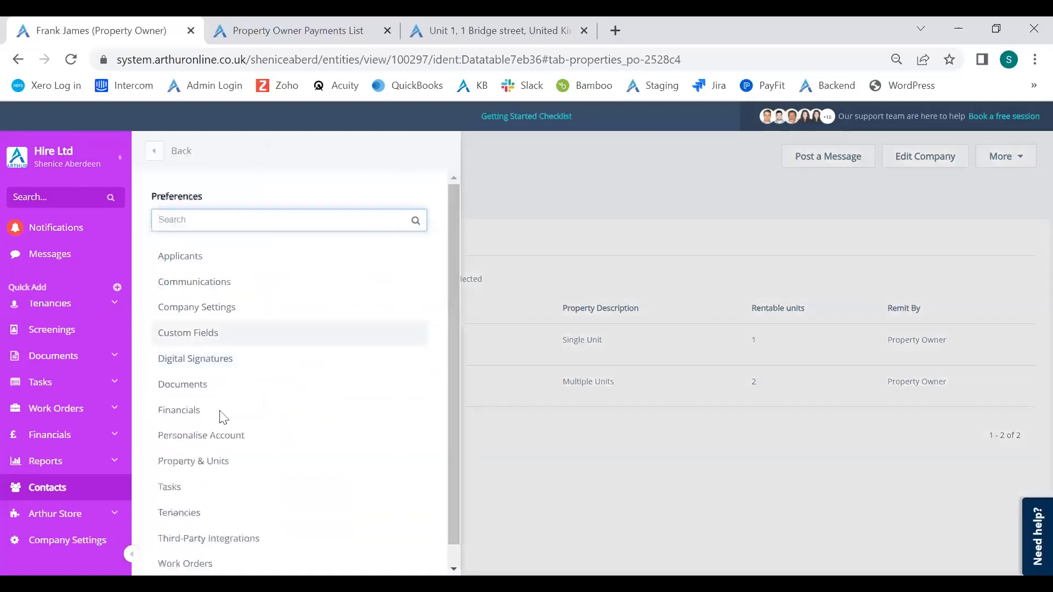
- Review the Remittance financial preferences, then view the Financials overview showing £3,522.00 transferable income
left_click(223, 417)
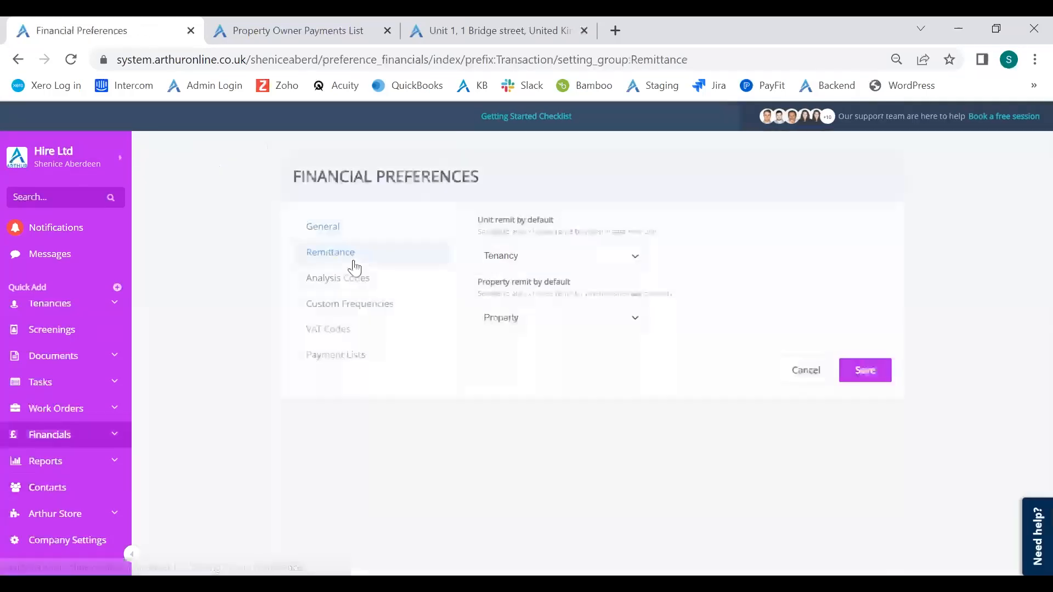
left_click(350, 357)
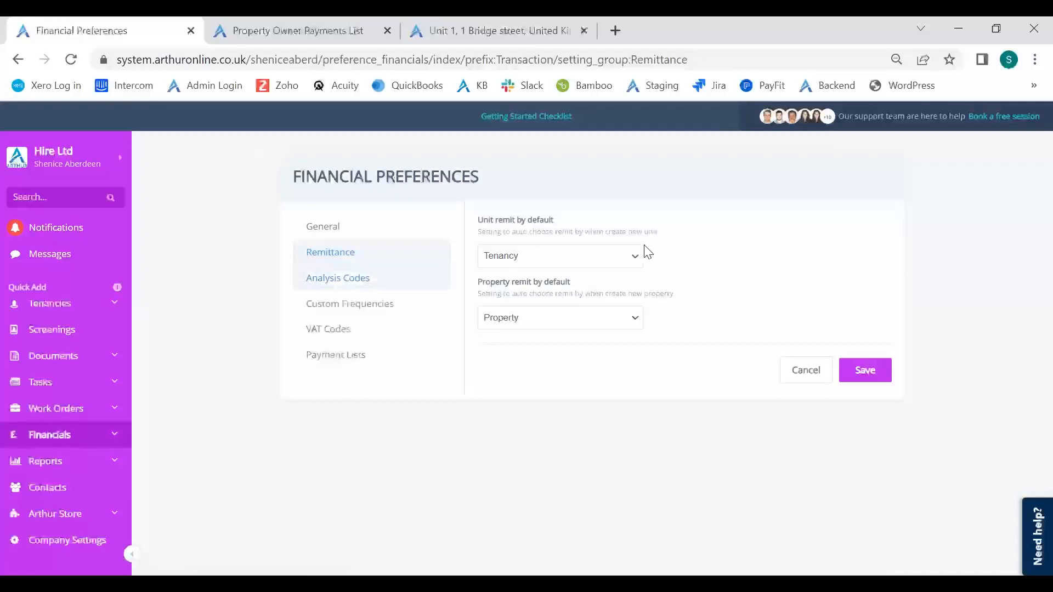
left_click(28, 442)
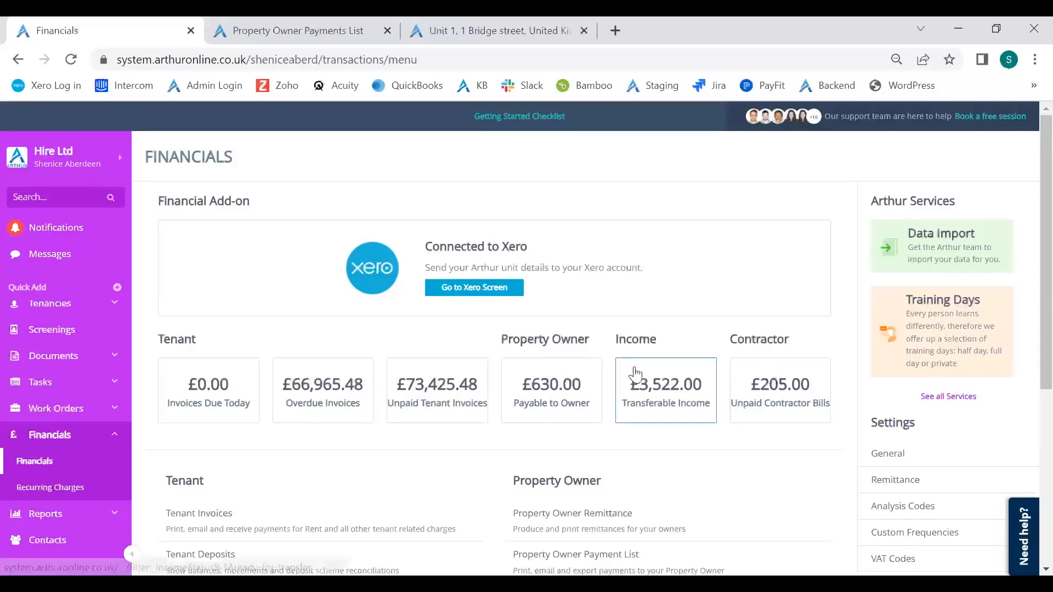
- Open the Hire Ltd account settings menu over the Financials overview
left_click(112, 173)
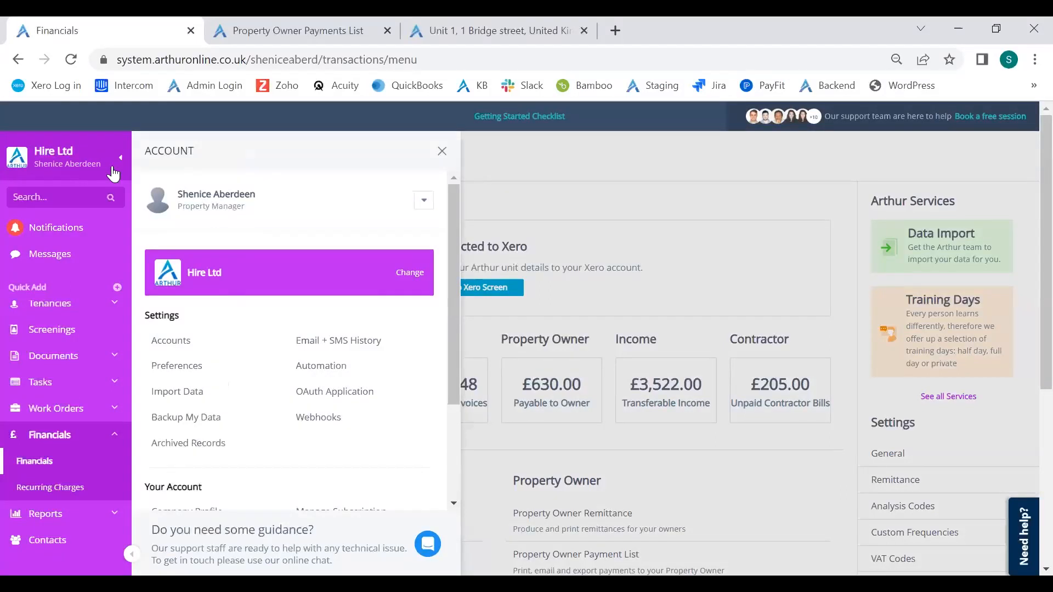
- Open Automation and expand the Financials group to show its remittance and deposit triggers
left_click(320, 379)
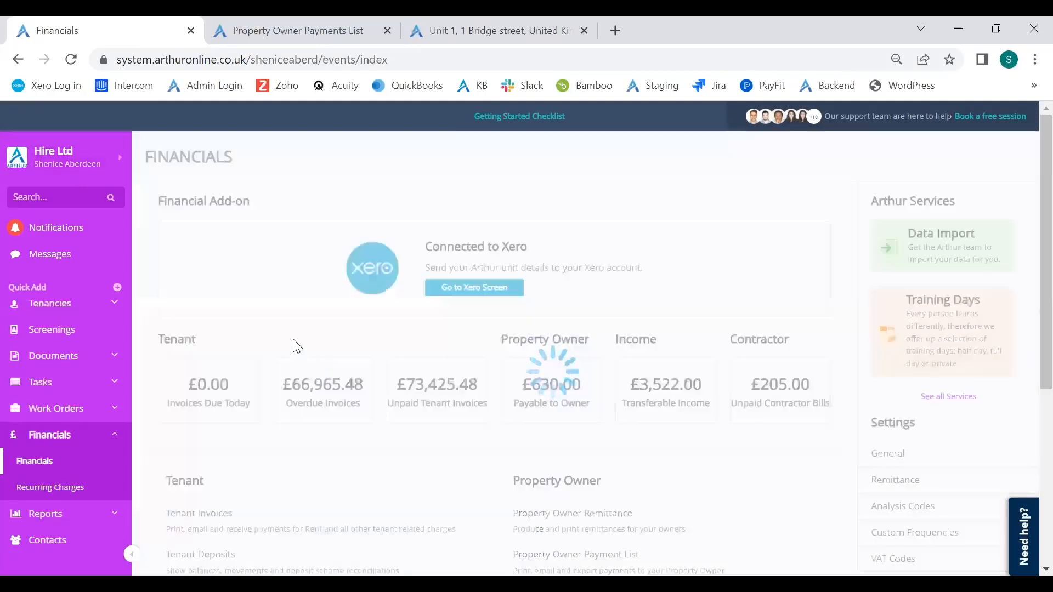
scroll(268, 357, "down", 2)
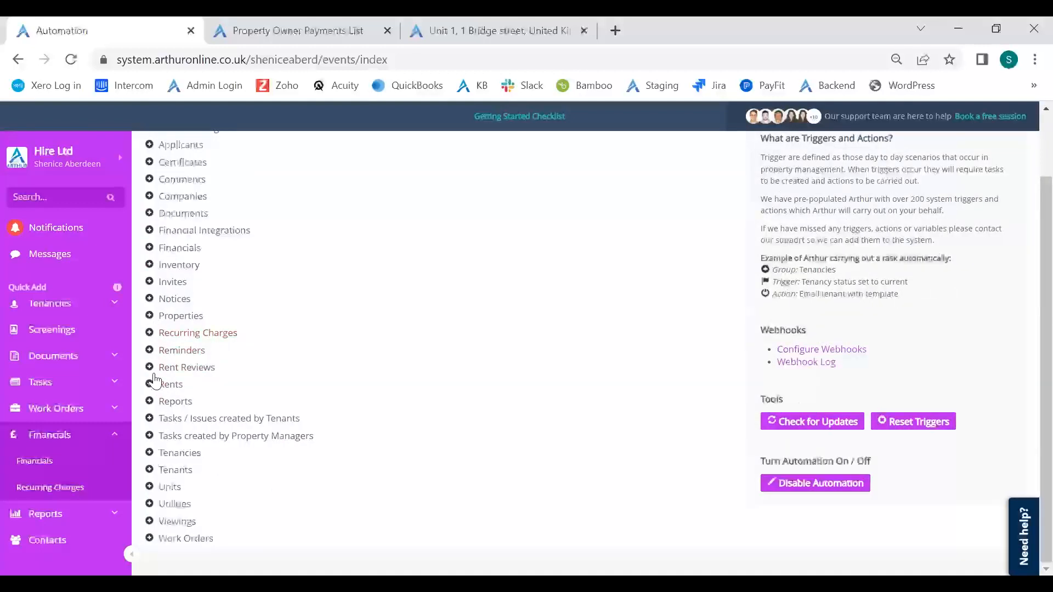
scroll(159, 440, "up", 2)
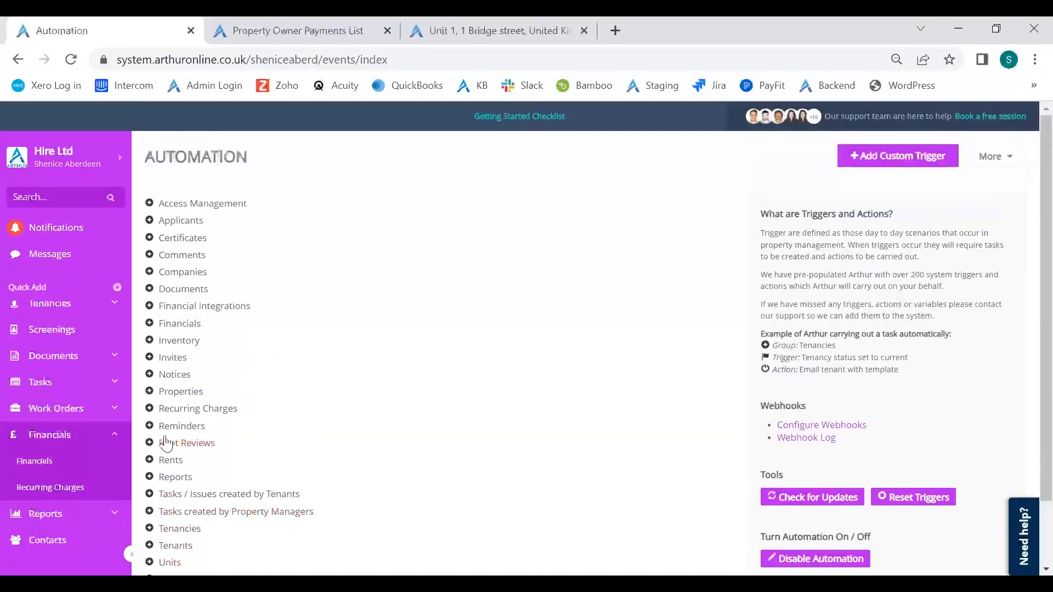
left_click(149, 323)
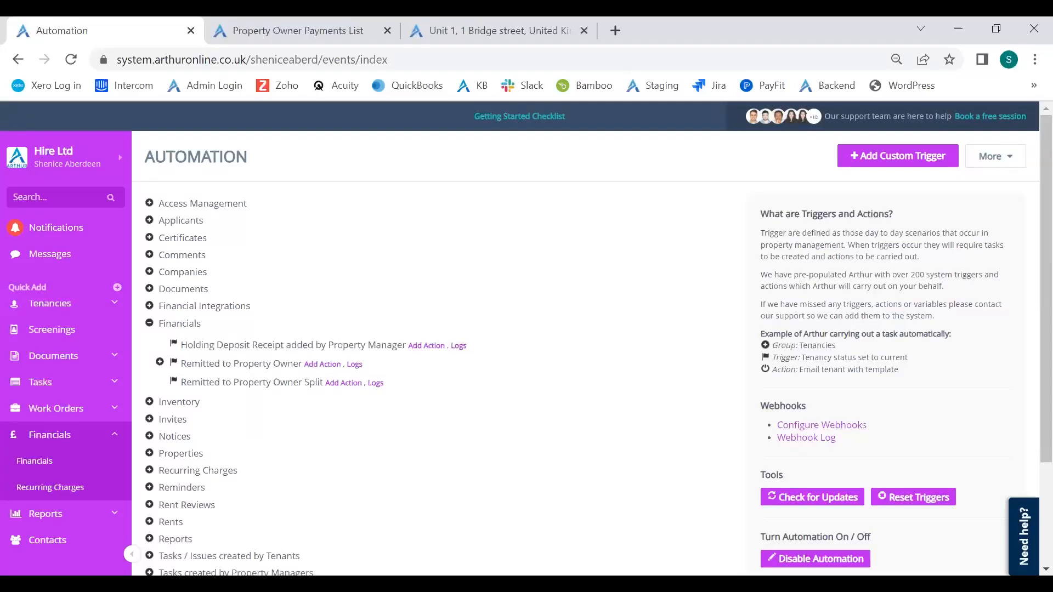
- Open Financial Preferences via account settings > Preferences, then return to the Property Owner Payments List
left_click(83, 162)
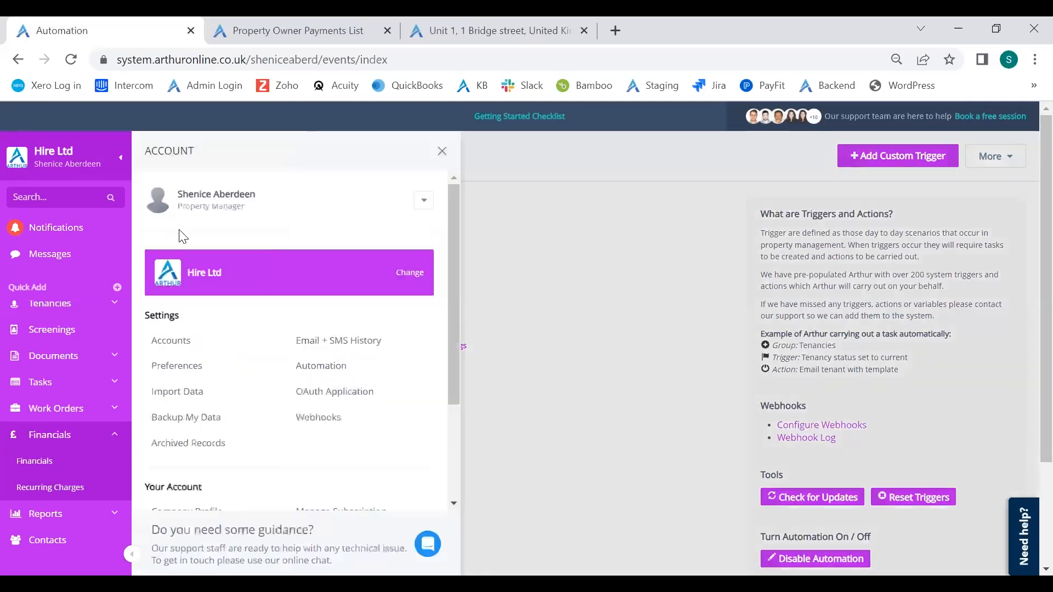
left_click(186, 369)
left_click(275, 410)
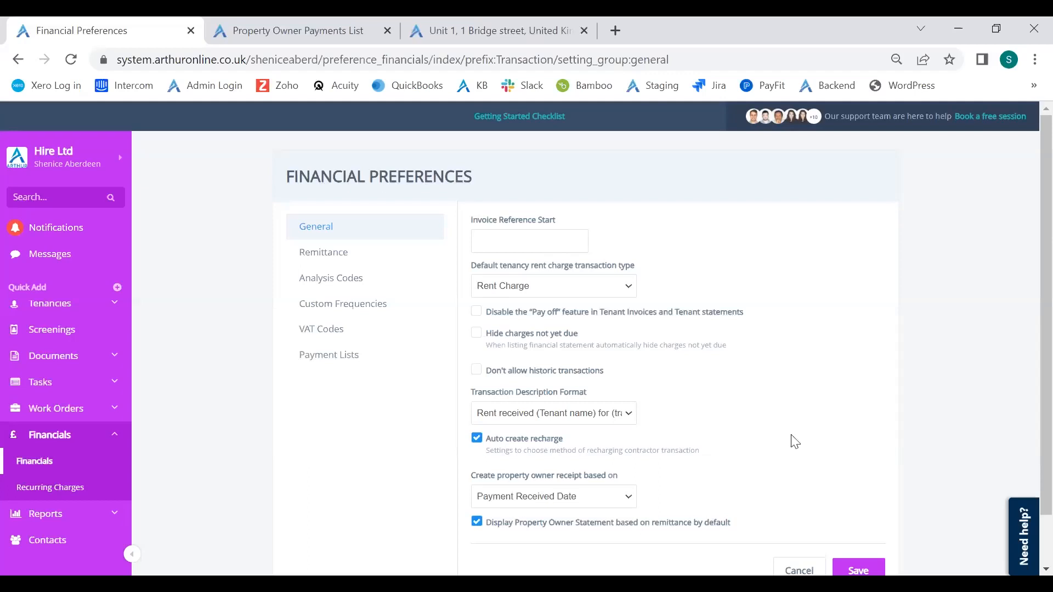
left_click(316, 32)
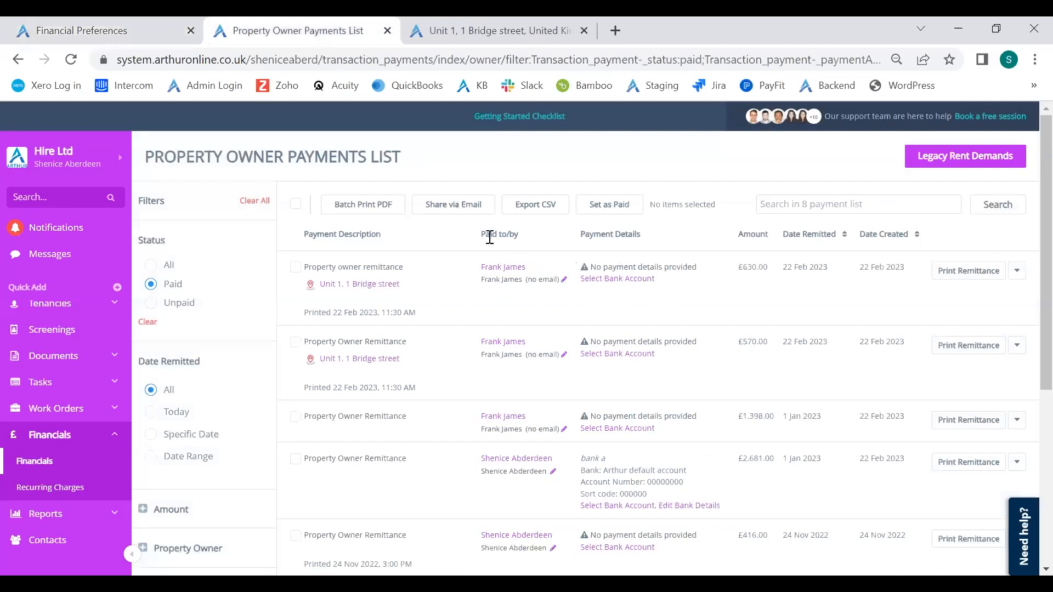
- Reopen the owner's statement from the first payment and open actions for the £50.00 gas safety charge TR1242
left_click(104, 25)
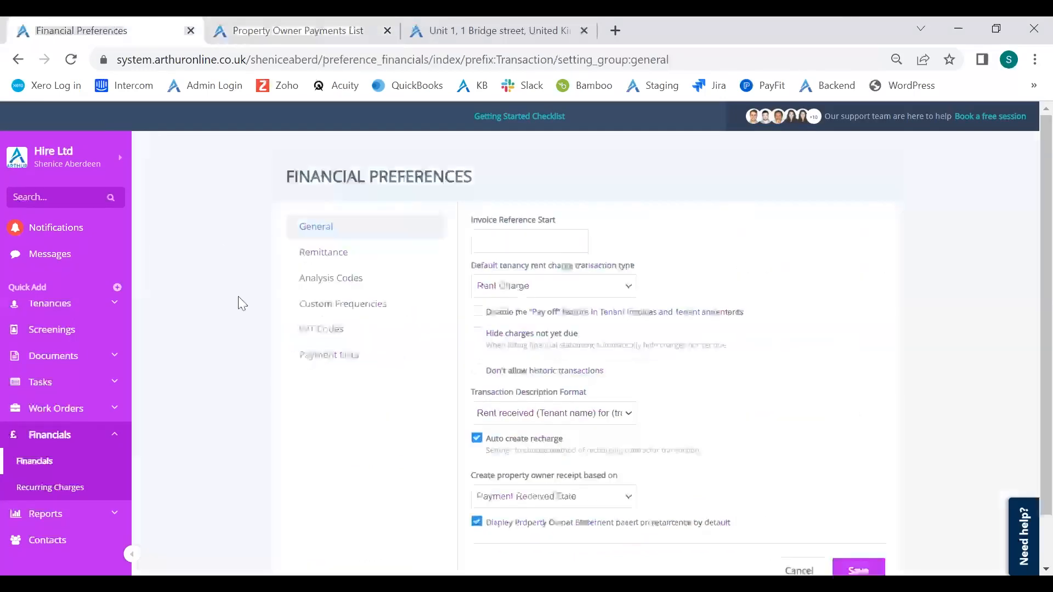
left_click(221, 29)
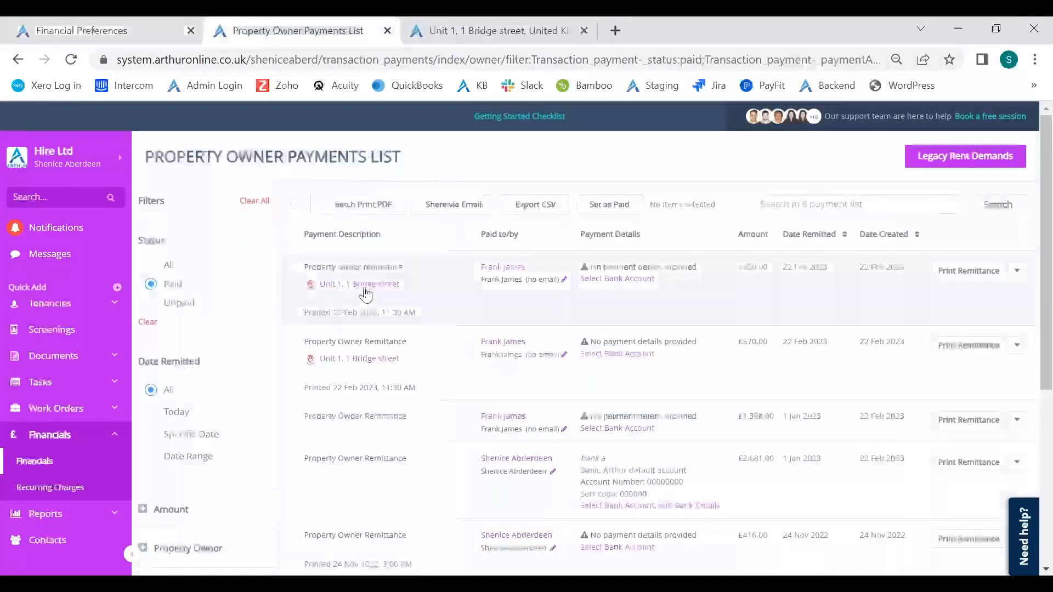
left_click(503, 268)
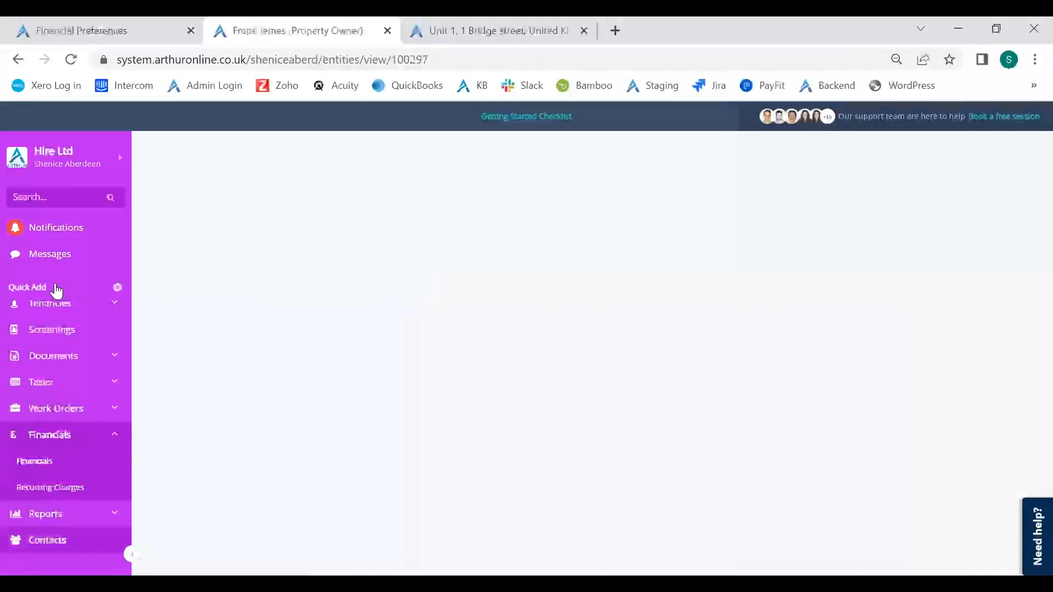
left_click(175, 486)
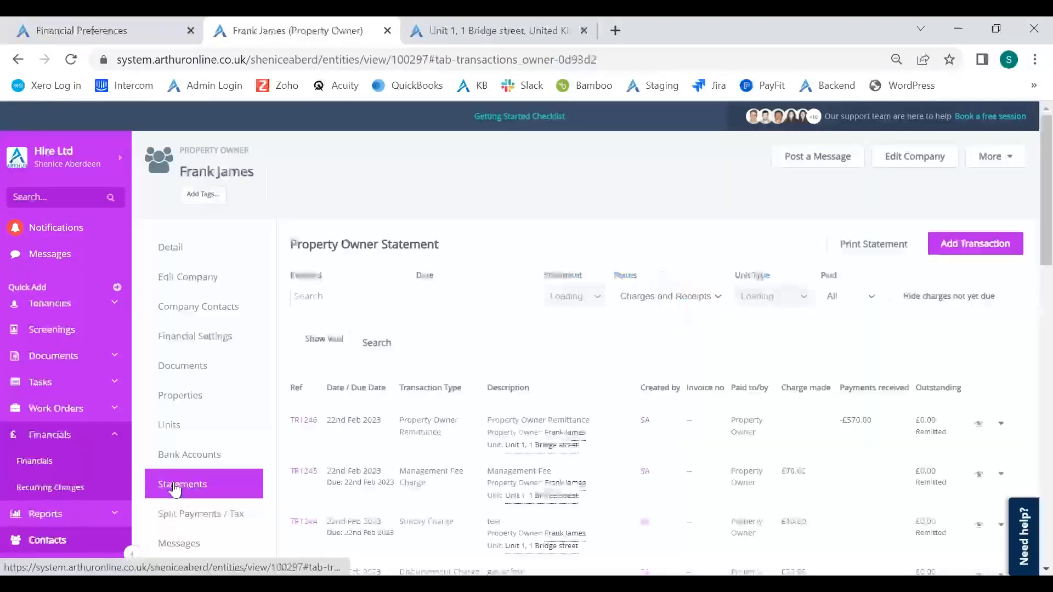
scroll(519, 338, "down", 5)
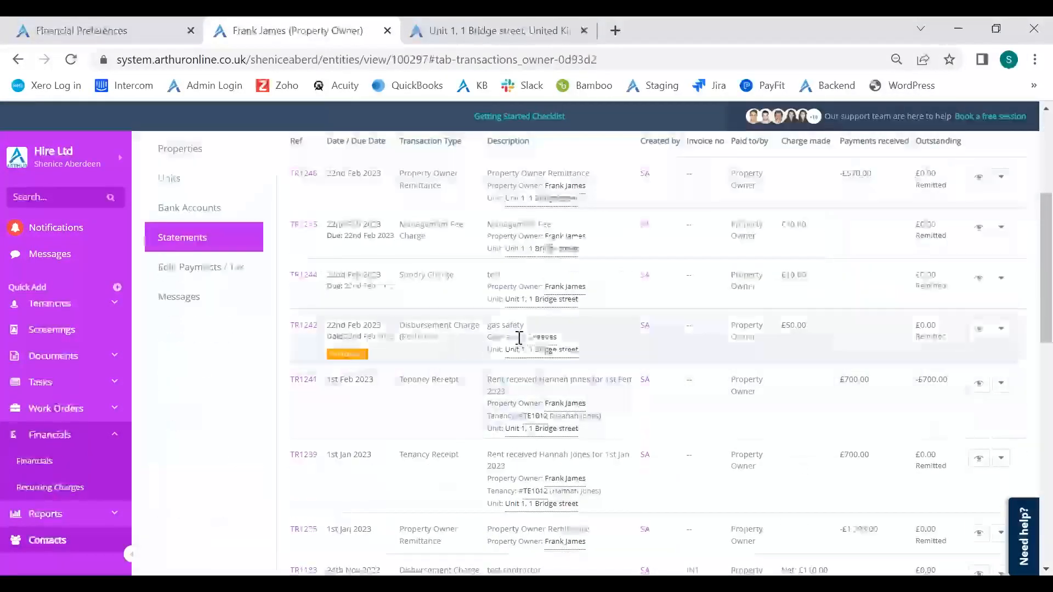
left_click(1000, 331)
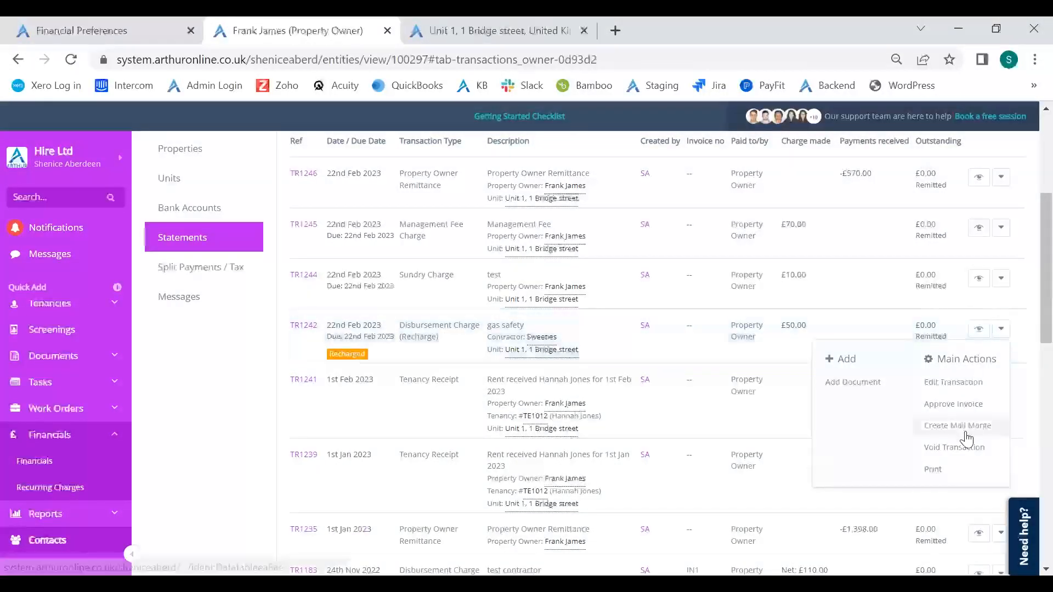
- Print the TR1242 gas safety charge using the Invoice layout
left_click(946, 474)
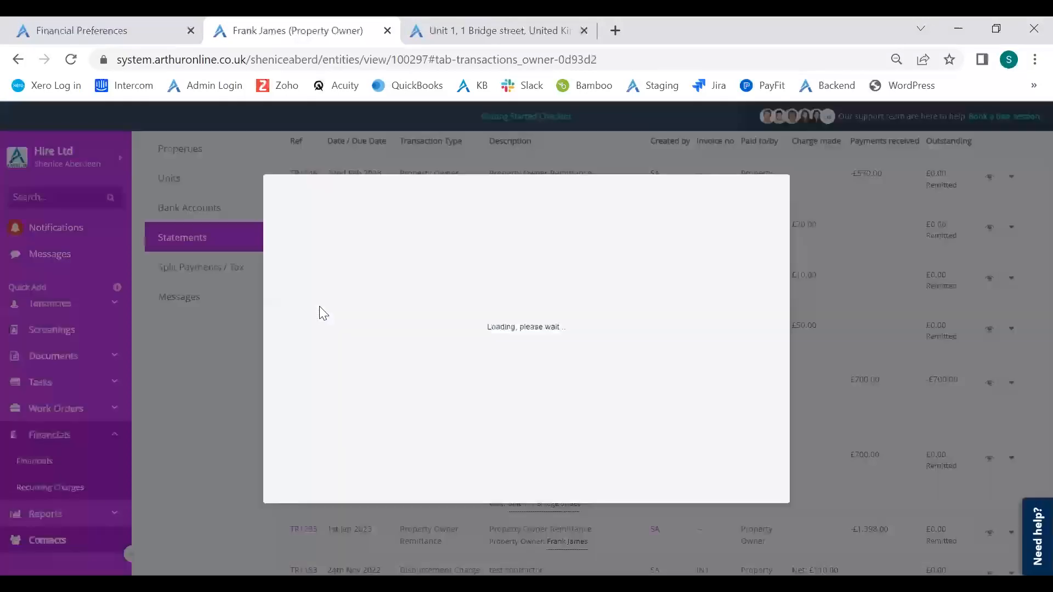
left_click(377, 303)
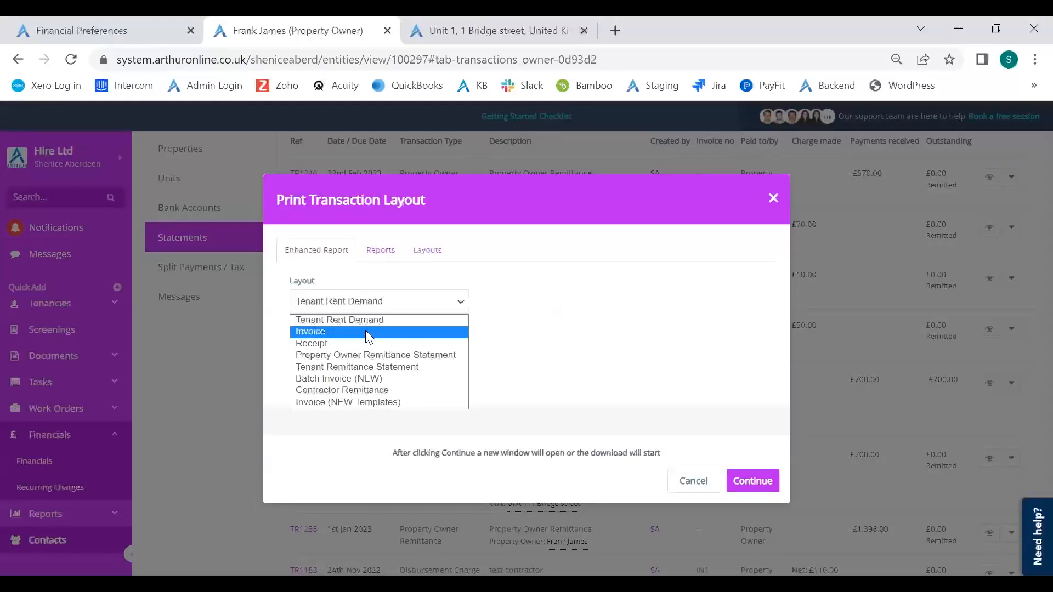
left_click(365, 331)
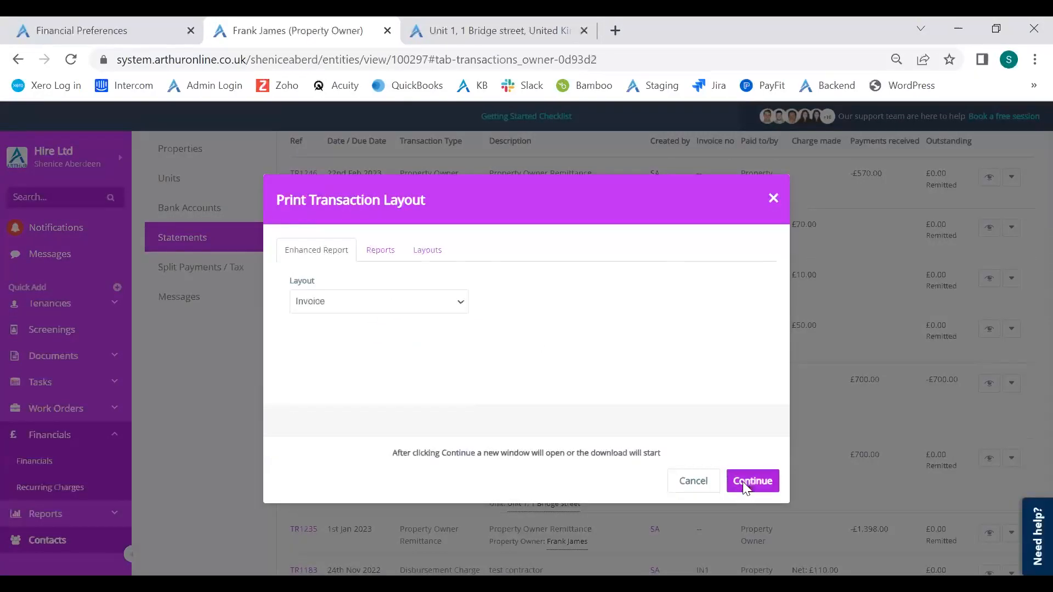
left_click(746, 486)
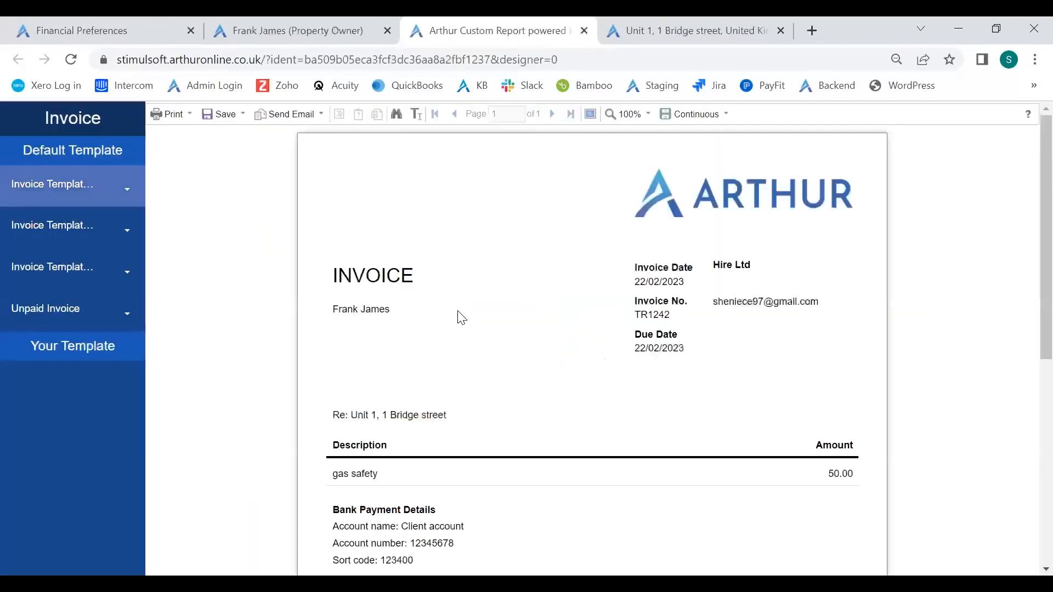
- Scroll through the TR1242 invoice showing gas safety at 50.00 and the bank payment details
scroll(460, 318, "down", 5)
scroll(468, 316, "up", 5)
scroll(472, 318, "down", 3)
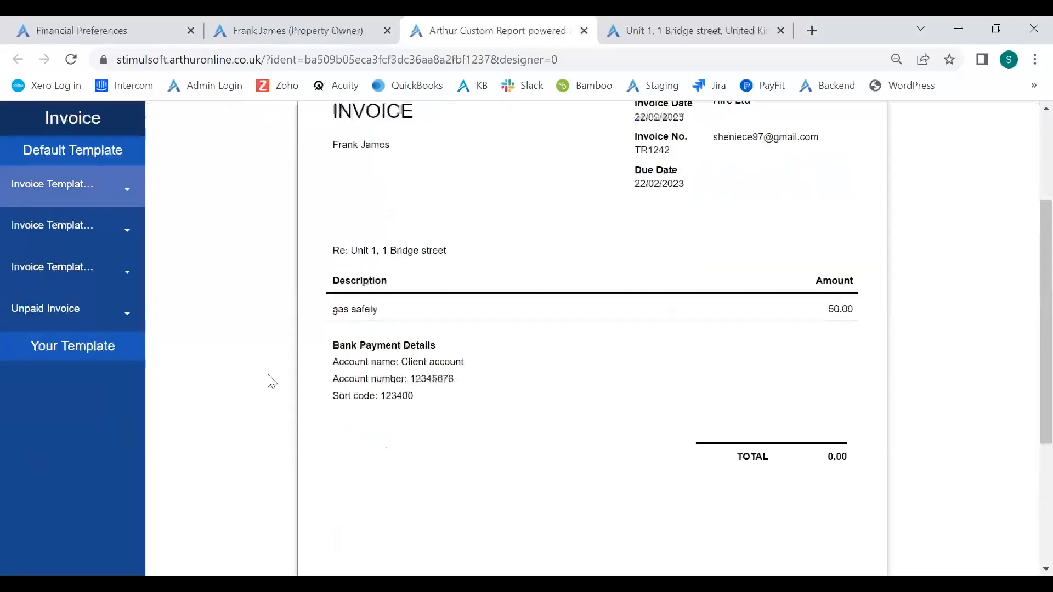
scroll(496, 425, "up", 3)
scroll(497, 426, "down", 2)
scroll(497, 426, "down", 2)
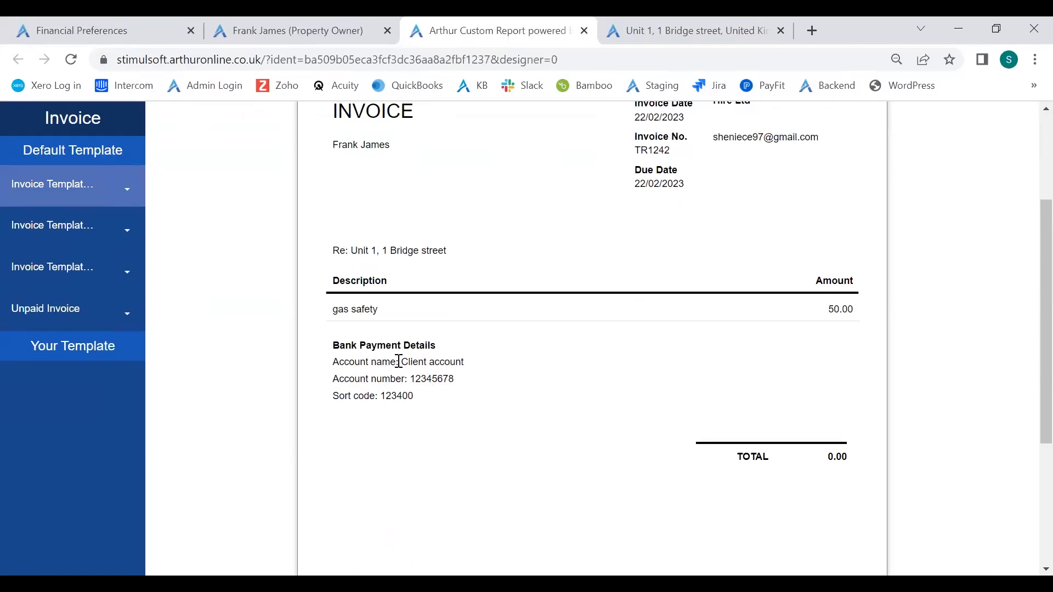
scroll(456, 348, "up", 4)
scroll(461, 349, "down", 2)
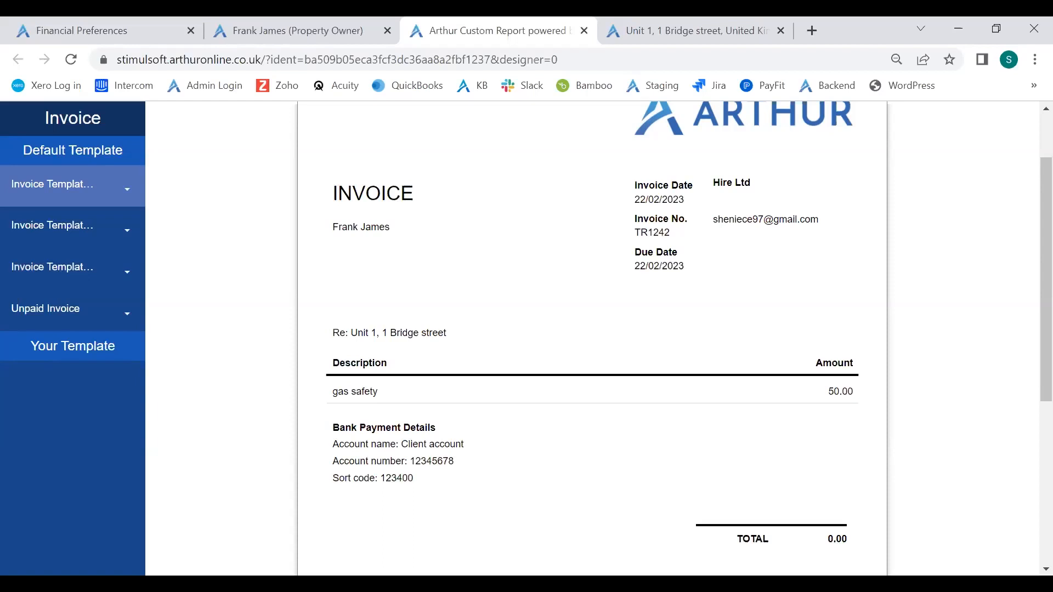
- Back on the owner's transactions tab, cancel the print layout dialog and confirm closing it
left_click(259, 17)
left_click(689, 480)
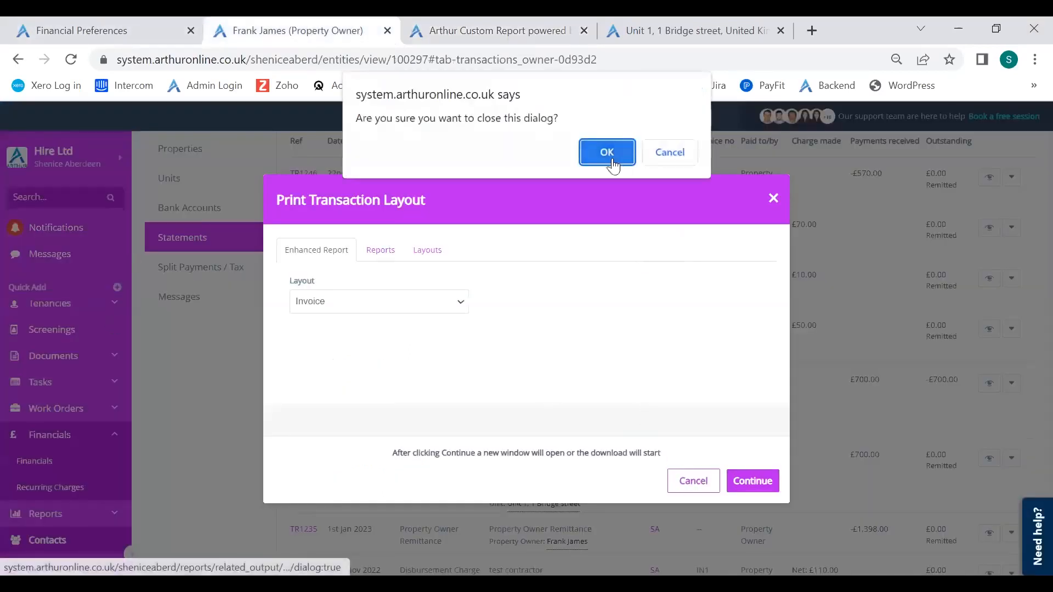
left_click(607, 154)
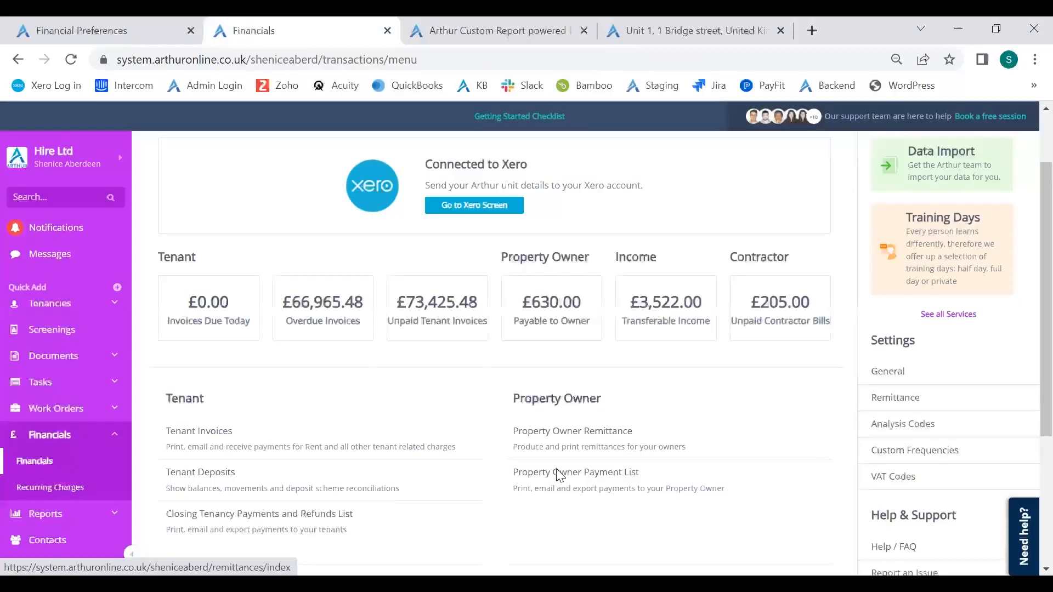
- Open the Property Owner Payments List, then go back to Financials and open the Contractor Payments List
left_click(556, 470)
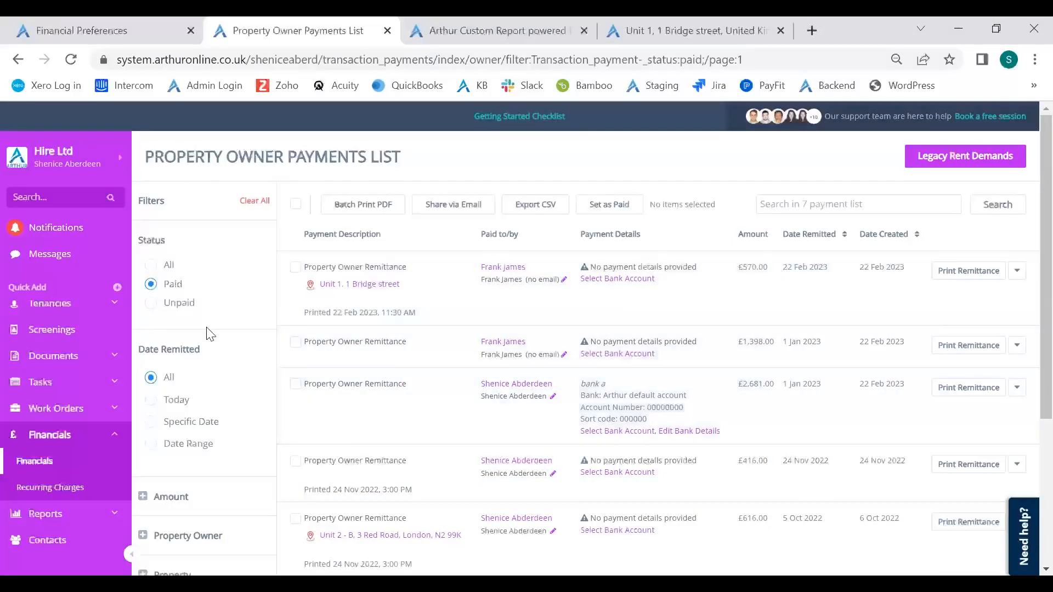
key("alt+Left")
left_click(310, 459)
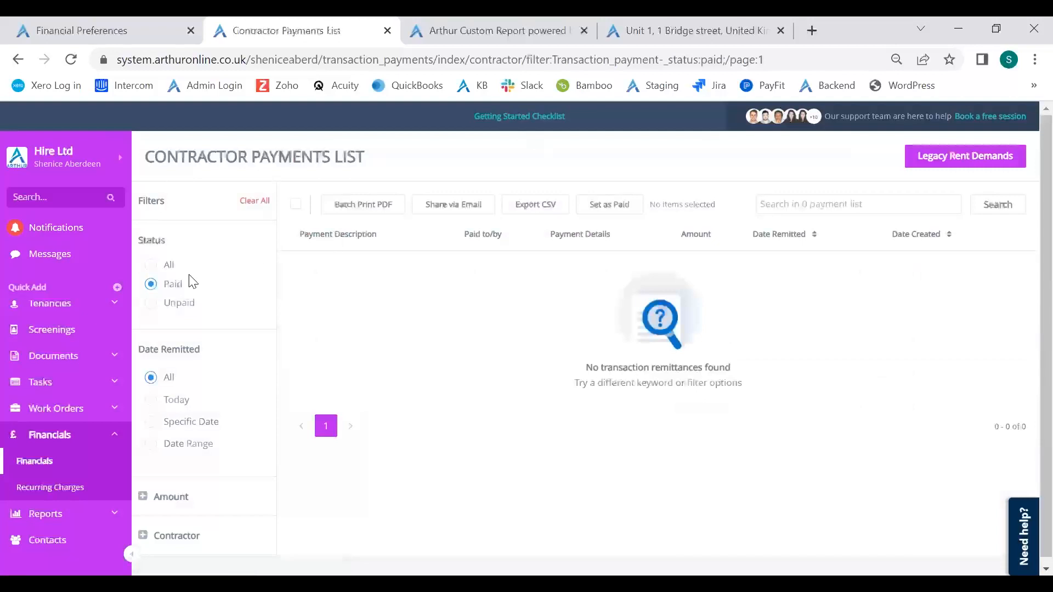
- Set the Contractor Payments status filter to All and search, revealing the £80.00 remittance
left_click(151, 265)
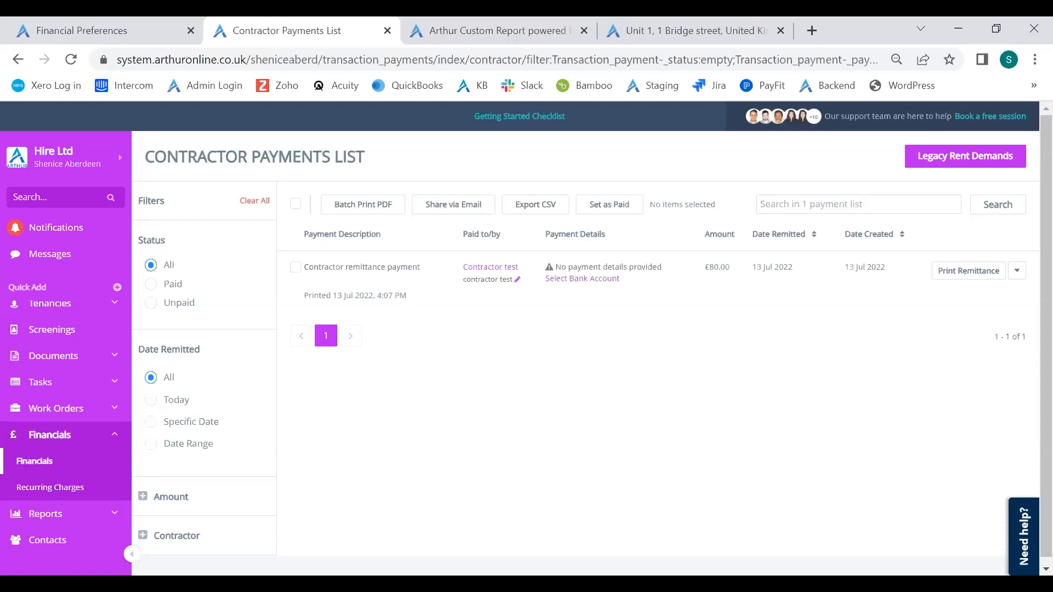
left_click(998, 209)
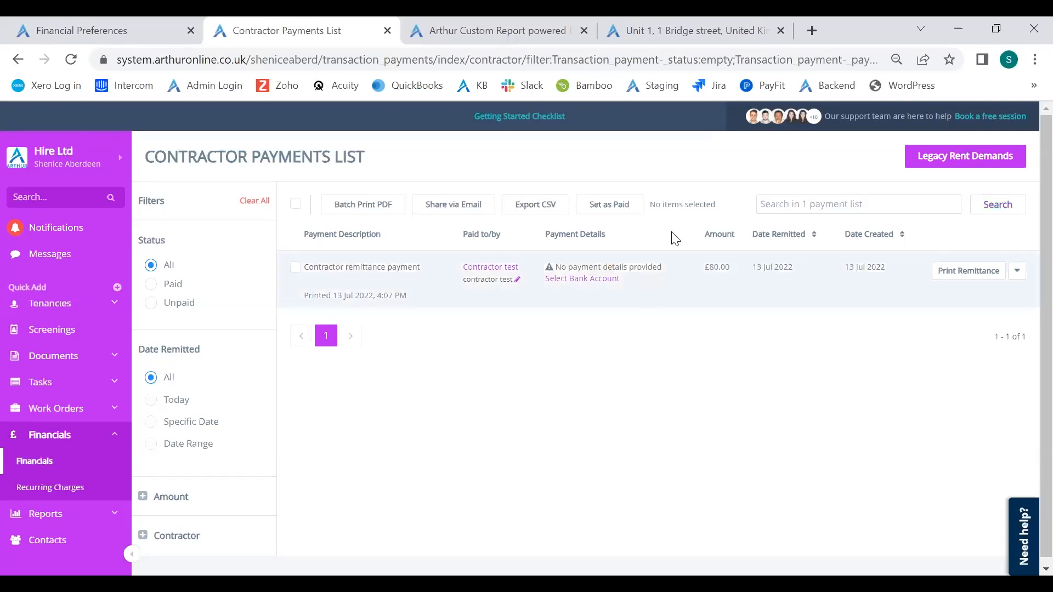
- Open the Book a Tutorial page from the help centre's Get Help options
left_click(1025, 530)
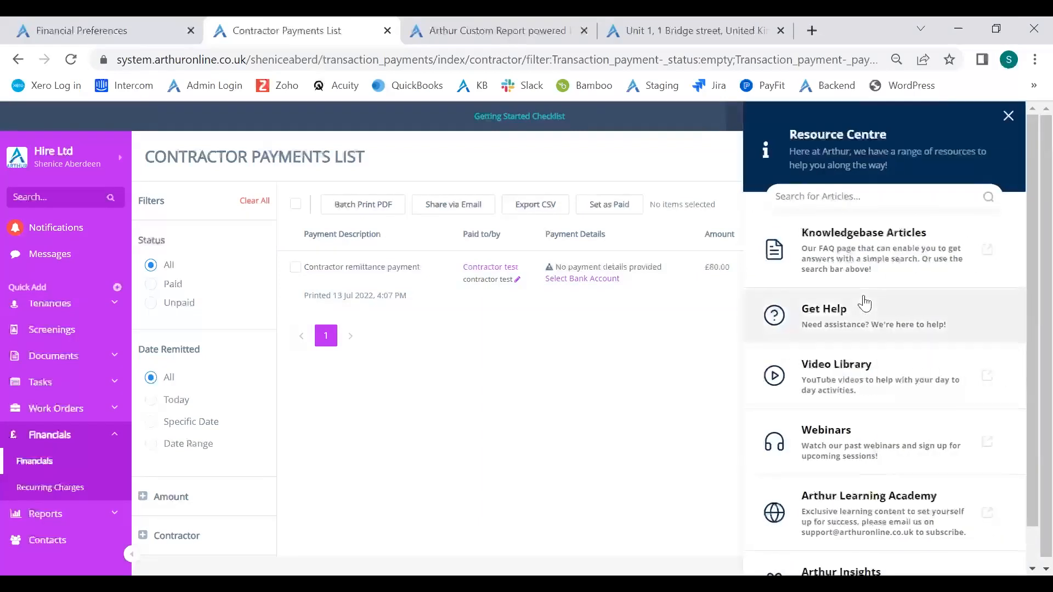
scroll(878, 322, "down", 1)
scroll(872, 315, "up", 1)
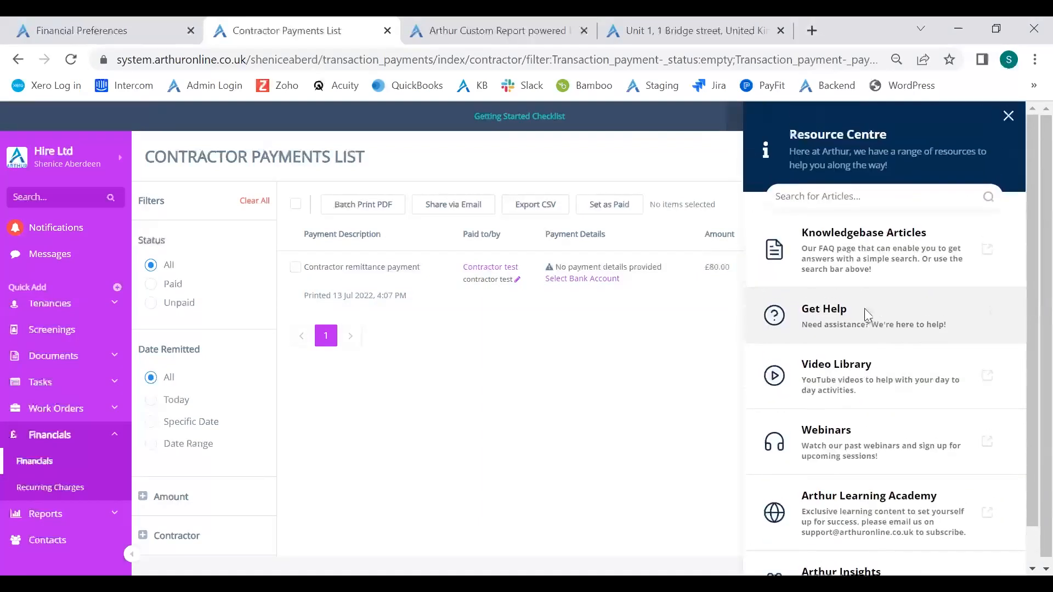
left_click(867, 315)
left_click(874, 290)
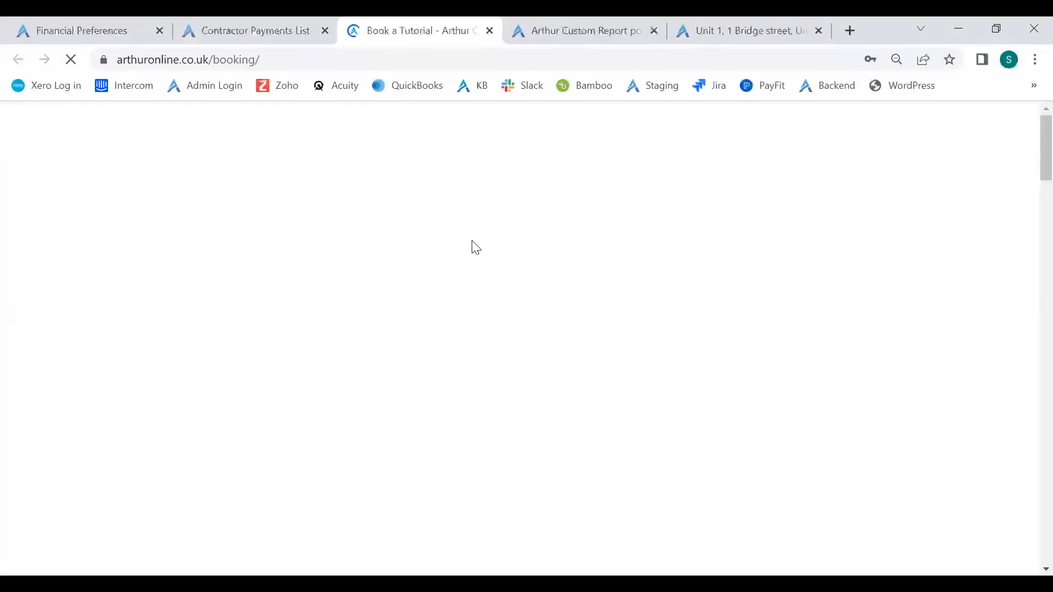
- Browse the staff available for tutorials, then return to Contractor Payments and close the help panel
scroll(442, 259, "down", 15)
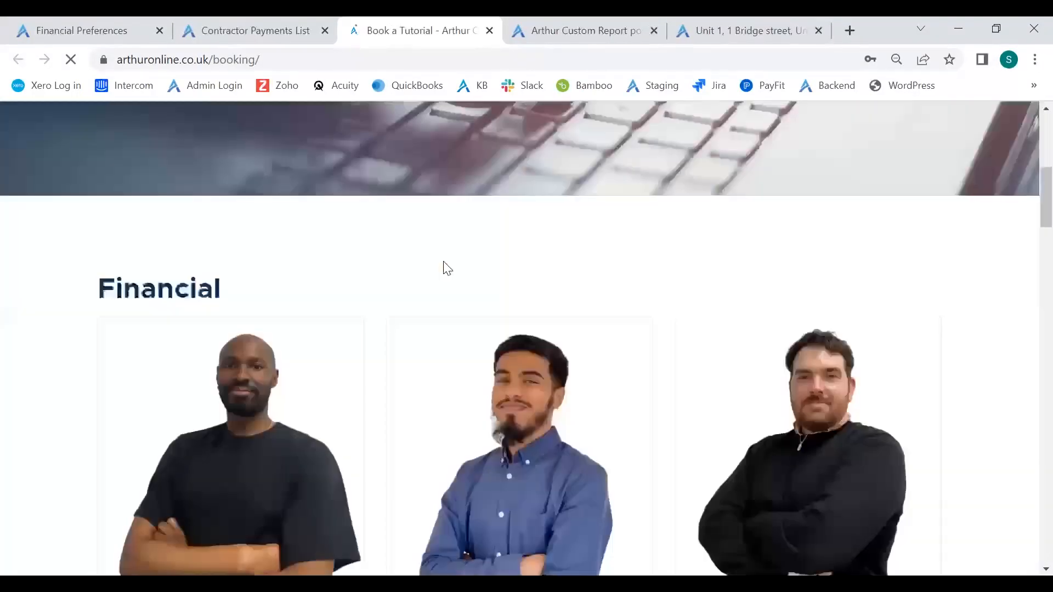
scroll(232, 182, "up", 8)
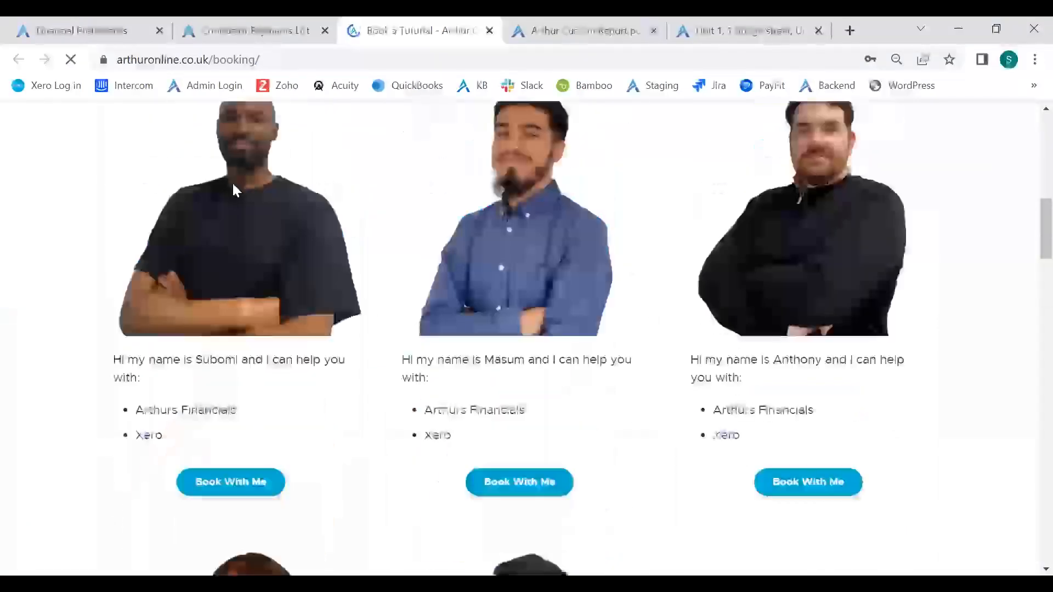
scroll(746, 348, "down", 3)
scroll(510, 435, "down", 7)
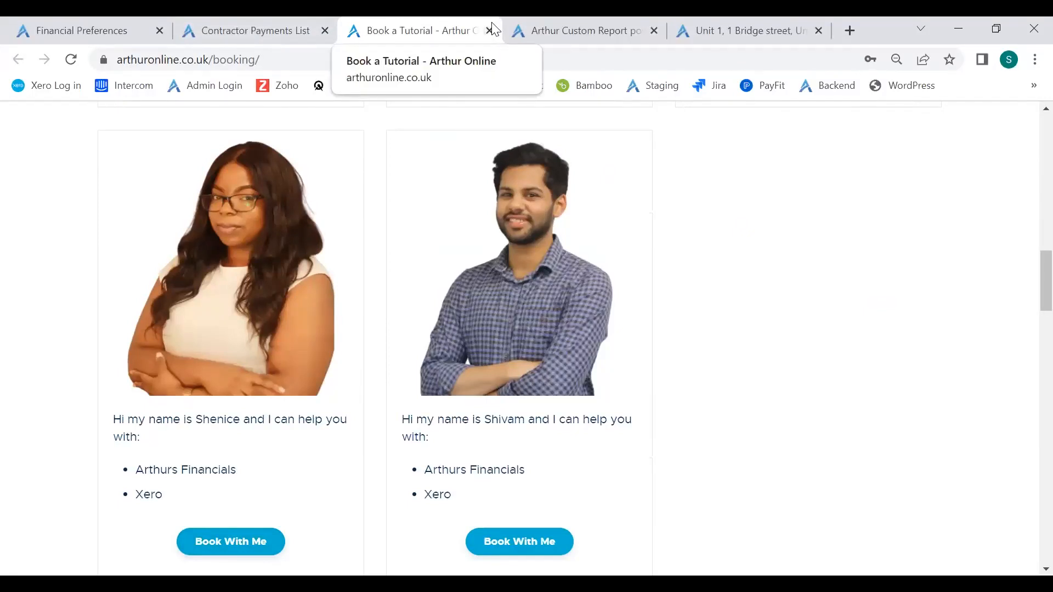
left_click(311, 23)
left_click(1007, 118)
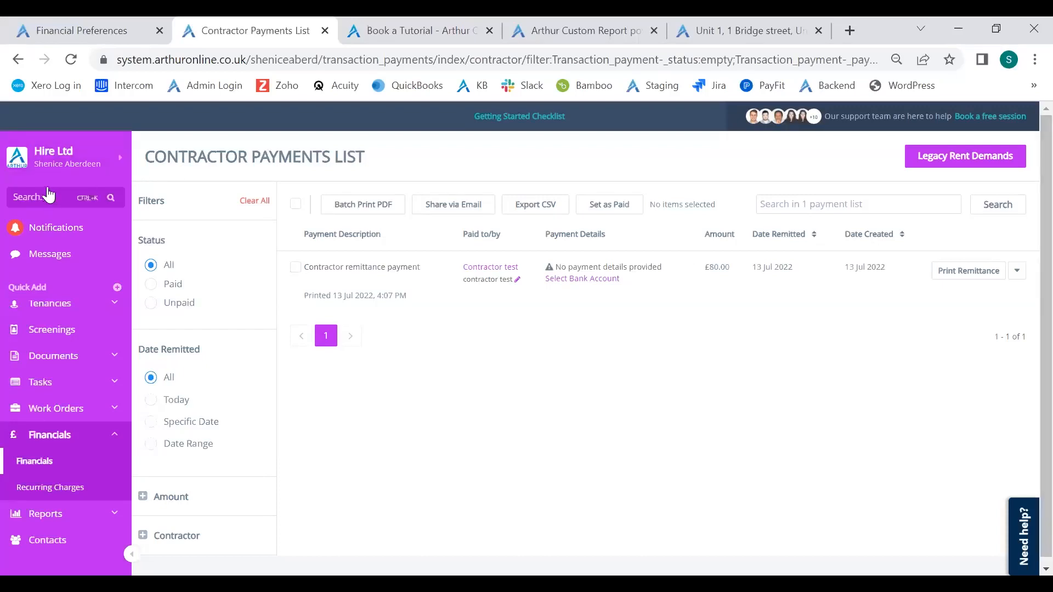
- Open Automation from the company account panel to view the trigger groups list
left_click(58, 168)
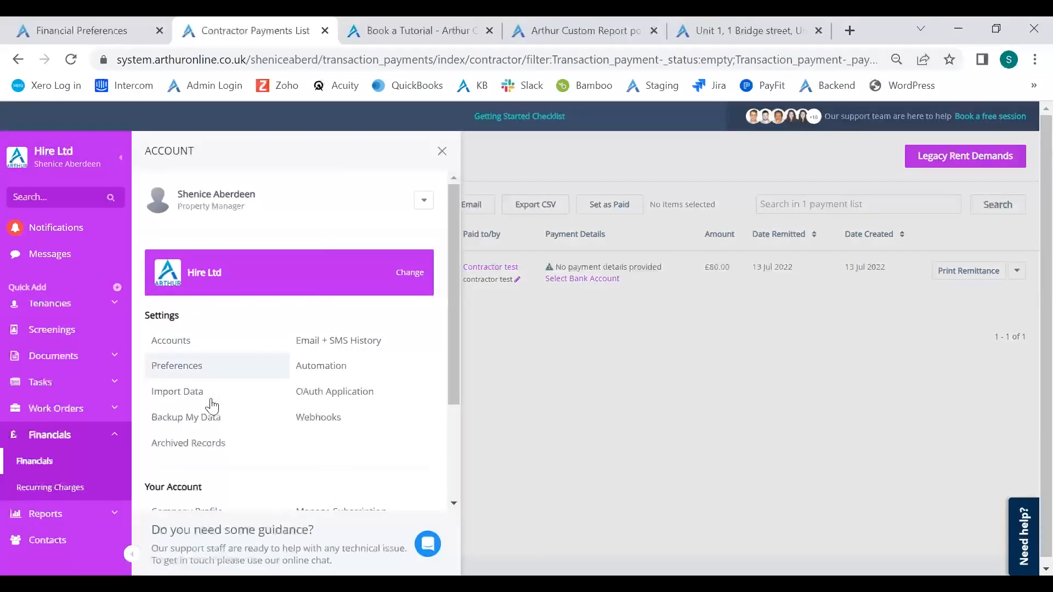
left_click(322, 366)
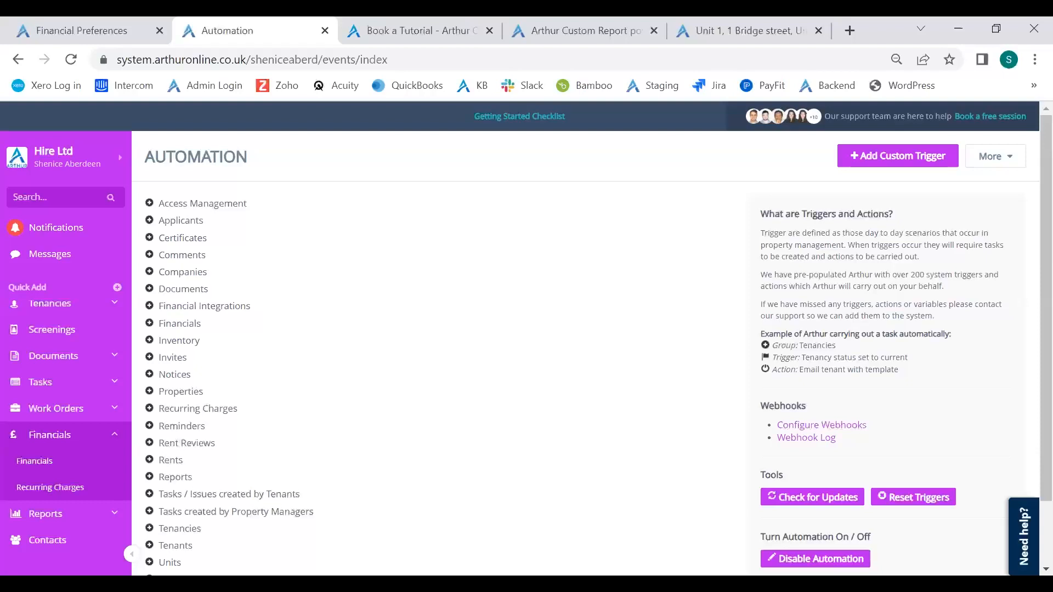
left_click(787, 26)
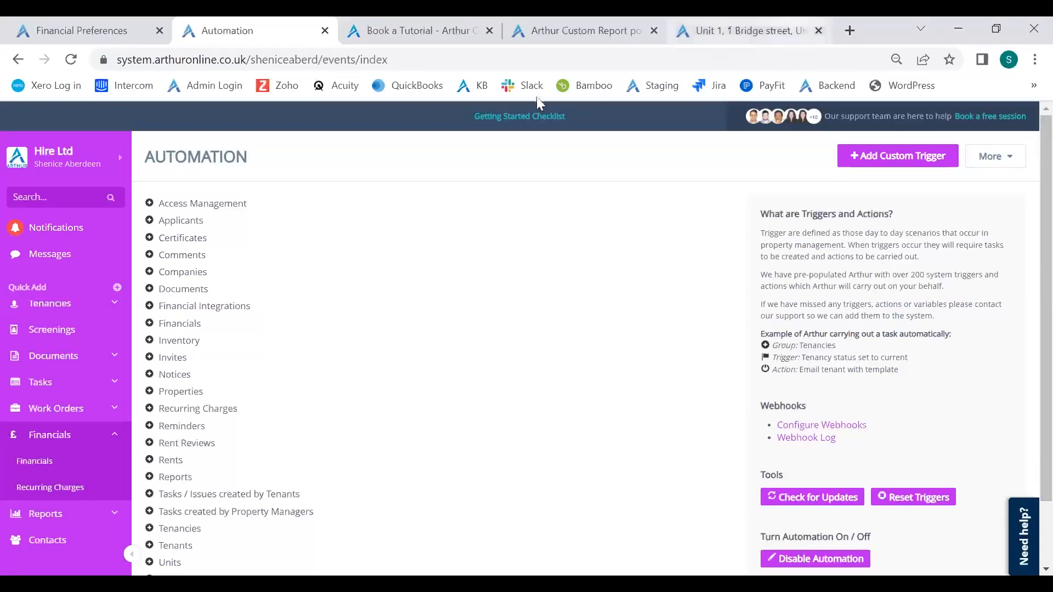
left_click(214, 30)
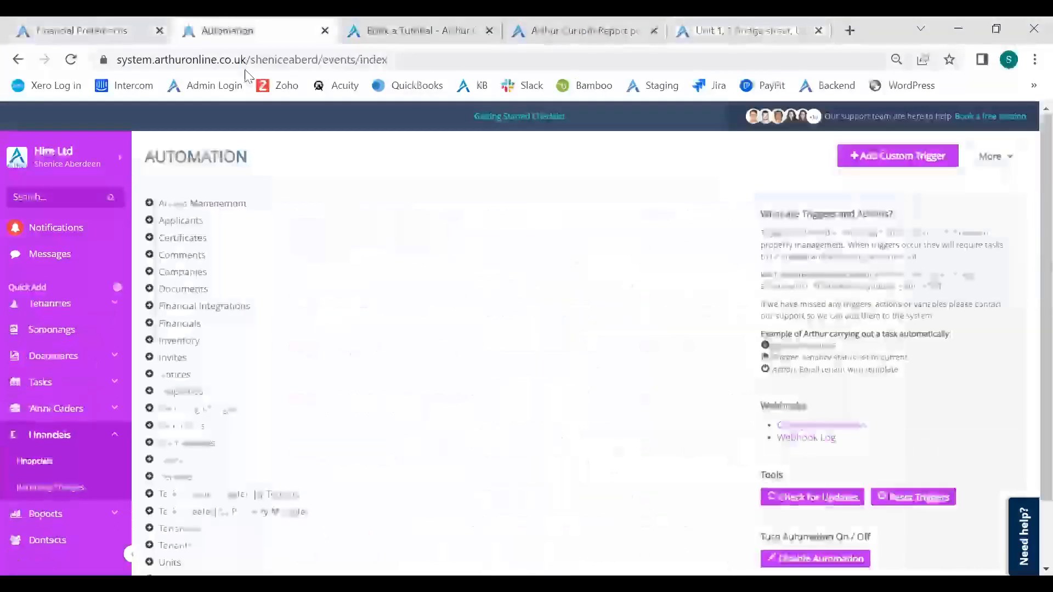
- Open the ready-to-transfer income list from the Financials overview
left_click(35, 461)
left_click(650, 411)
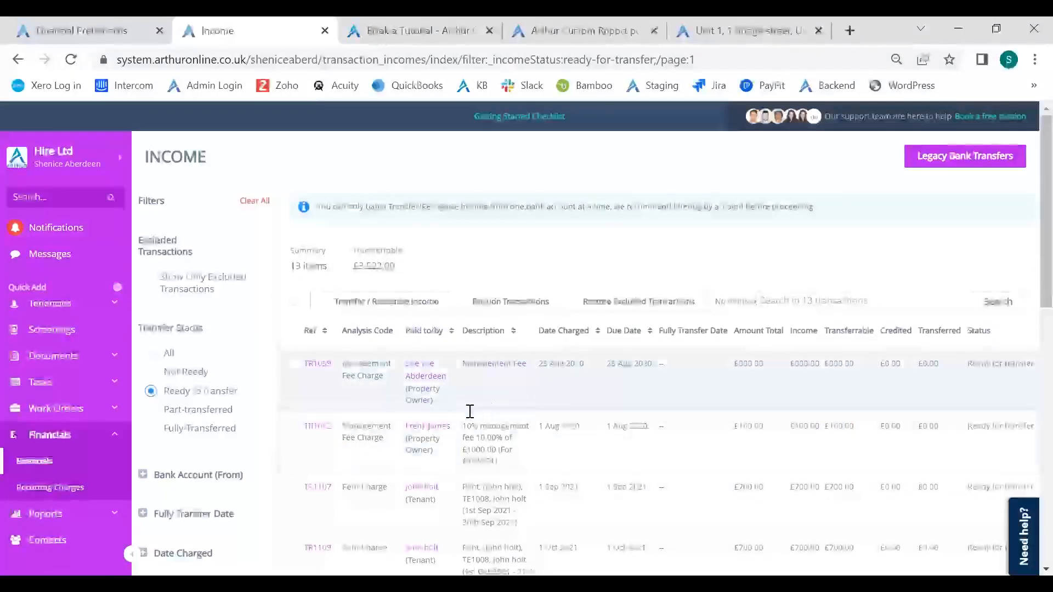
scroll(470, 412, "down", 5)
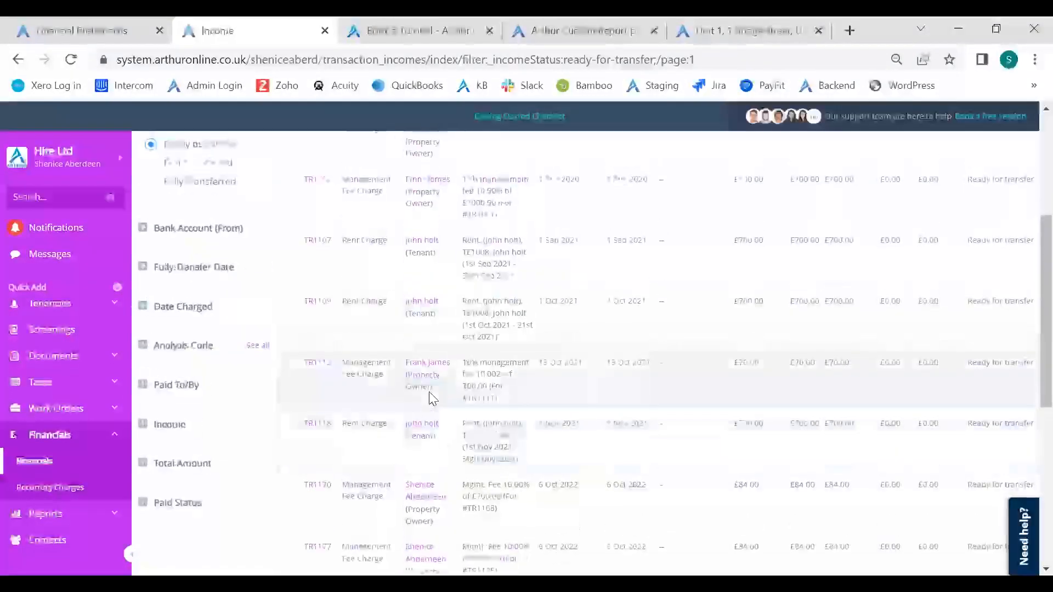
scroll(430, 395, "up", 3)
scroll(416, 396, "down", 2)
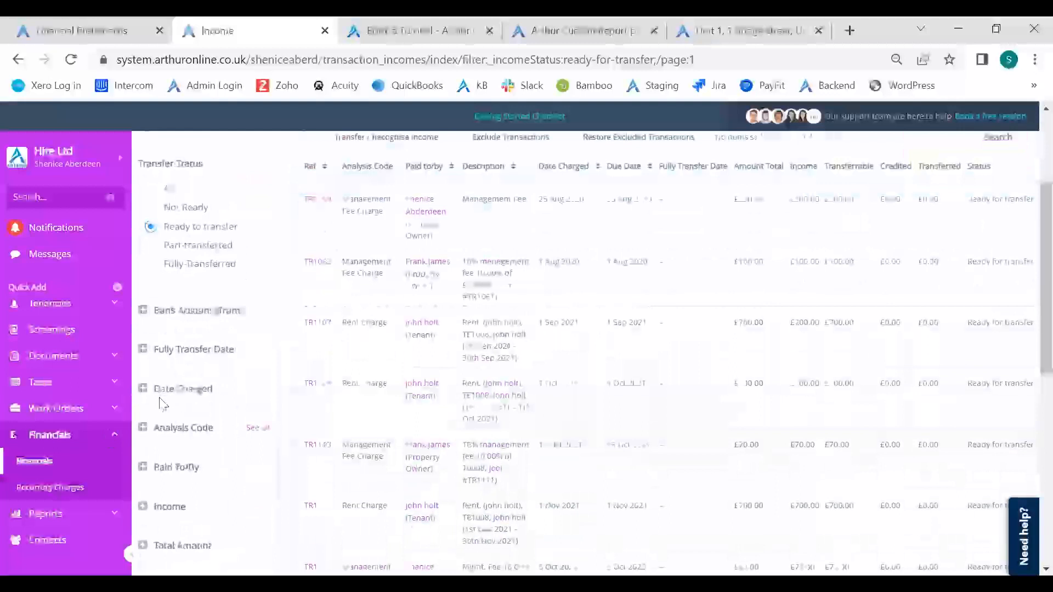
- Filter Date Charged to Today and select both charges, TR1244 and TR1245
left_click(144, 389)
left_click(151, 439)
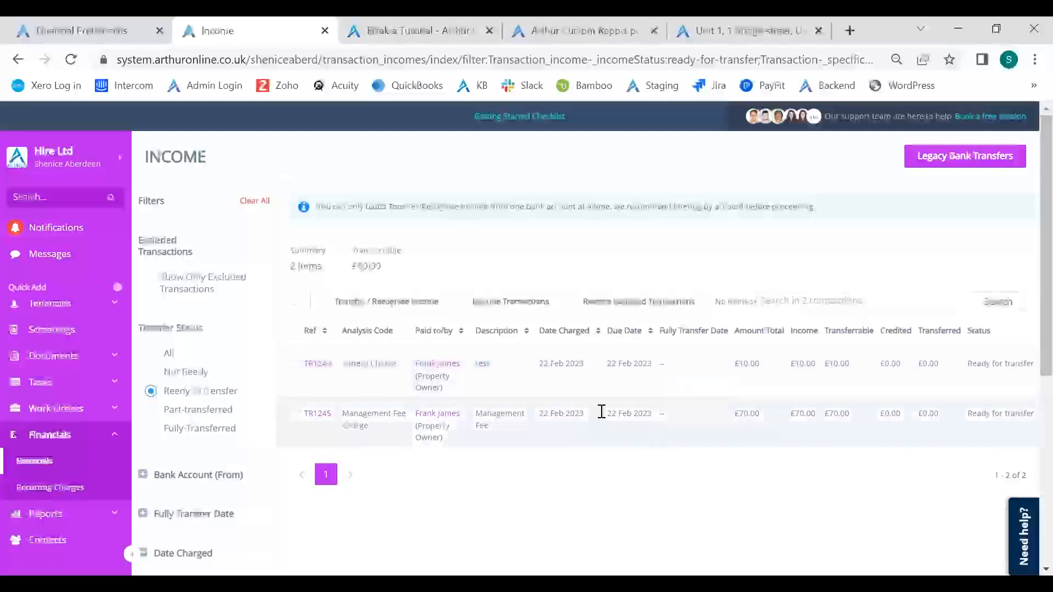
left_click(295, 303)
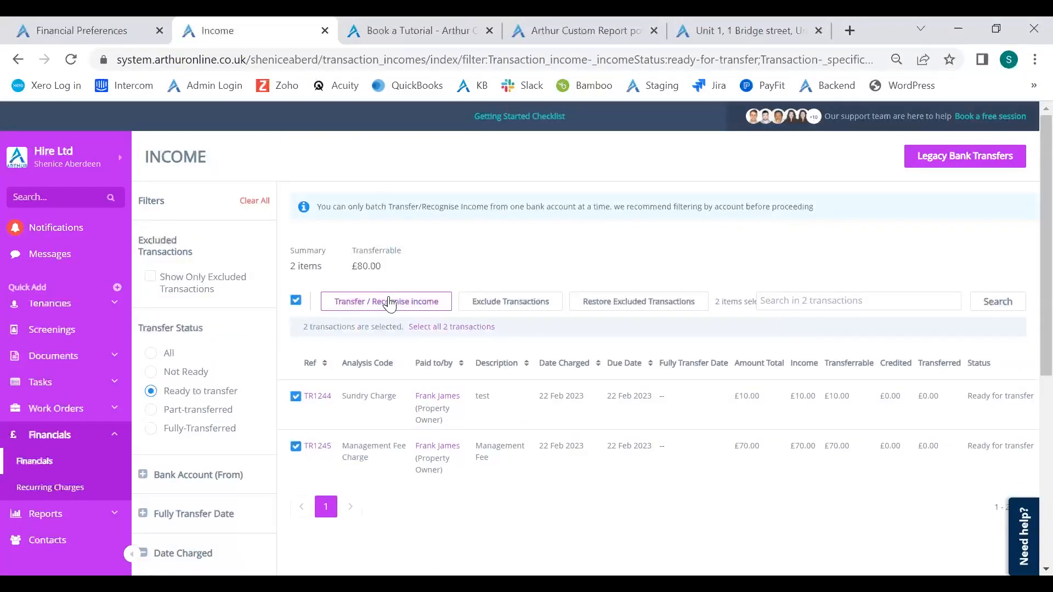
- Start transferring the selected £80 income with Current Account as the destination
left_click(389, 301)
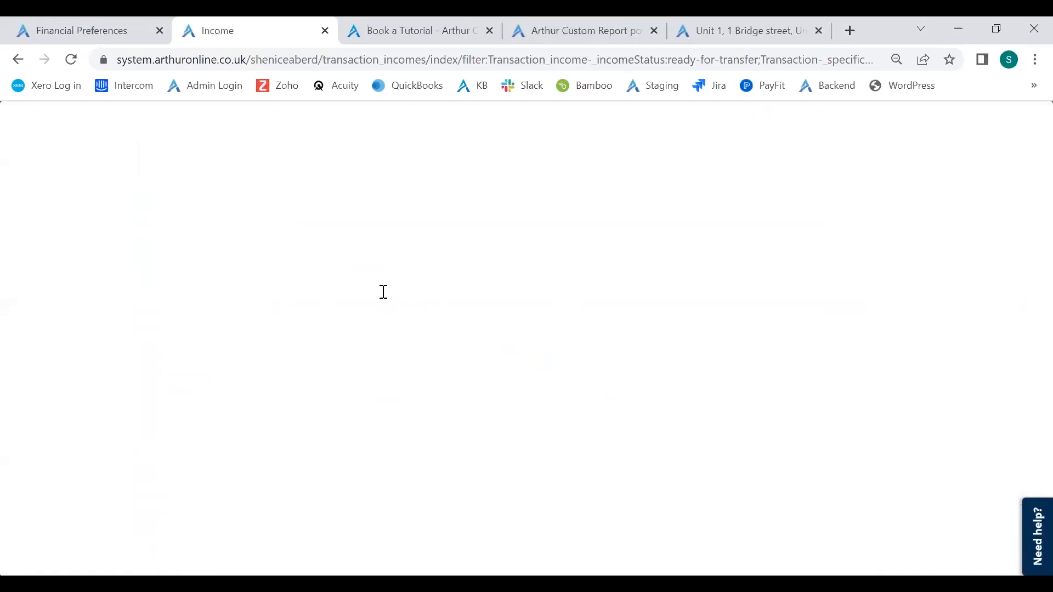
scroll(356, 263, "down", 2)
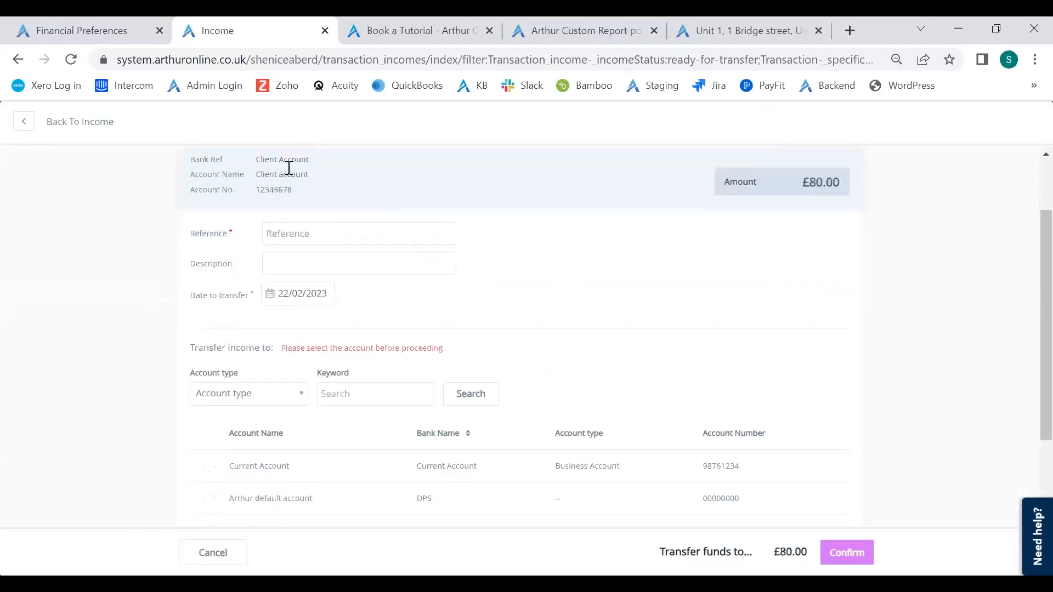
scroll(205, 396, "down", 2)
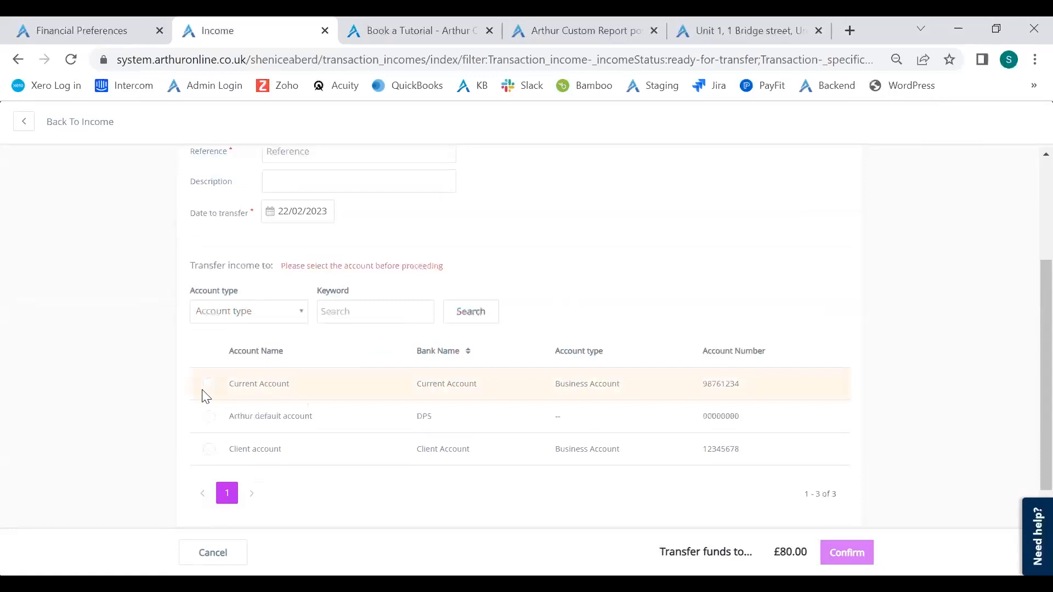
left_click(208, 386)
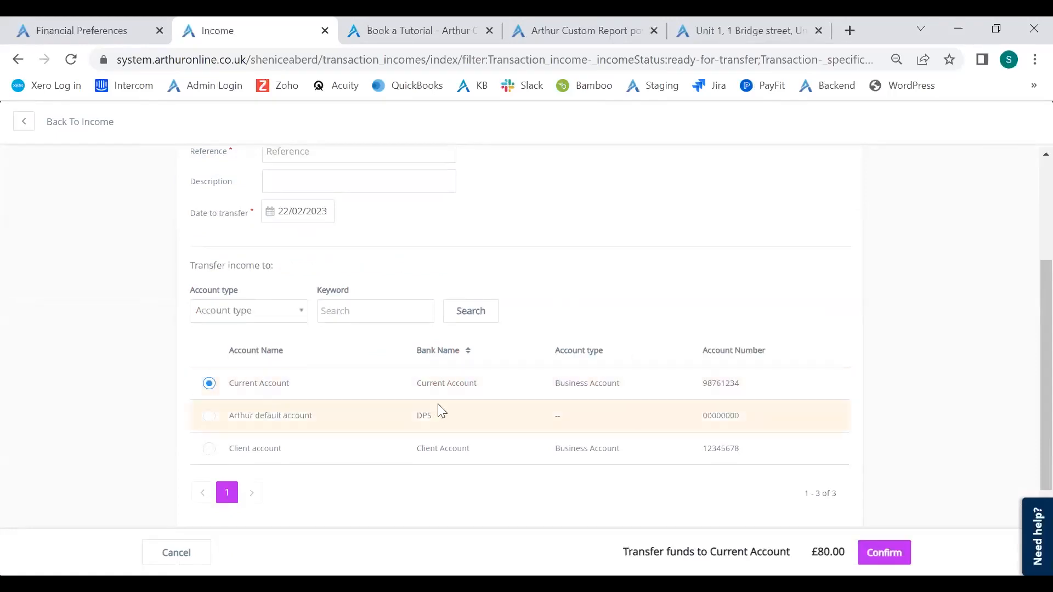
scroll(347, 313, "up", 4)
left_click(327, 317)
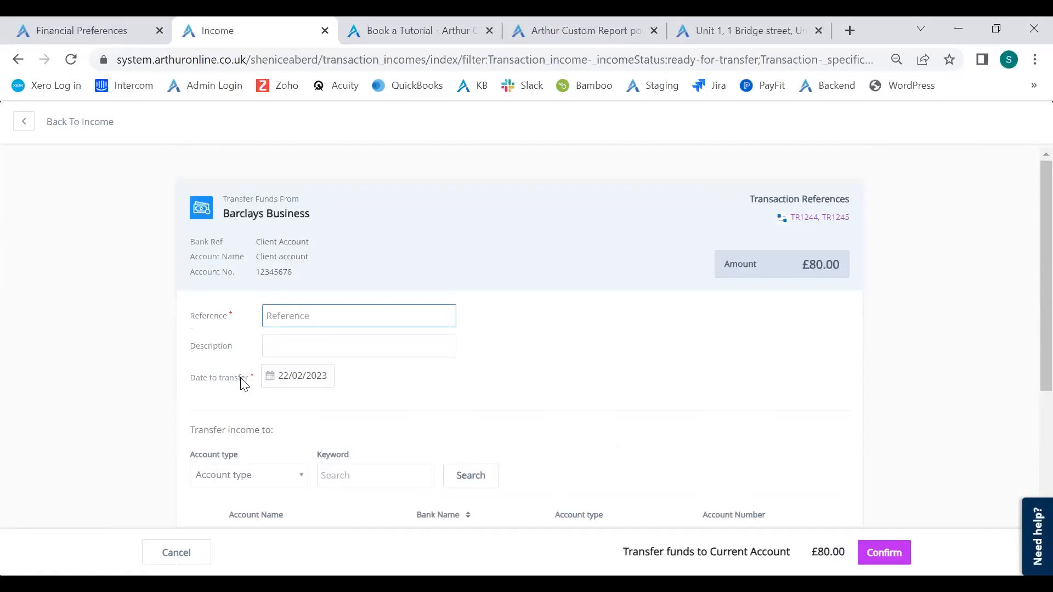
scroll(356, 397, "down", 4)
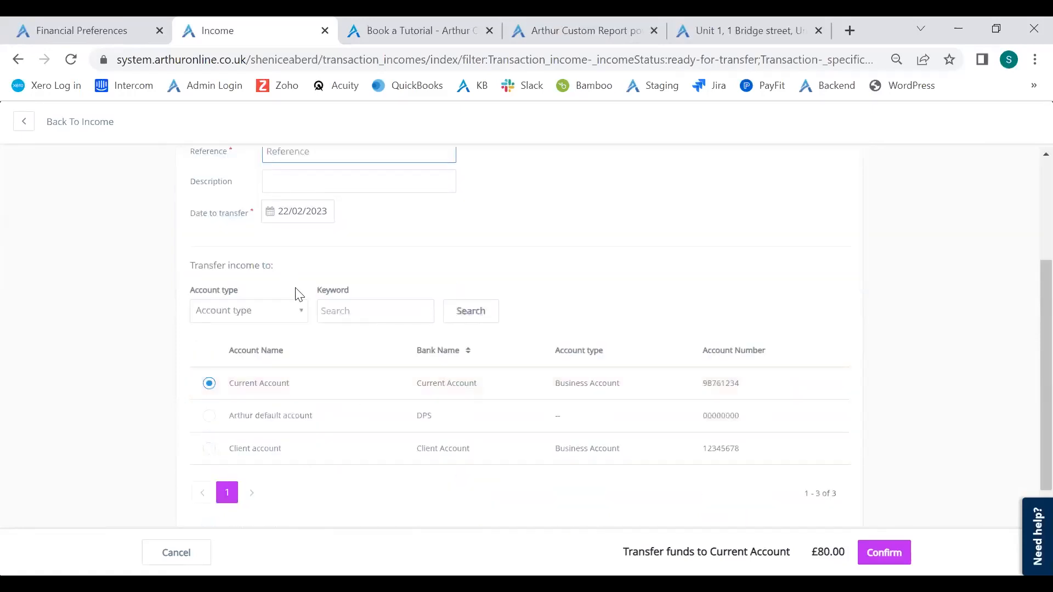
- Filter account type to Business Account, reselect Current Account, then leave the transfer form
left_click(284, 316)
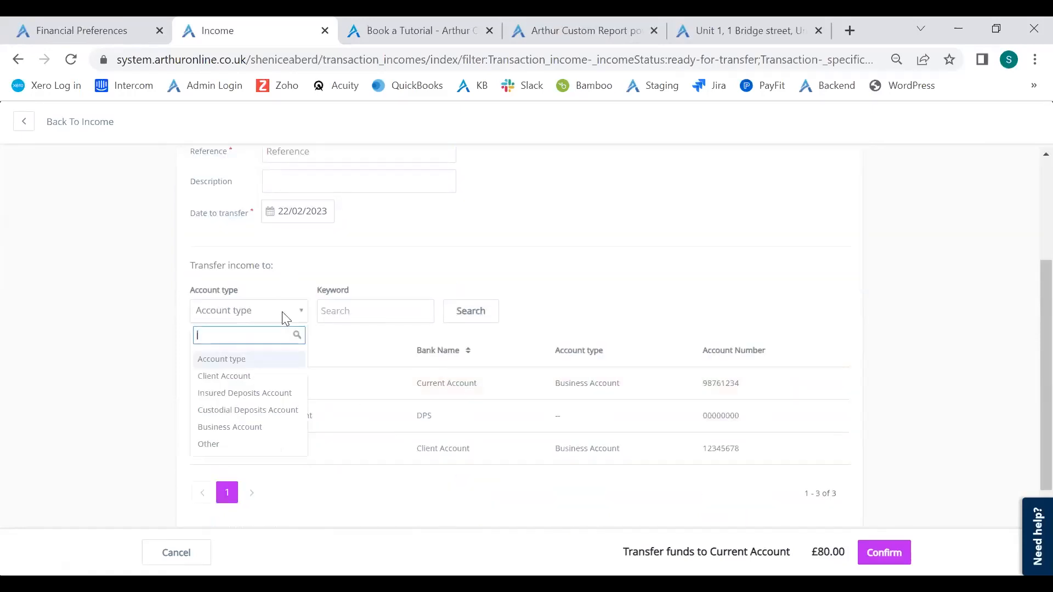
left_click(250, 428)
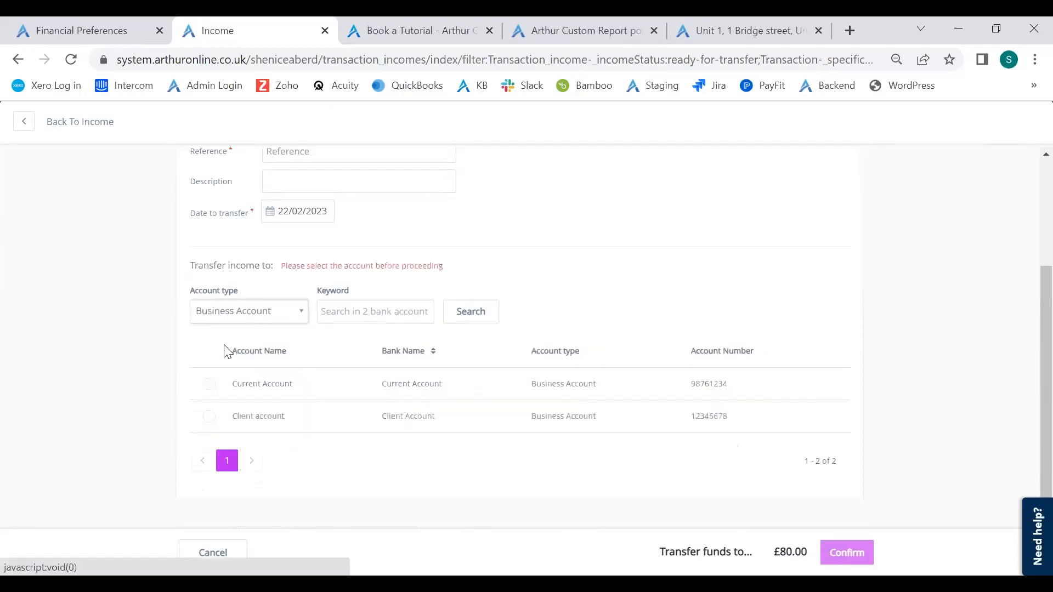
left_click(208, 385)
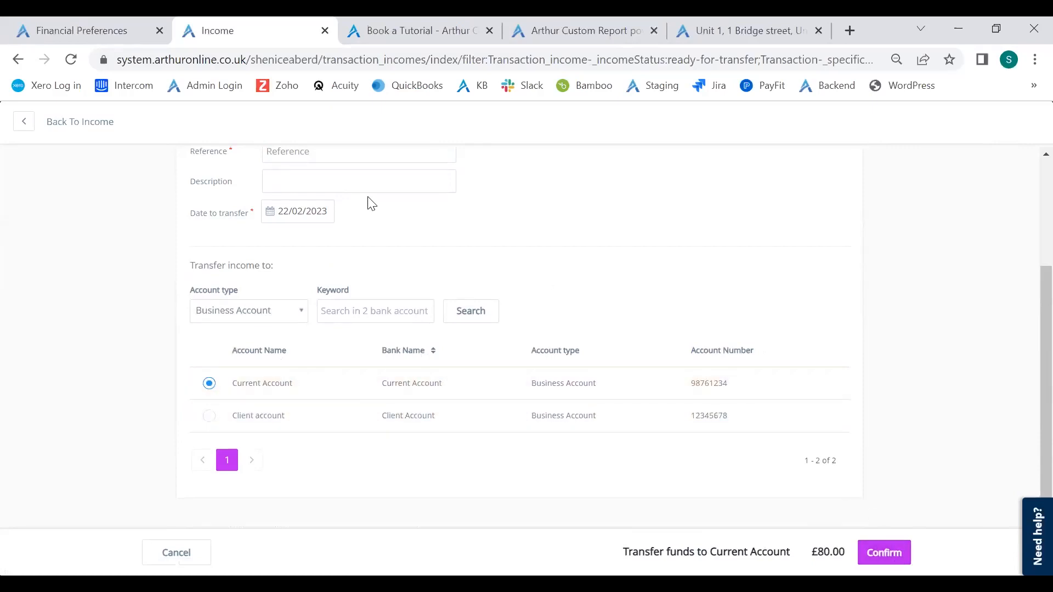
left_click(24, 122)
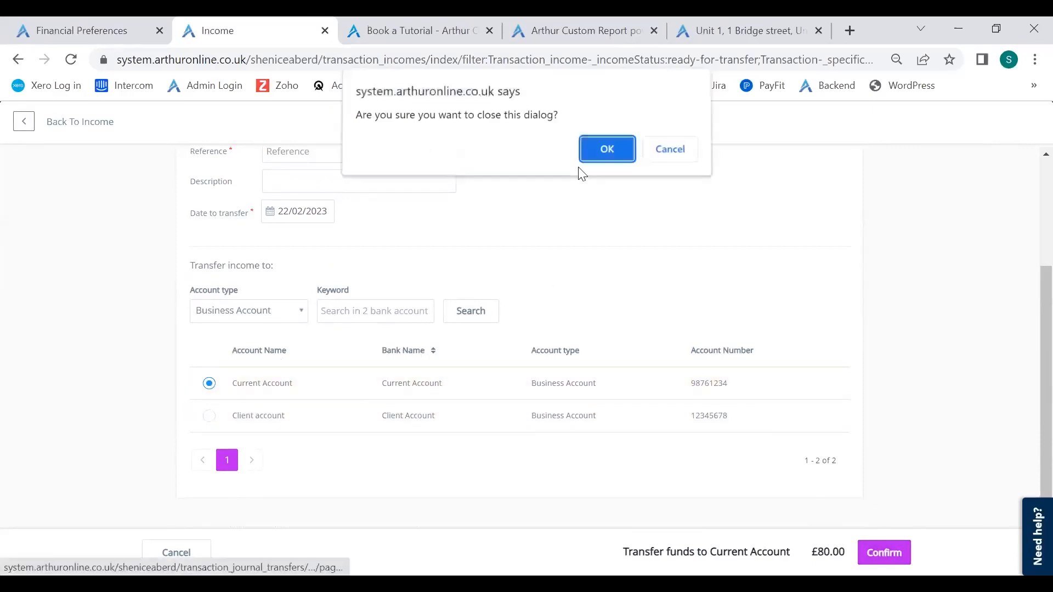
left_click(607, 151)
- Open the Arthur Knowledge Base site
left_click(752, 30)
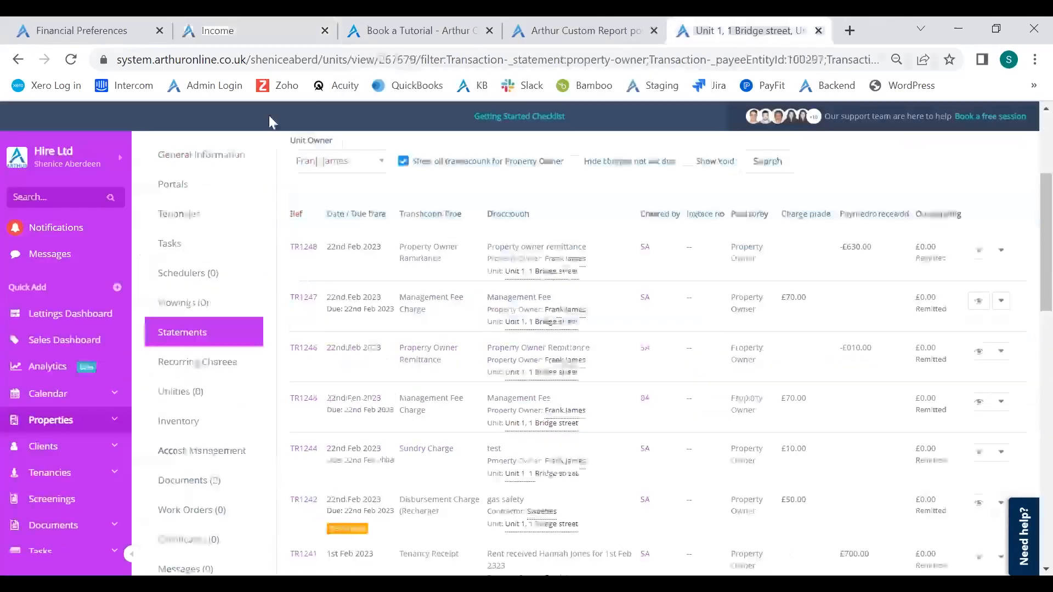
left_click(474, 86)
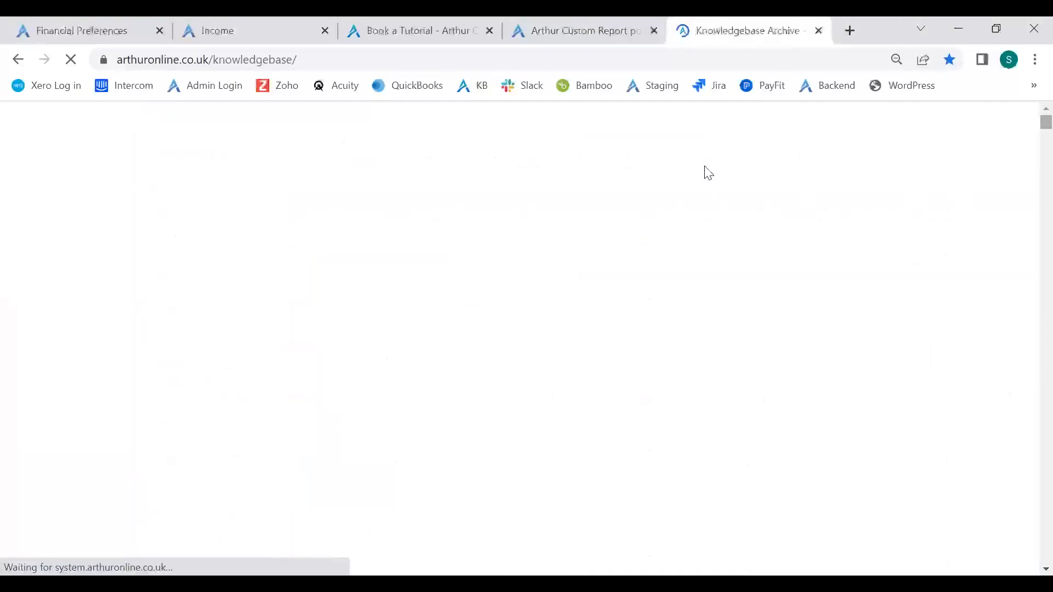
scroll(365, 307, "down", 5)
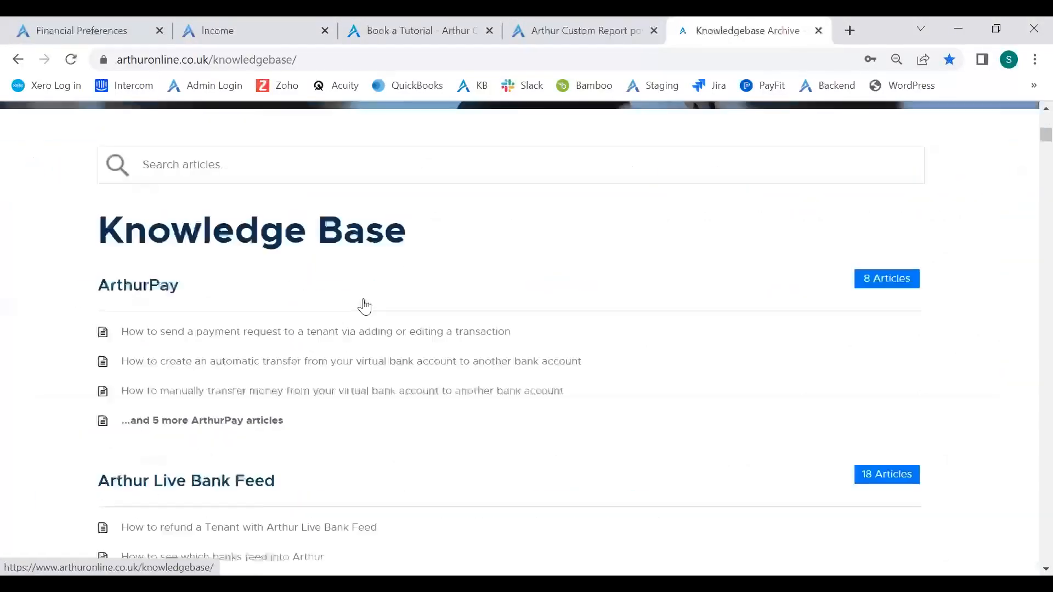
scroll(360, 306, "up", 1)
- Search the knowledge base for 'transferable' and read the Understanding the Income Screen article
left_click(301, 244)
type("transferabk")
key("BackSpace")
type("le")
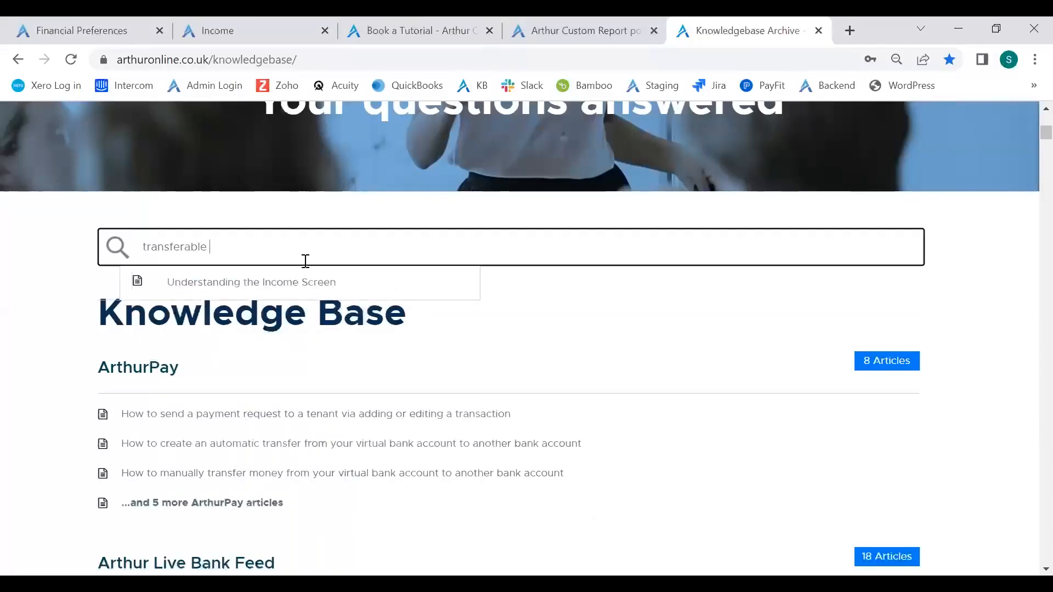
left_click(305, 280)
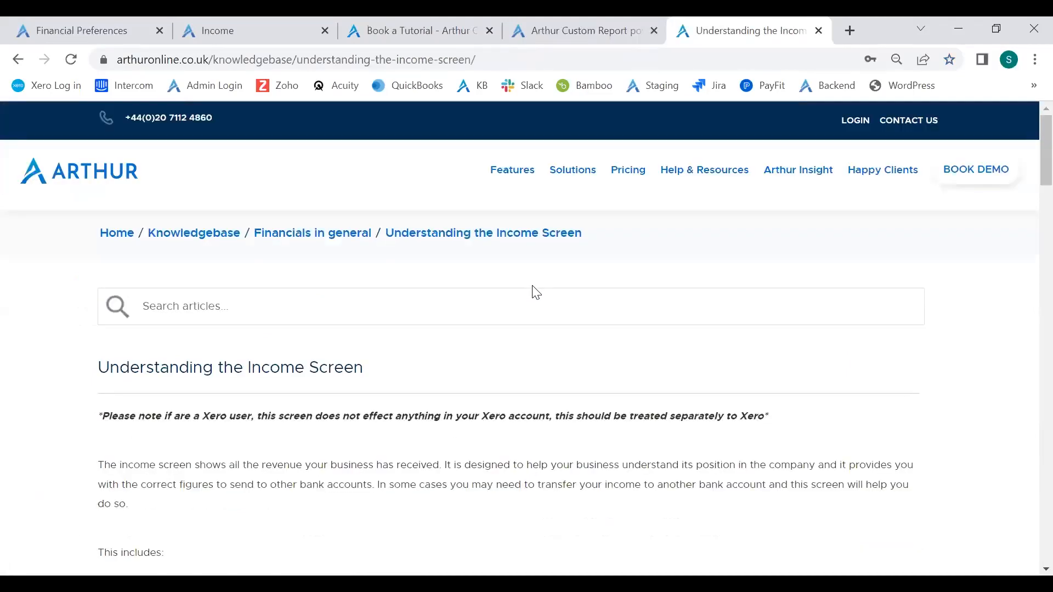
scroll(537, 292, "down", 15)
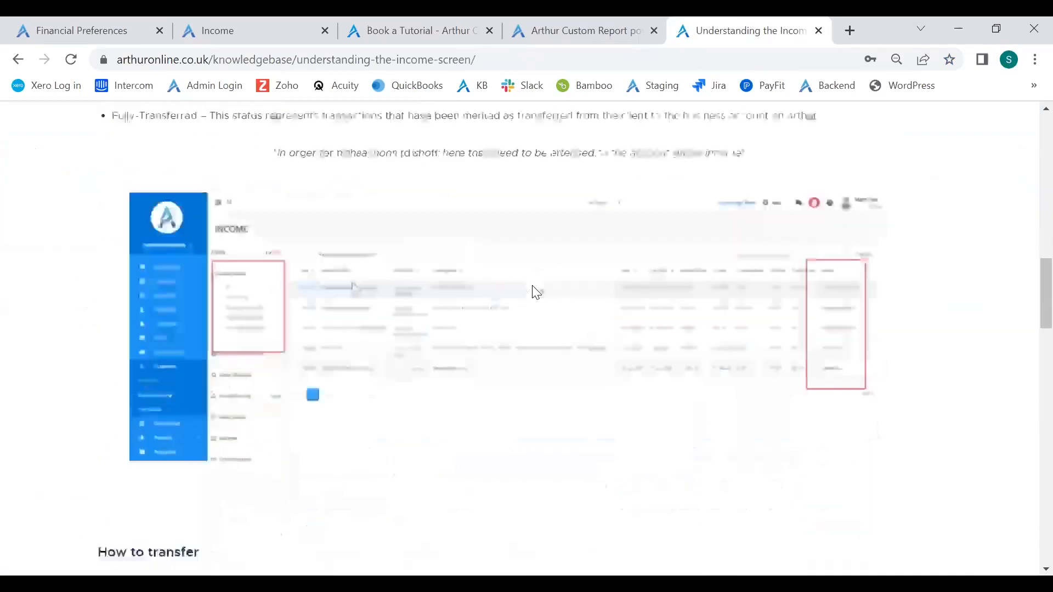
scroll(536, 292, "down", 8)
scroll(536, 292, "up", 15)
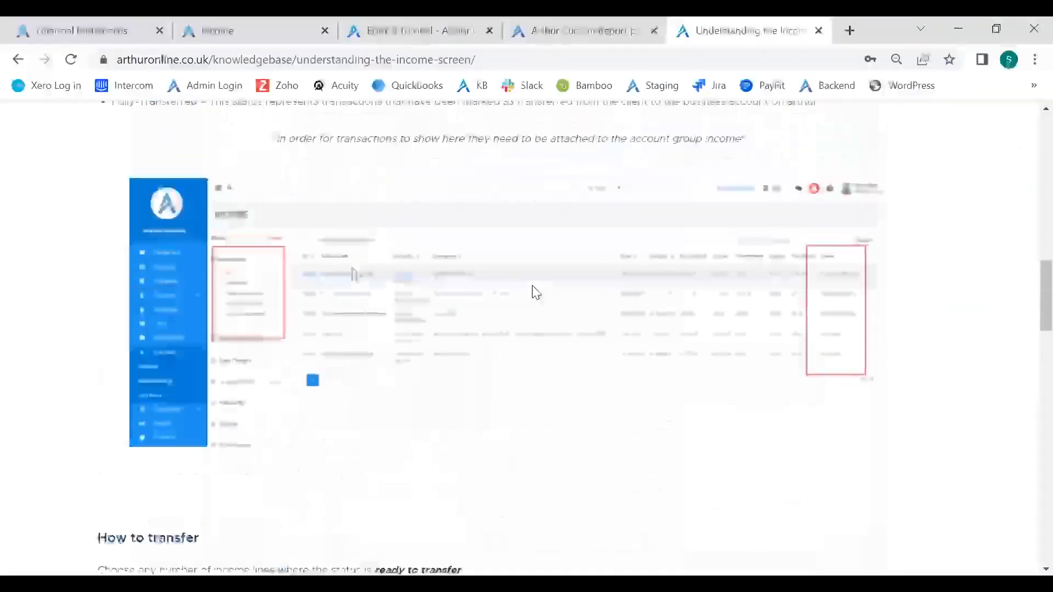
scroll(536, 292, "up", 6)
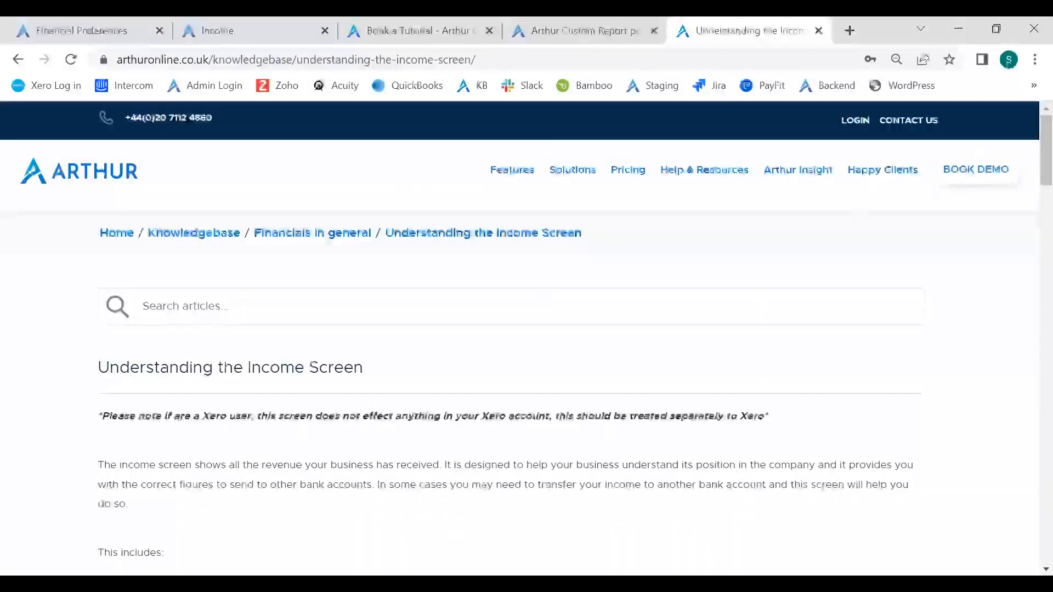
- Close the article, return to the Income page, and open Automation from the Hire Ltd account panel
left_click(818, 31)
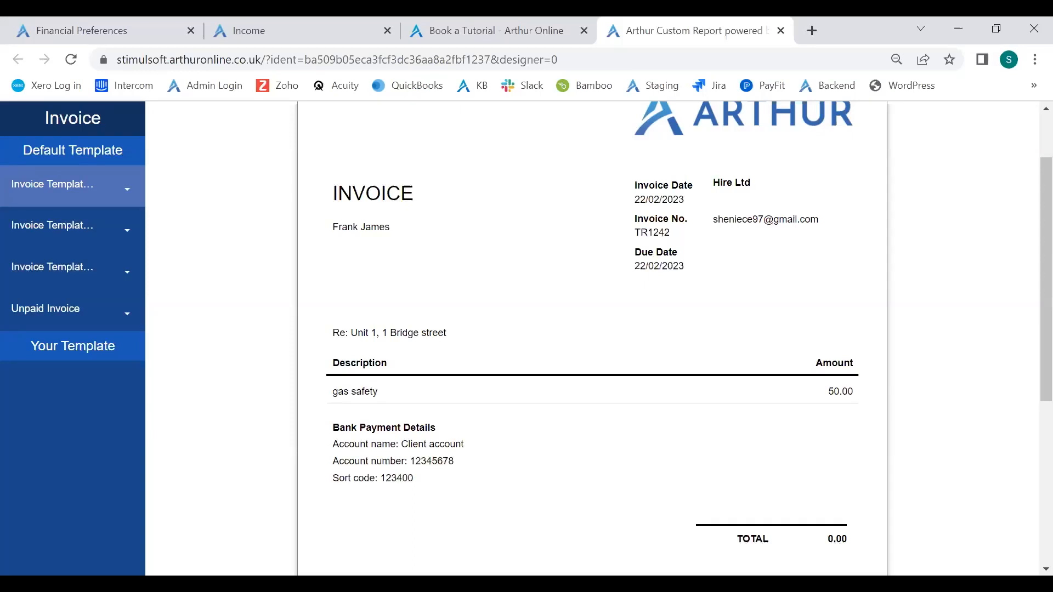
left_click(275, 24)
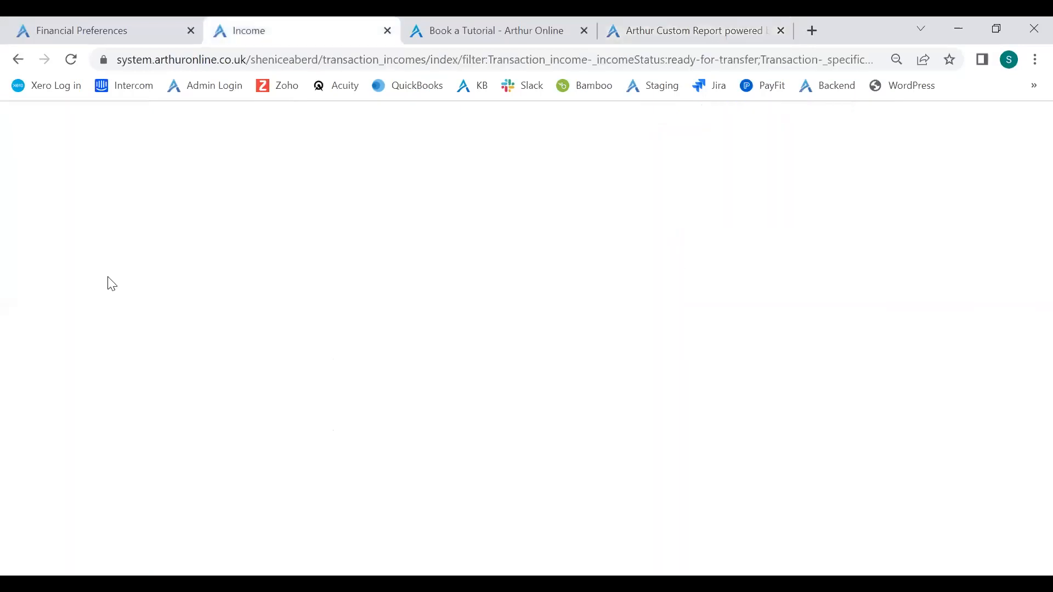
left_click(57, 175)
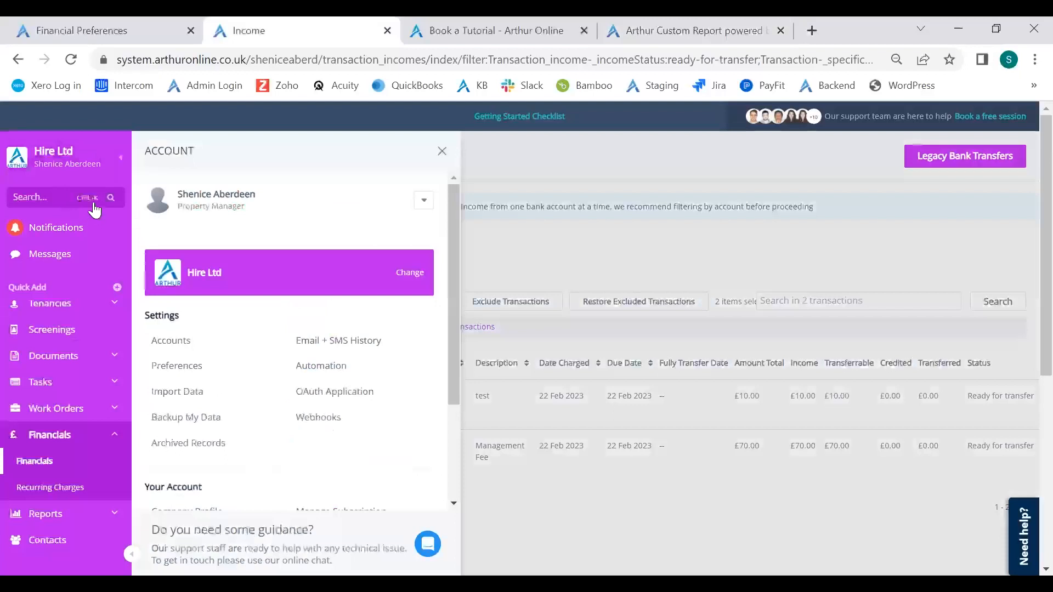
left_click(344, 365)
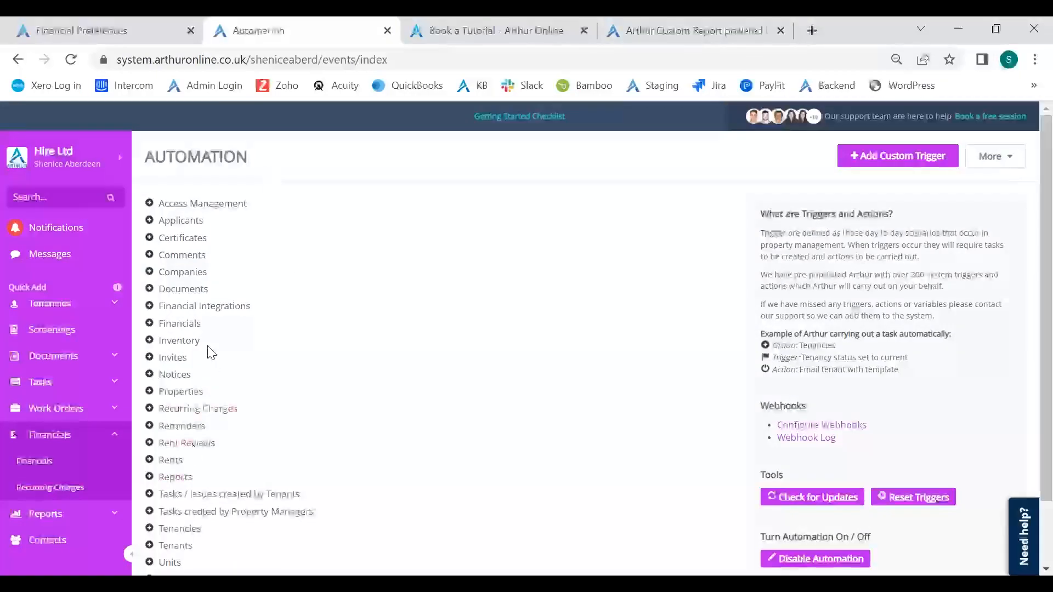
scroll(208, 354, "down", 1)
scroll(208, 354, "up", 1)
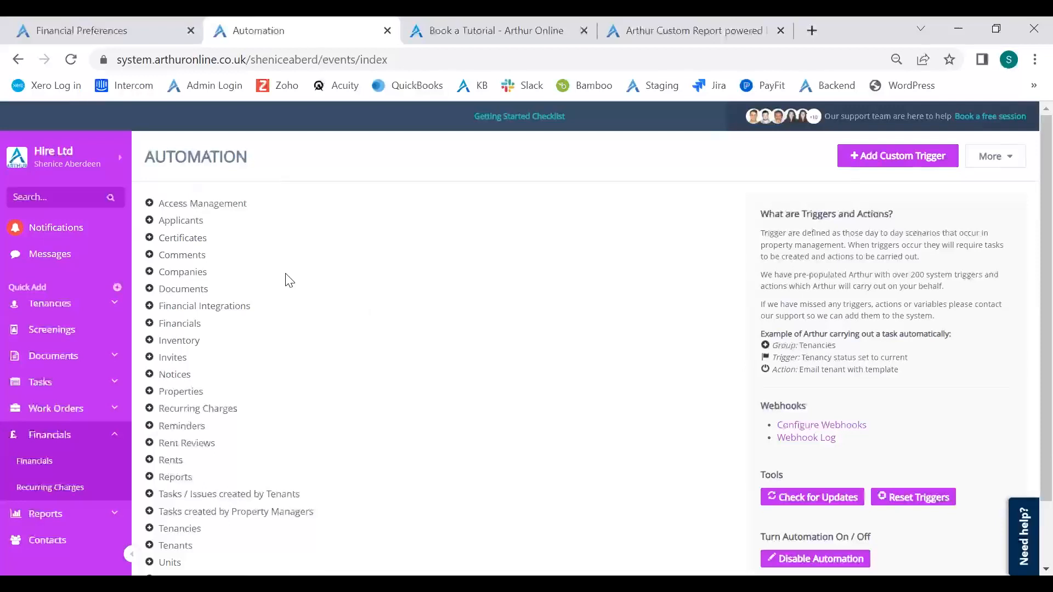
scroll(289, 258, "down", 1)
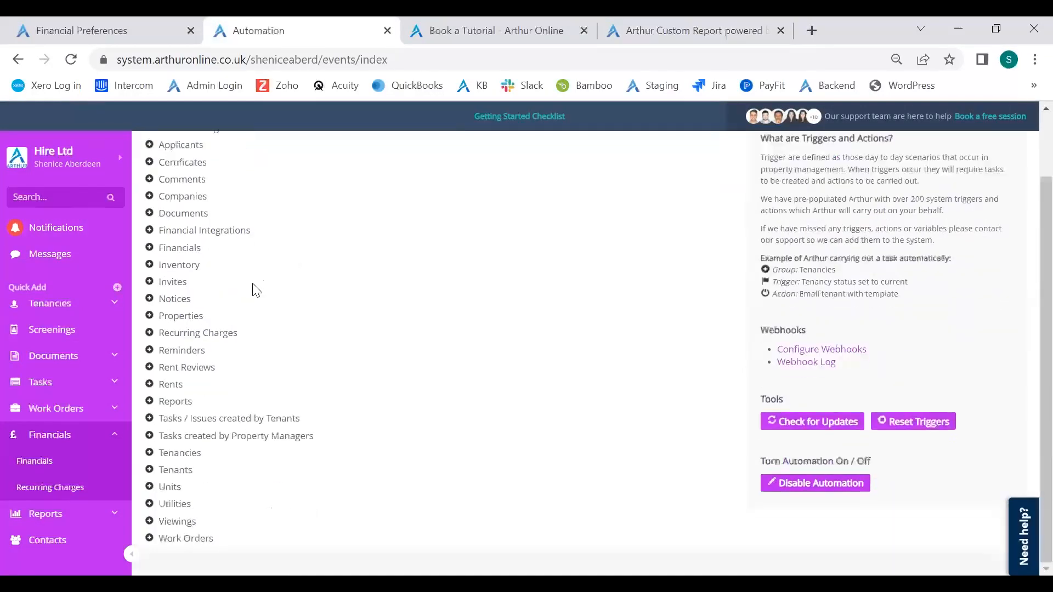
scroll(253, 290, "up", 1)
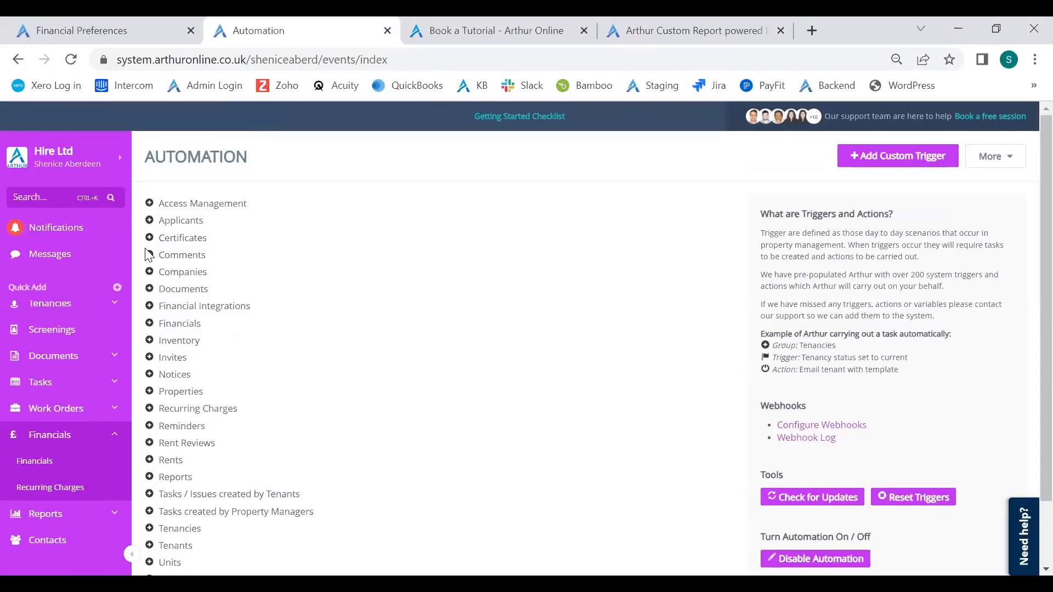
left_click(149, 323)
scroll(150, 307, "down", 3)
left_click(149, 265)
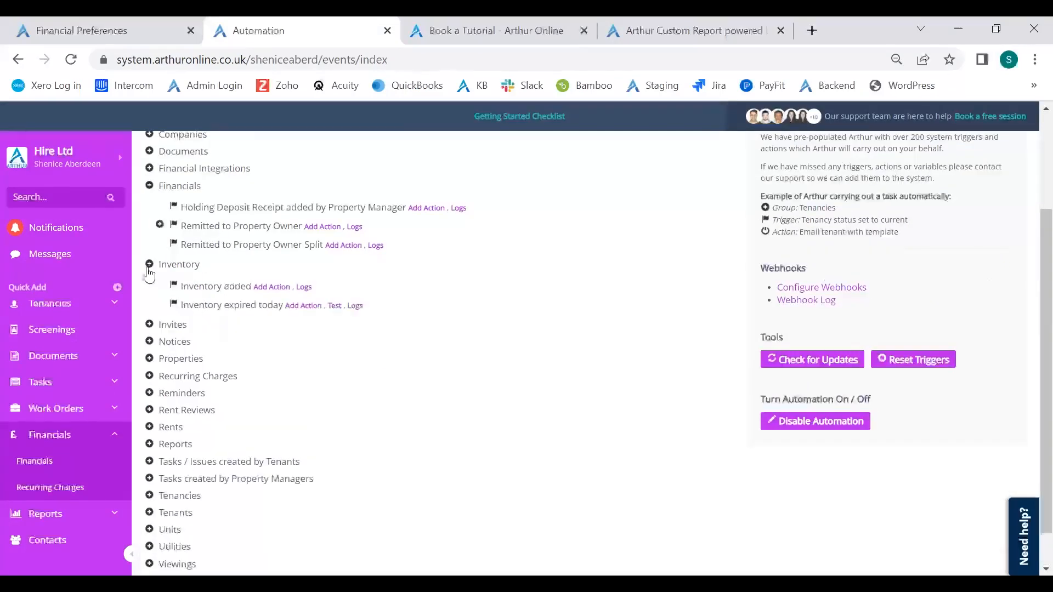
left_click(150, 324)
left_click(150, 324)
left_click(149, 264)
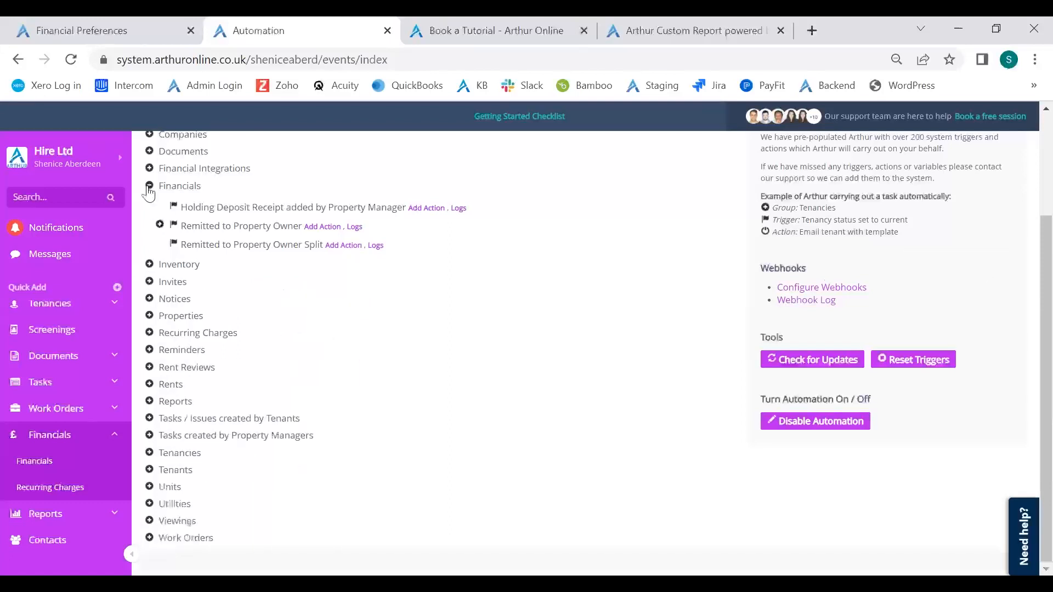
left_click(149, 186)
scroll(510, 398, "up", 2)
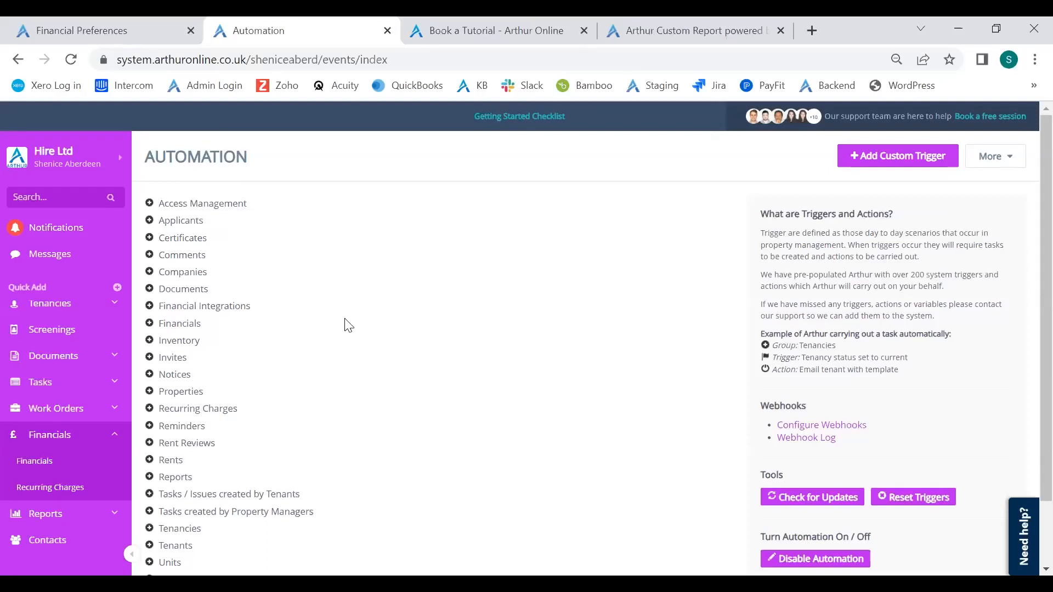
scroll(790, 378, "down", 1)
scroll(841, 394, "up", 1)
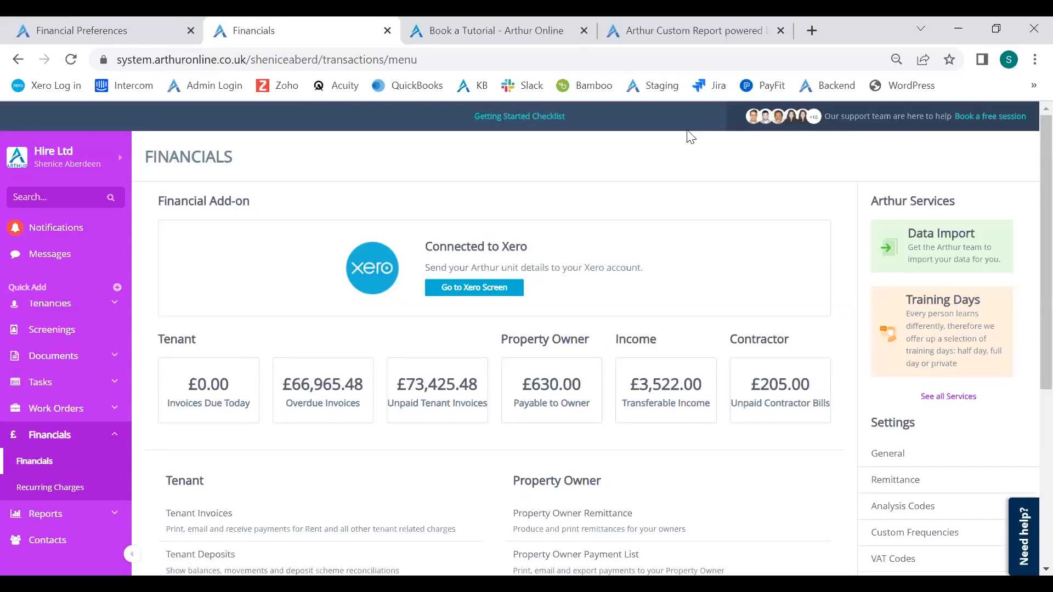
- Switch from the custom report tab to the Book a Tutorial page, scrolled to the top
left_click(740, 30)
left_click(439, 27)
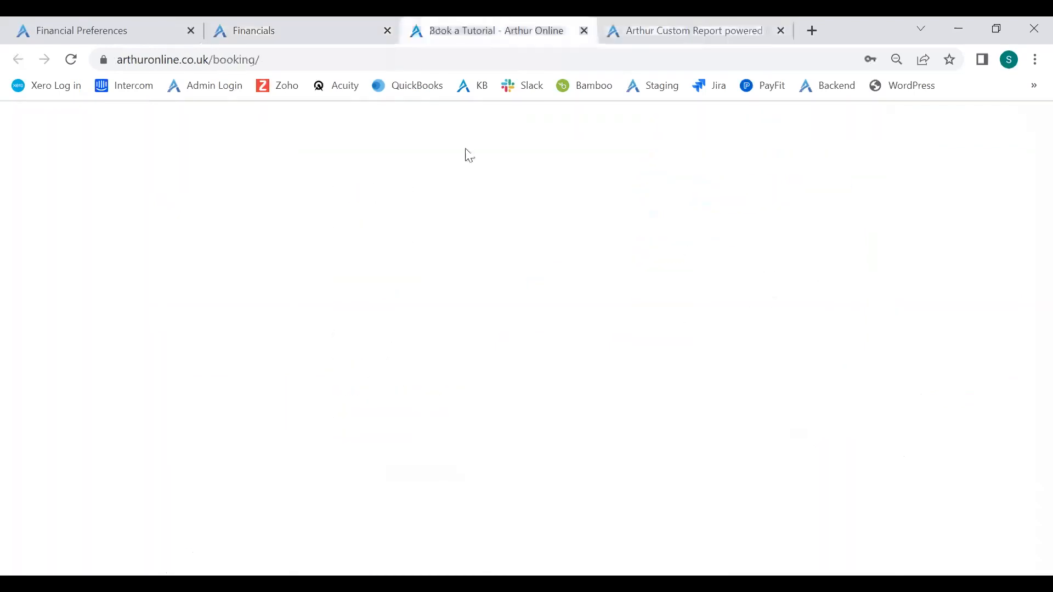
scroll(436, 205, "up", 10)
mouse_move(505, 179)
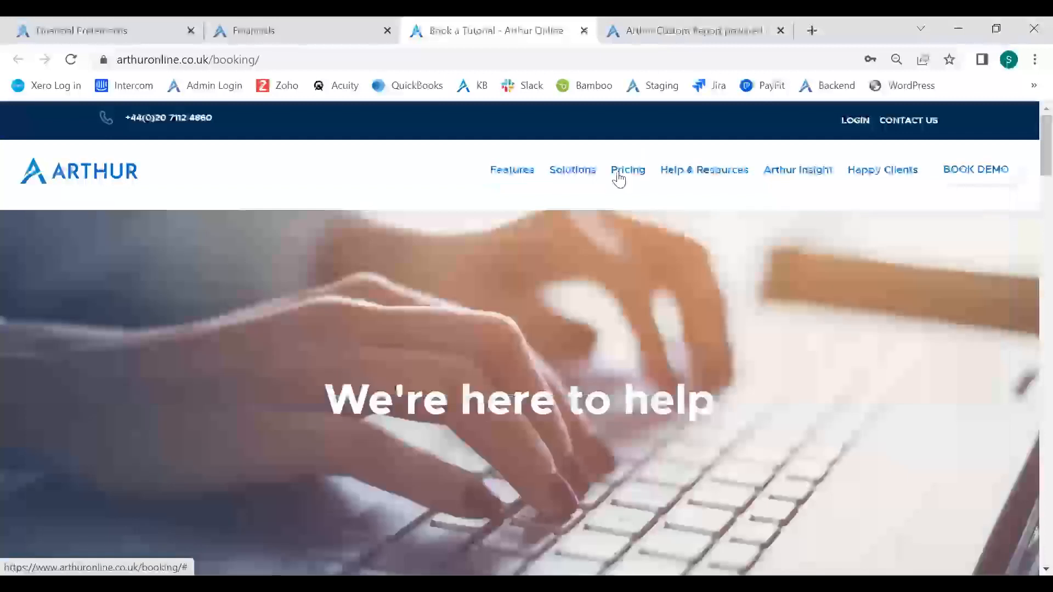
- Look for Arthur's pricing information in the tutorial page's header menus
left_click(623, 174)
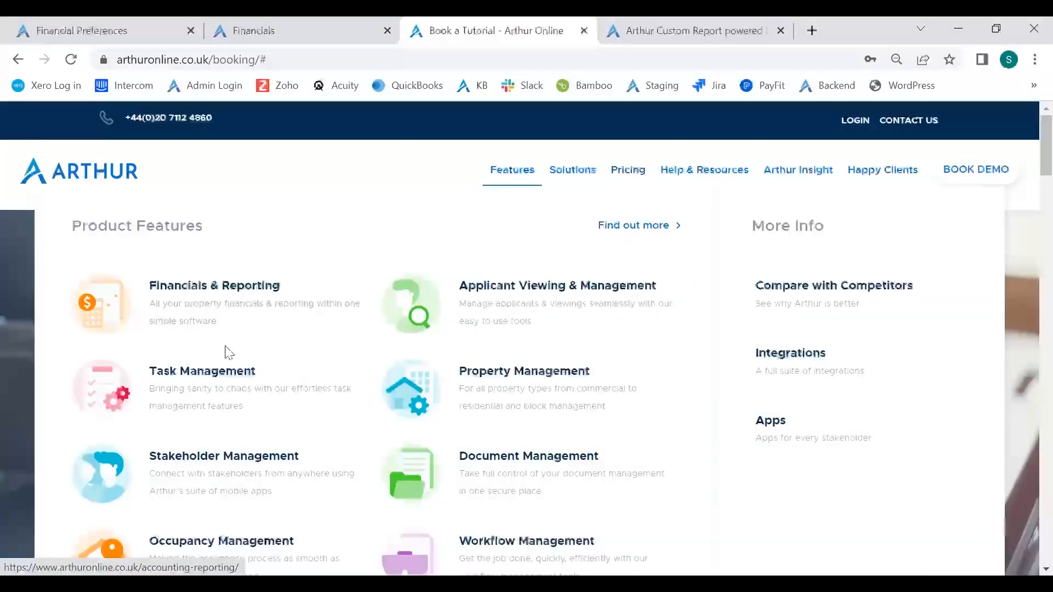
scroll(479, 353, "down", 10)
scroll(718, 196, "up", 4)
scroll(717, 196, "up", 6)
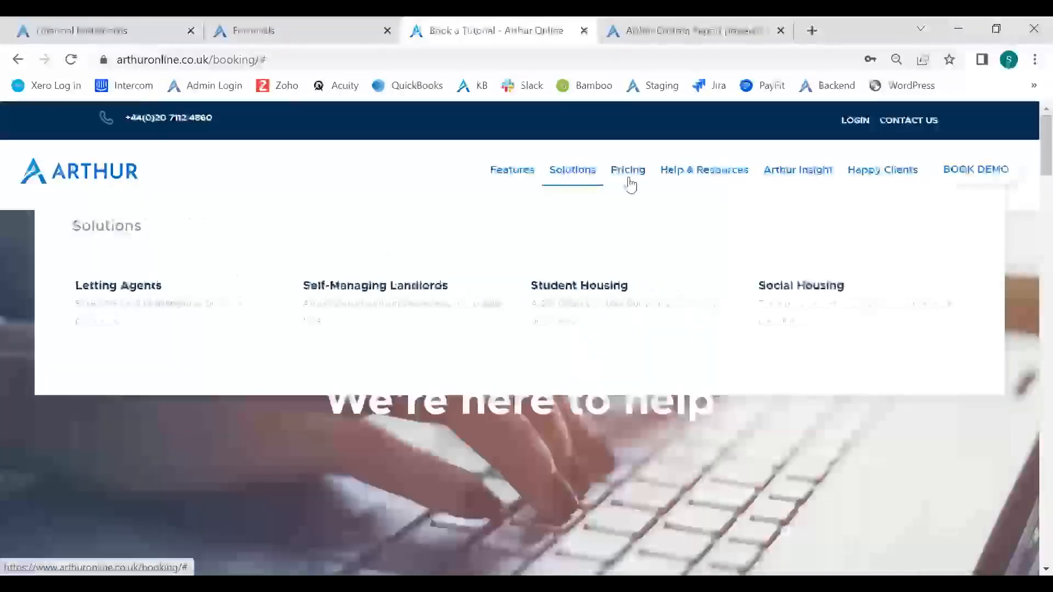
- Open the Arthur pricing page and scroll down to the plans
left_click(140, 300)
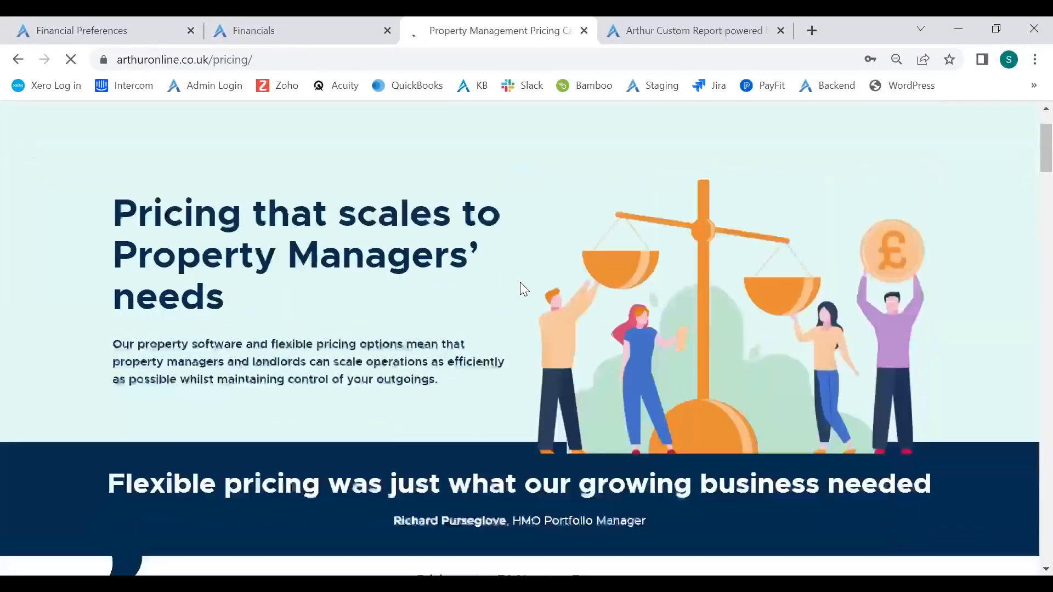
scroll(520, 282, "down", 15)
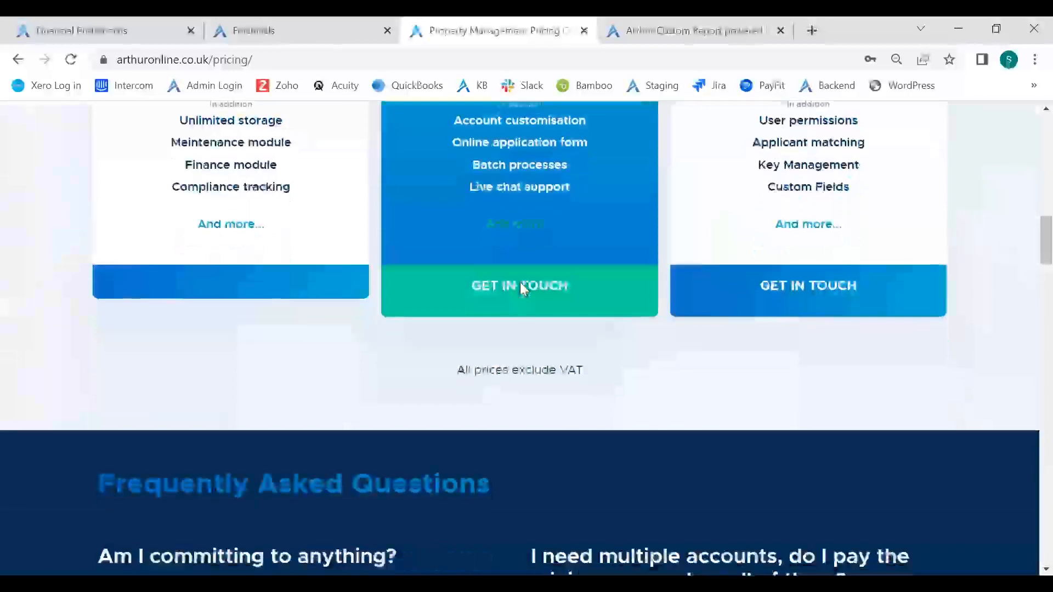
scroll(520, 282, "down", 16)
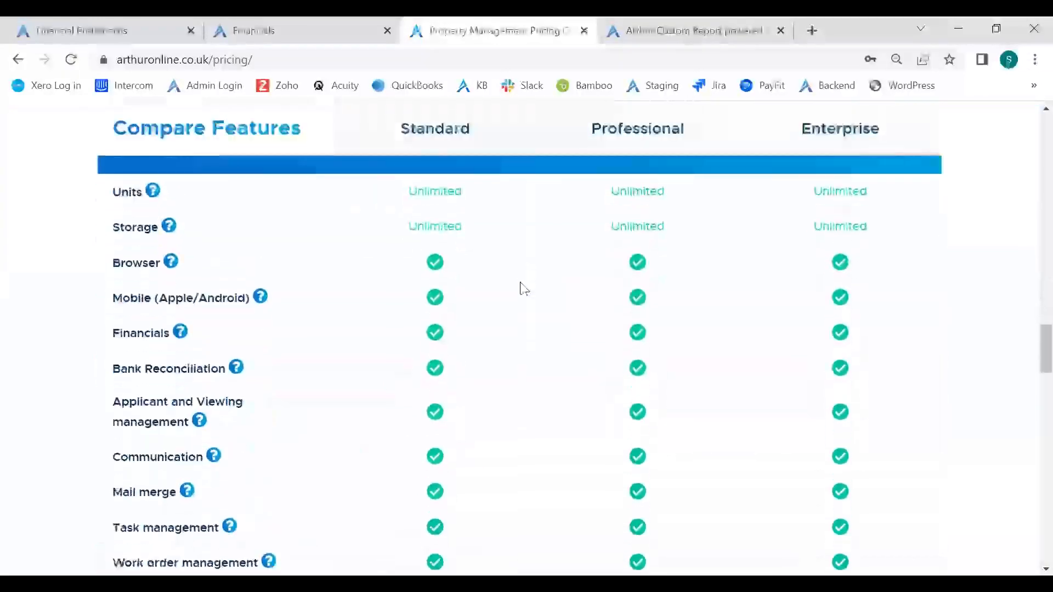
scroll(521, 285, "down", 4)
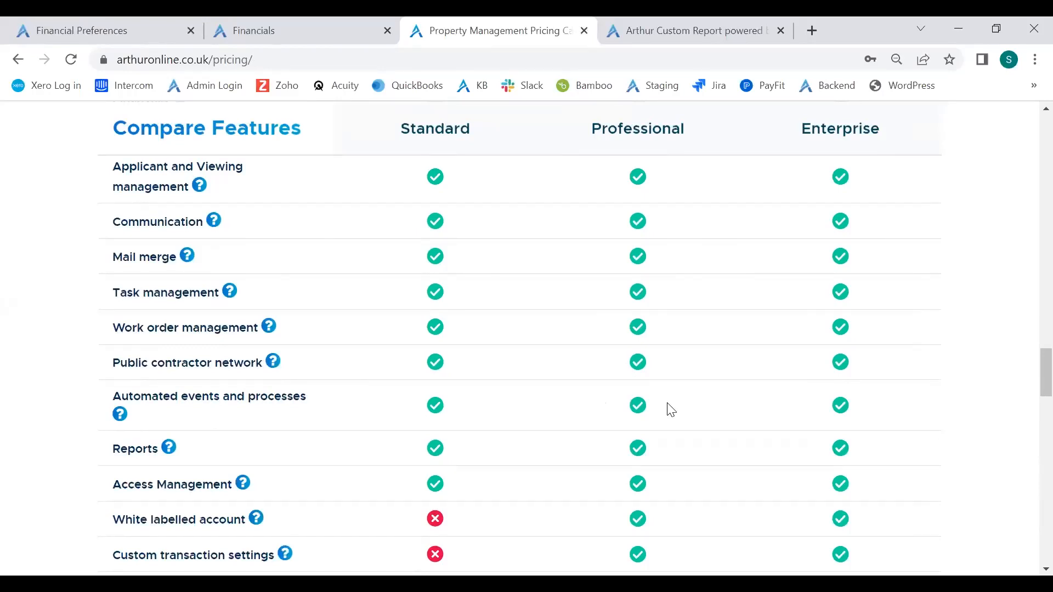
- Review the Compare Features table for Standard, Professional and Enterprise, then return up the page
scroll(671, 409, "down", 5)
scroll(670, 410, "down", 5)
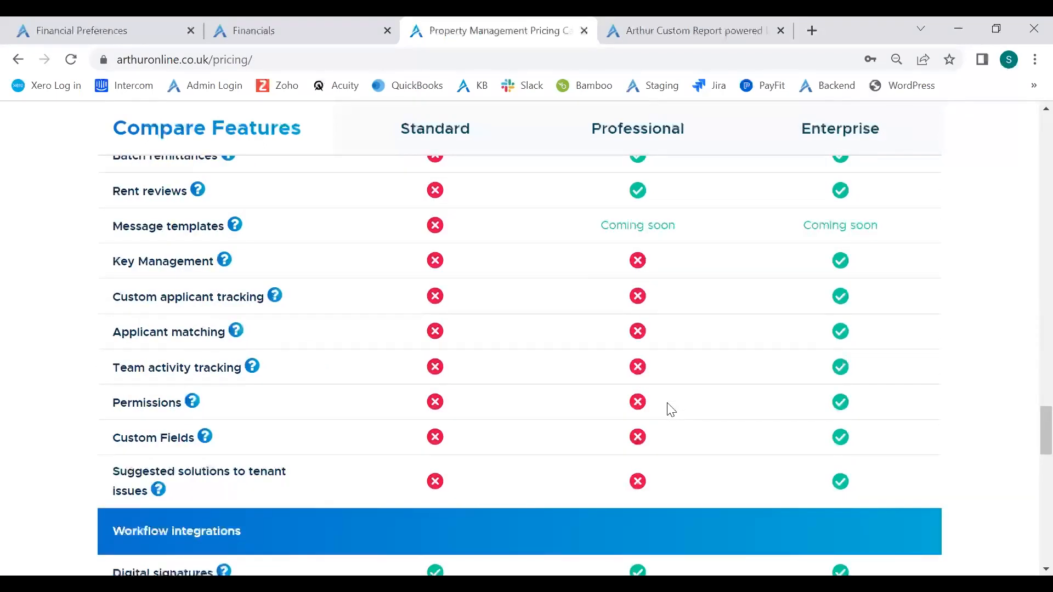
scroll(636, 407, "down", 5)
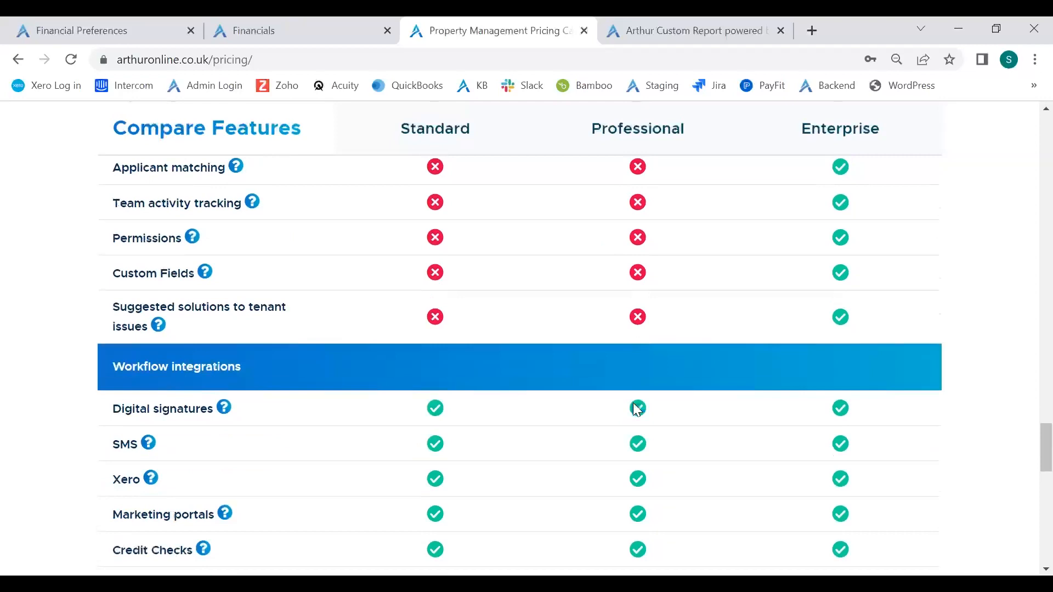
scroll(636, 409, "down", 6)
scroll(639, 411, "up", 9)
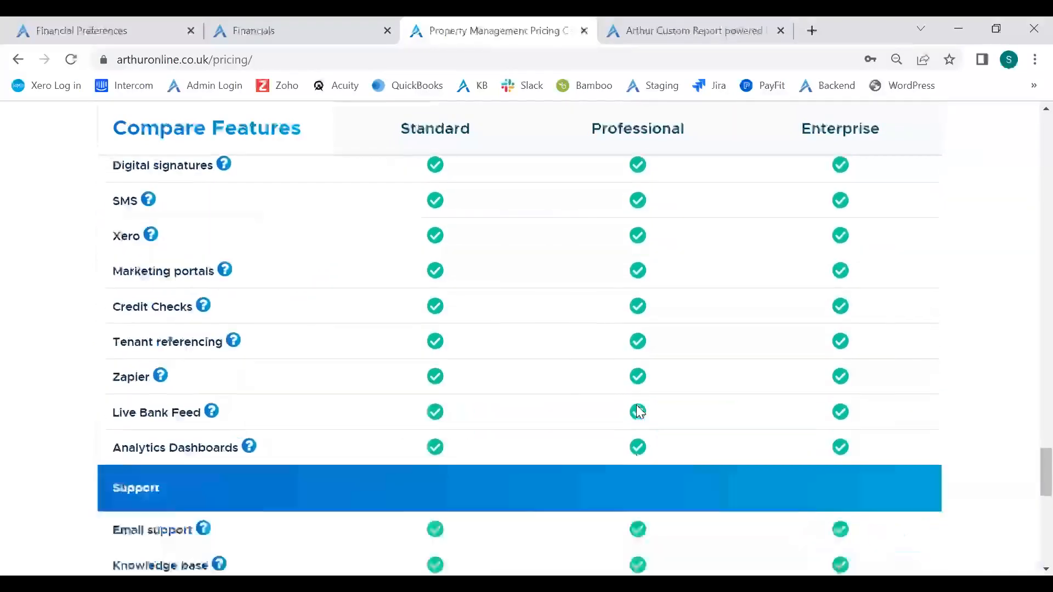
scroll(638, 411, "up", 6)
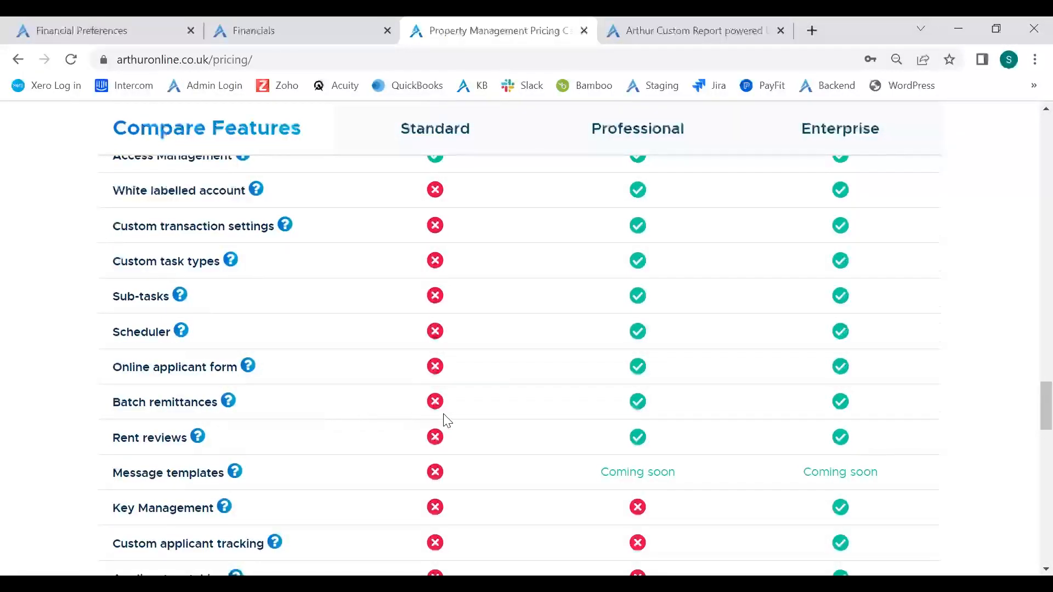
scroll(491, 422, "up", 3)
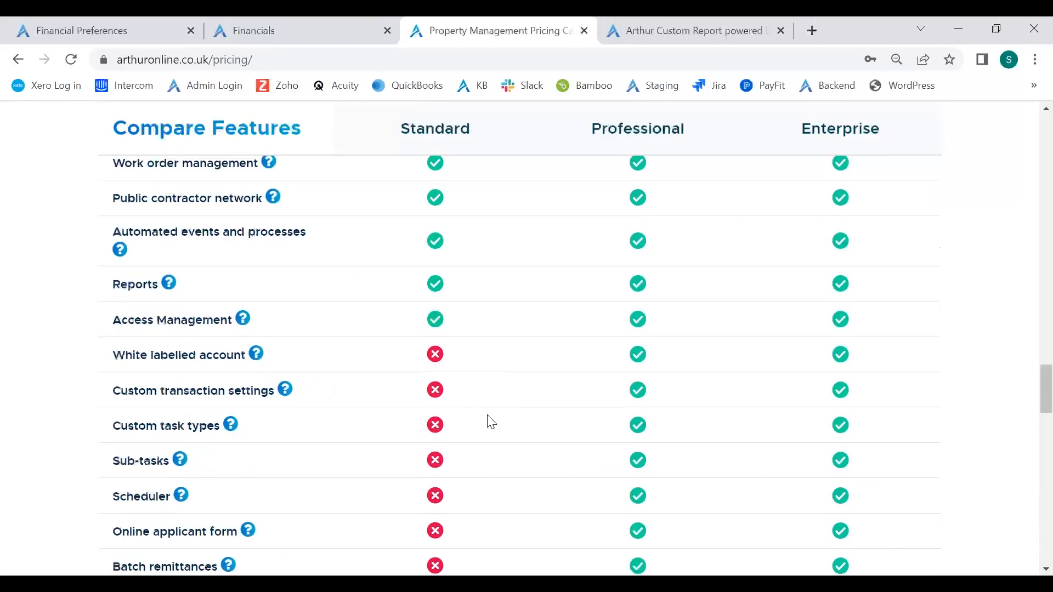
scroll(490, 422, "up", 10)
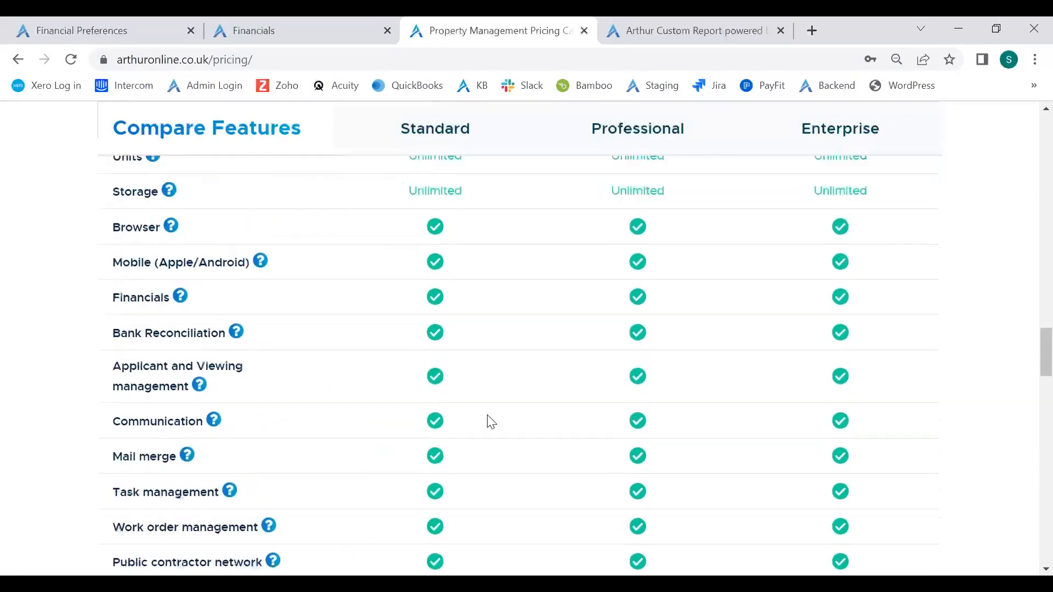
scroll(490, 421, "up", 4)
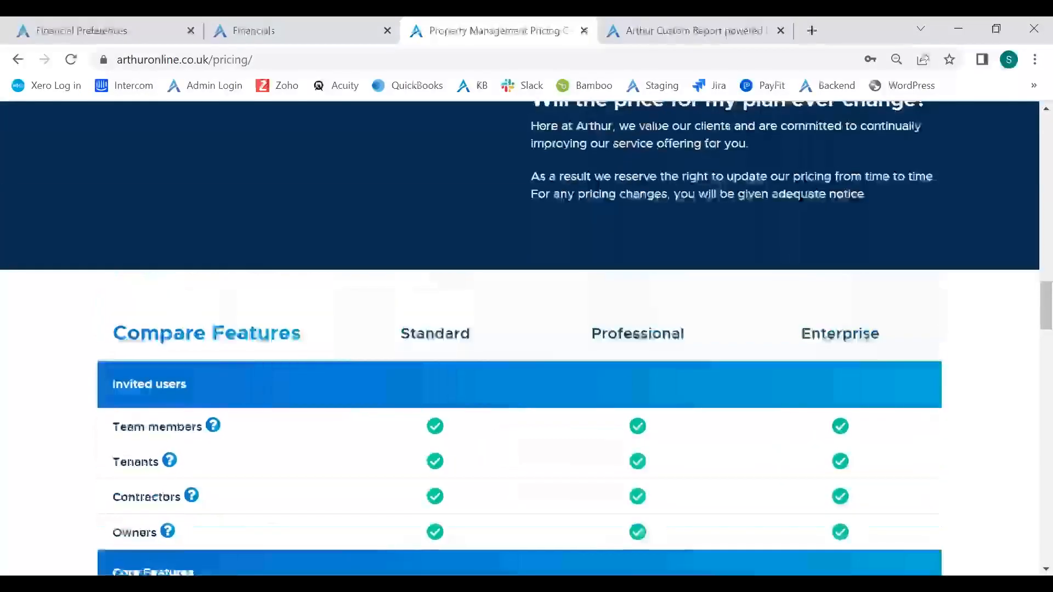